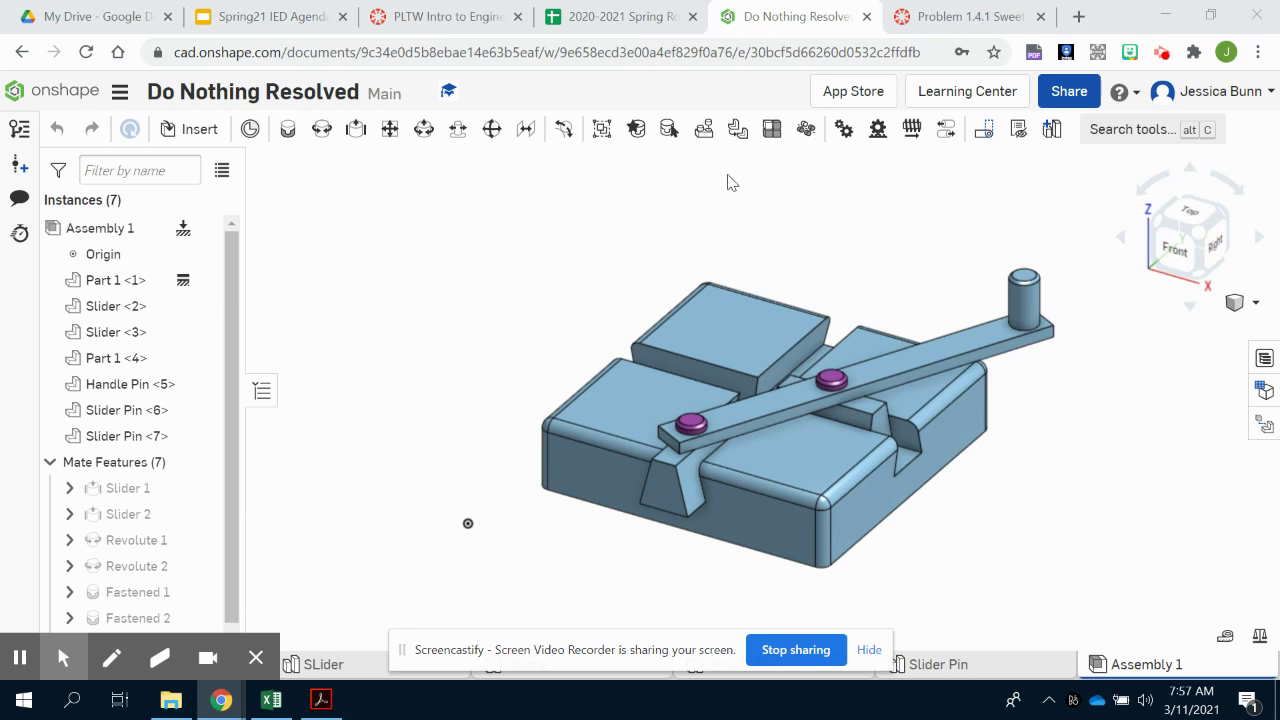
Swing the assembly handle about its revolute pivot until it points up and to the left.
left_click(868, 650)
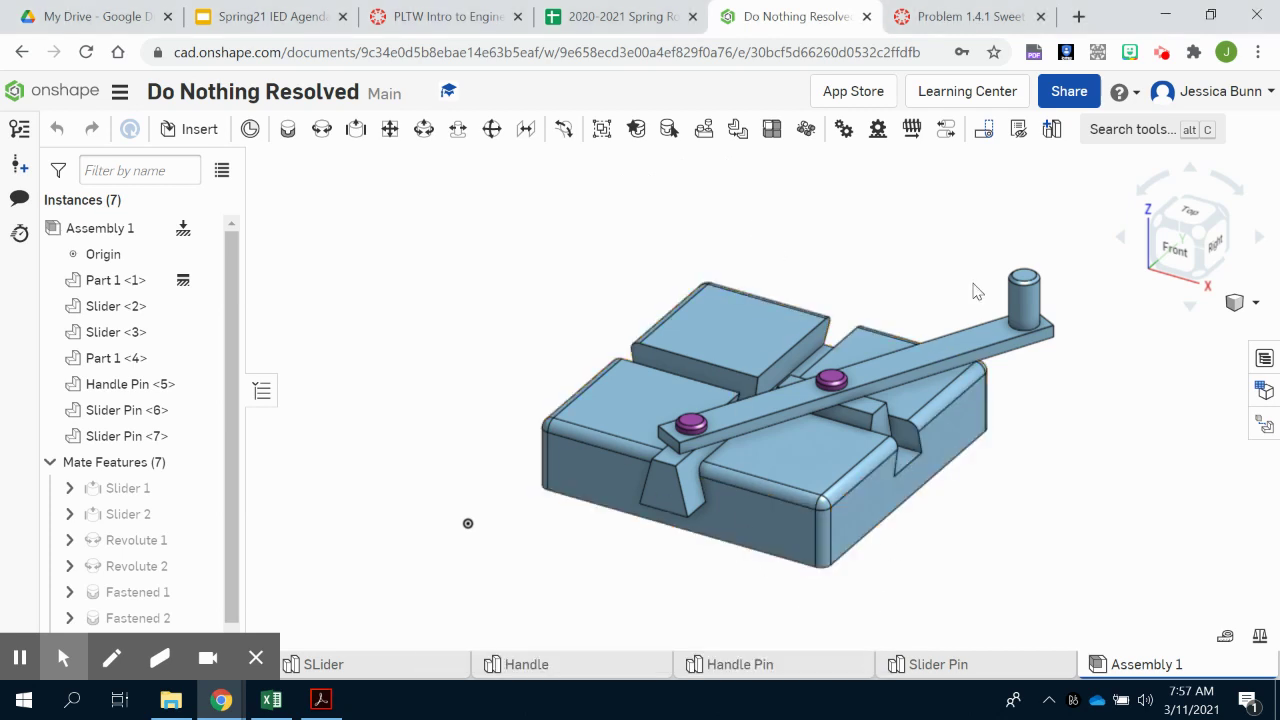
left_click_drag(1024, 306, 986, 472)
left_click_drag(1090, 345, 445, 365)
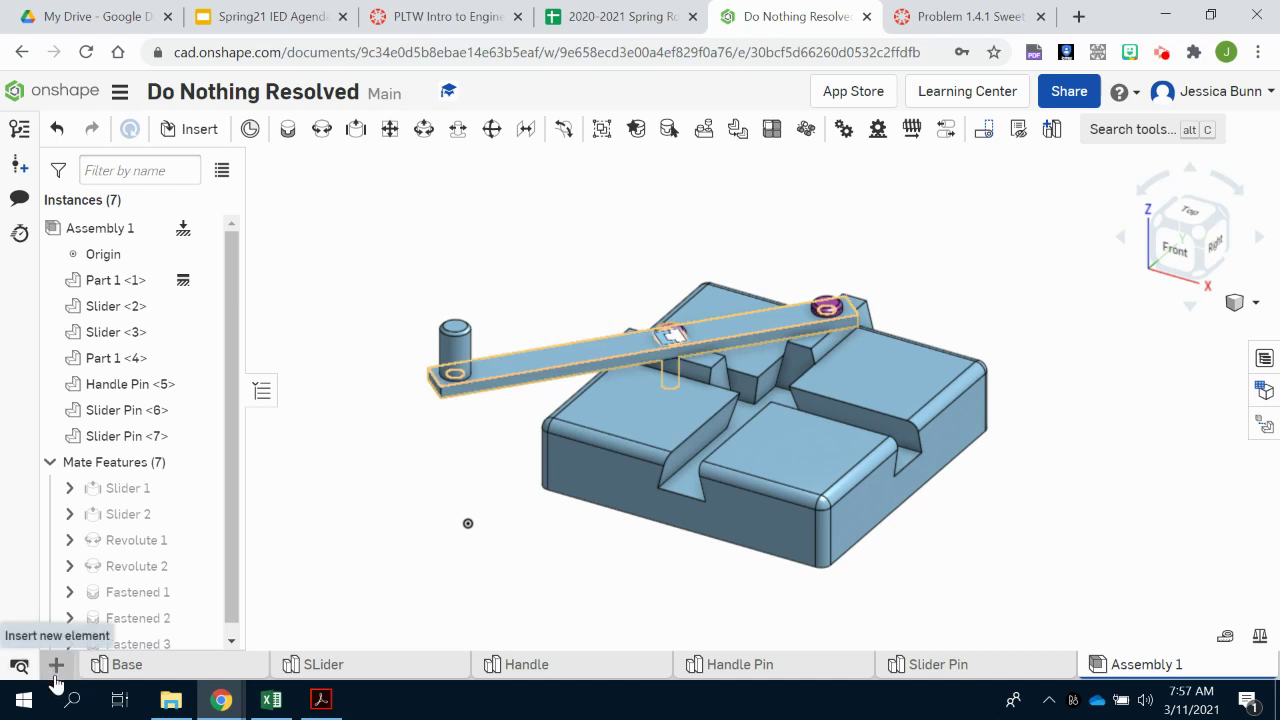
Start a new drawing from the + menu, and advance the Canvas slideshow to the Day 46 slide.
left_click(57, 668)
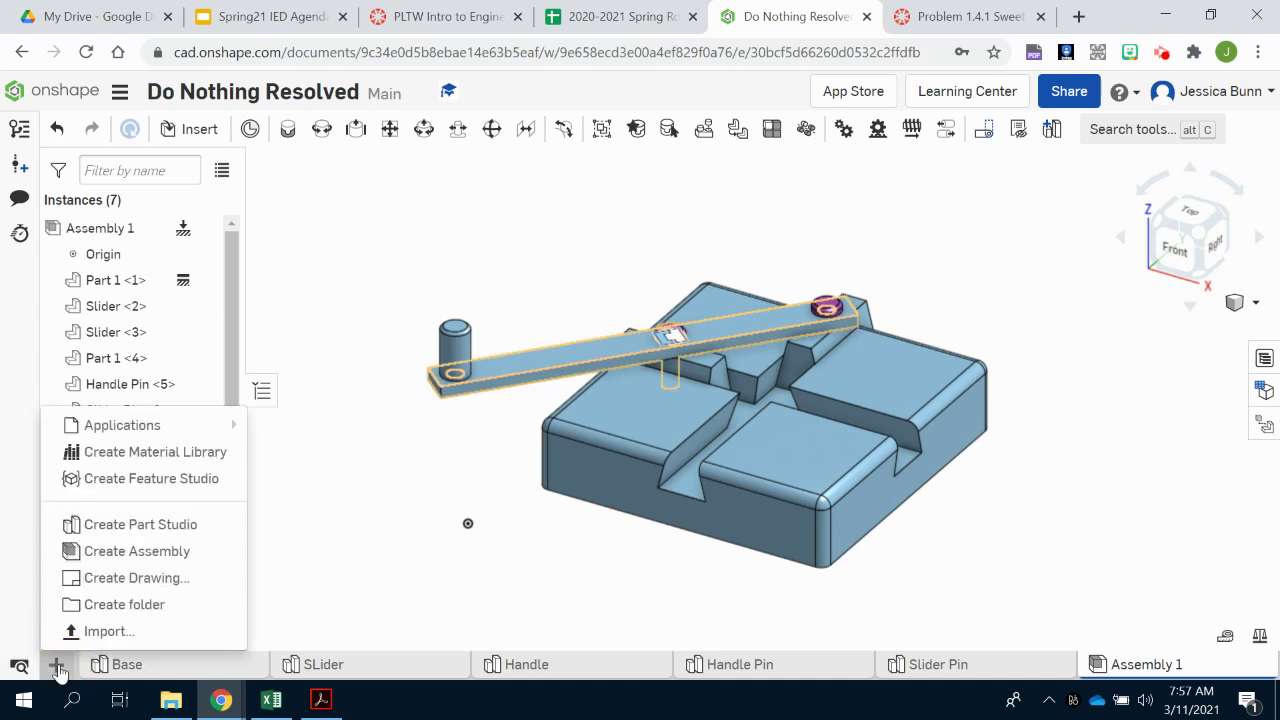
left_click(87, 580)
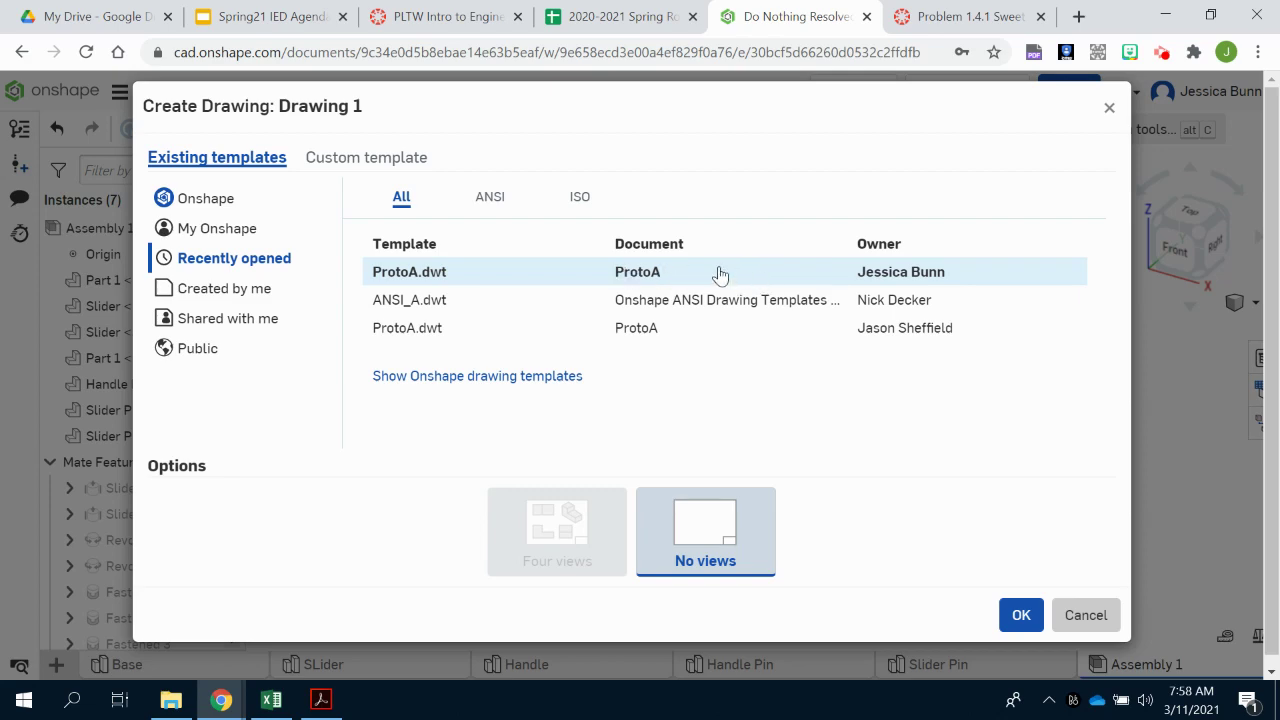
left_click(462, 10)
scroll(890, 291, "down", 2)
left_click(281, 541)
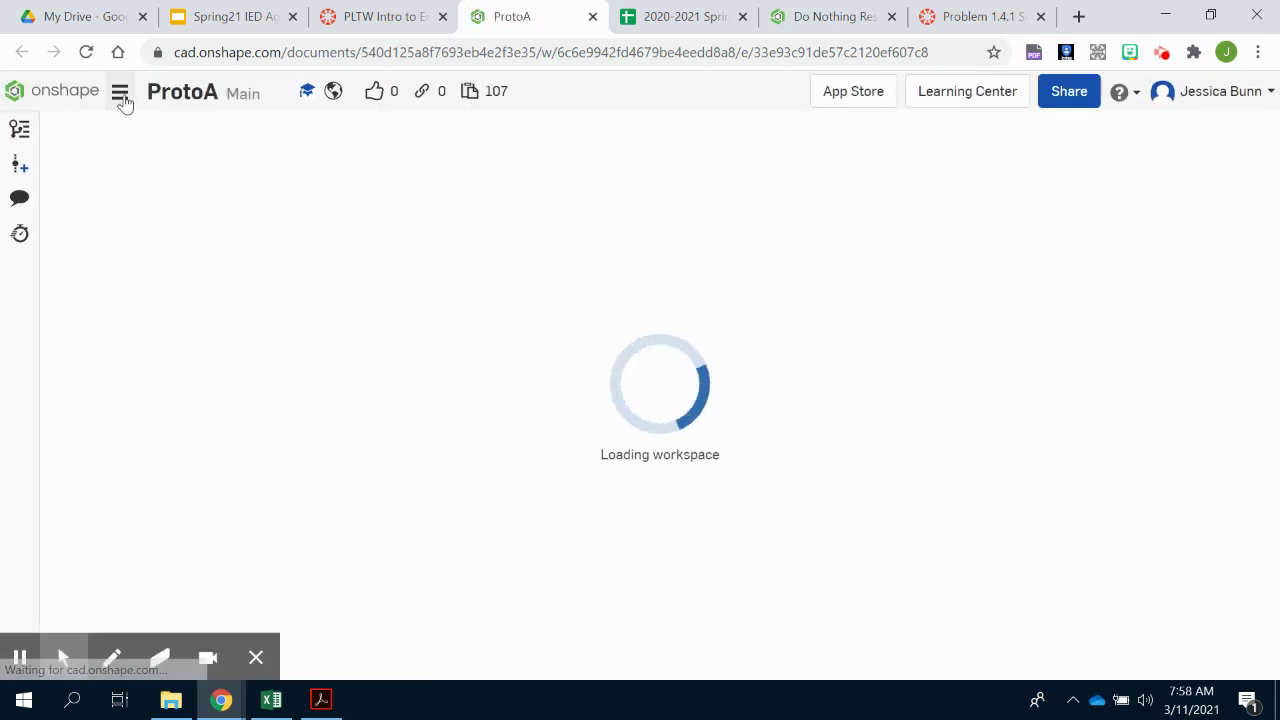
Close the ProtoA template document using its document menu and browser tab.
left_click(121, 95)
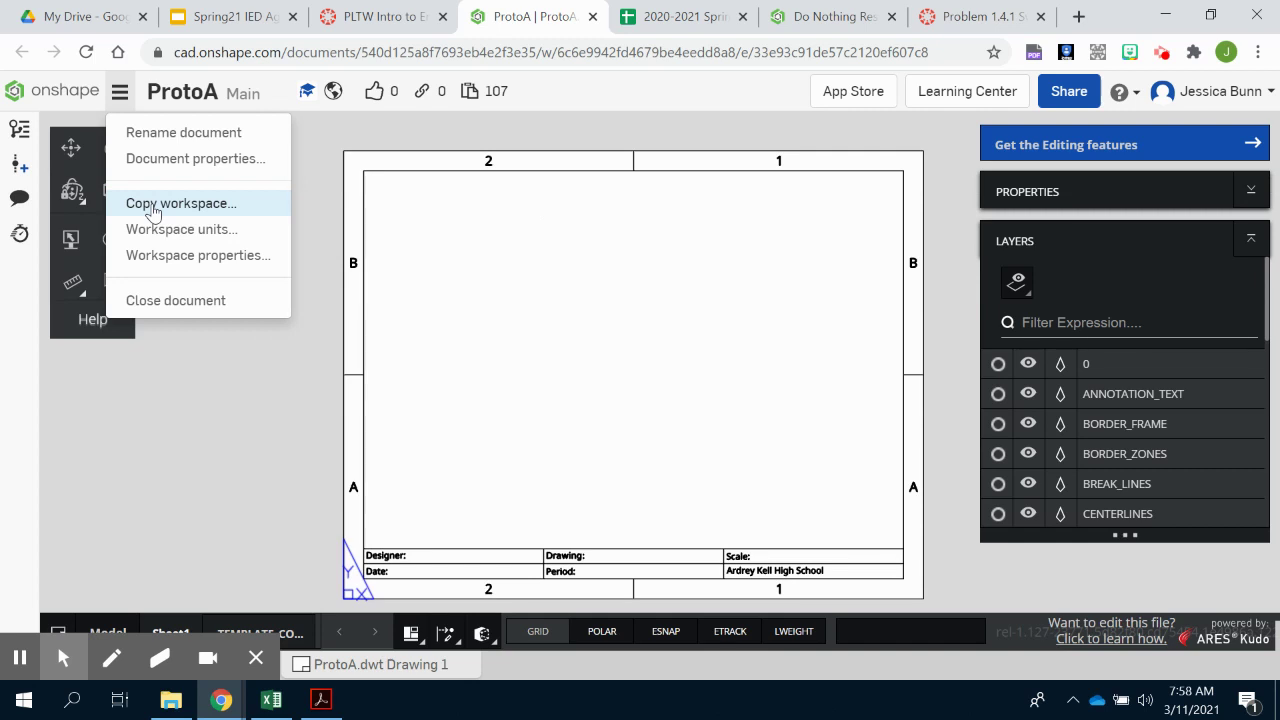
left_click(588, 17)
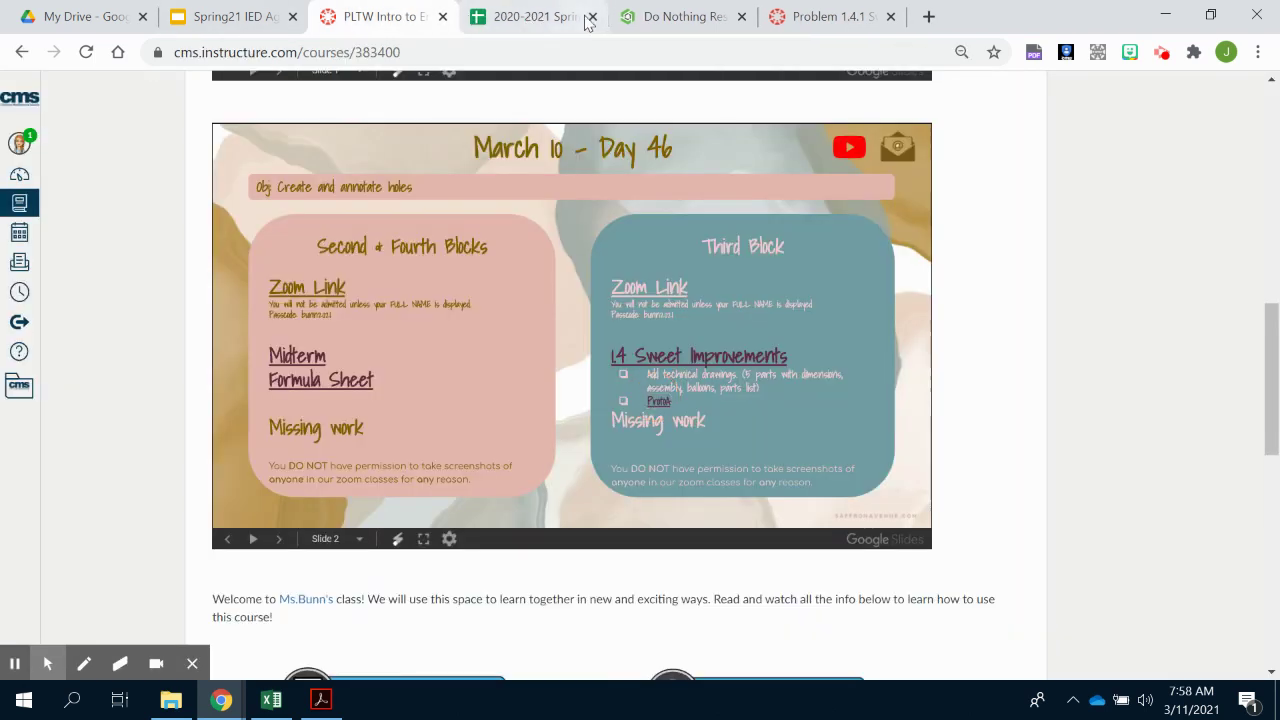
Create Drawing 1 from the recently opened ProtoA.dwt template with no views.
left_click(660, 16)
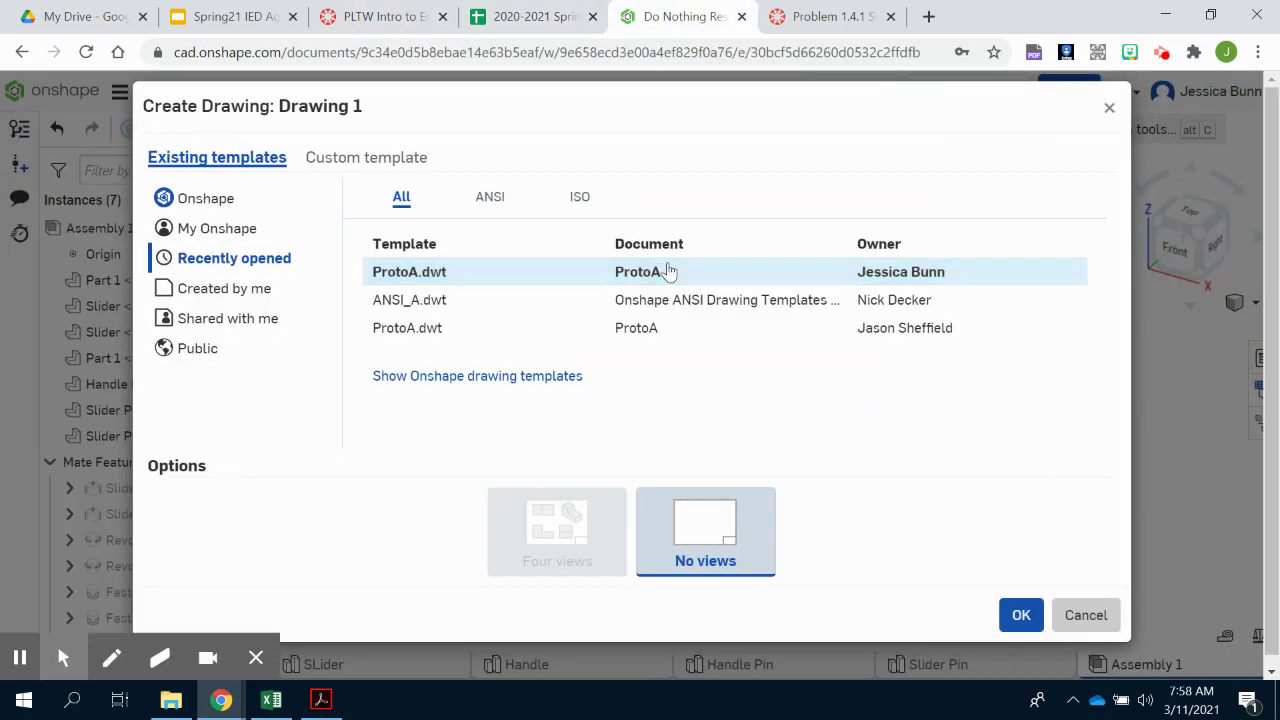
left_click(670, 273)
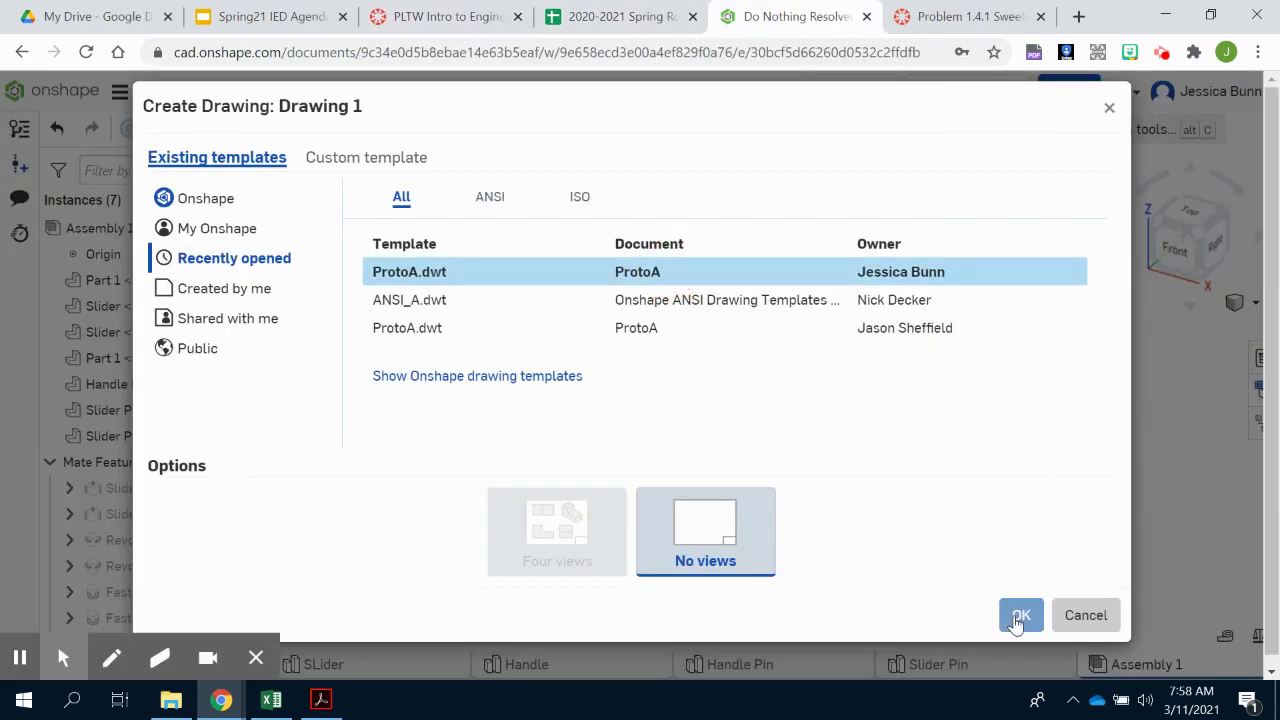
left_click(1018, 618)
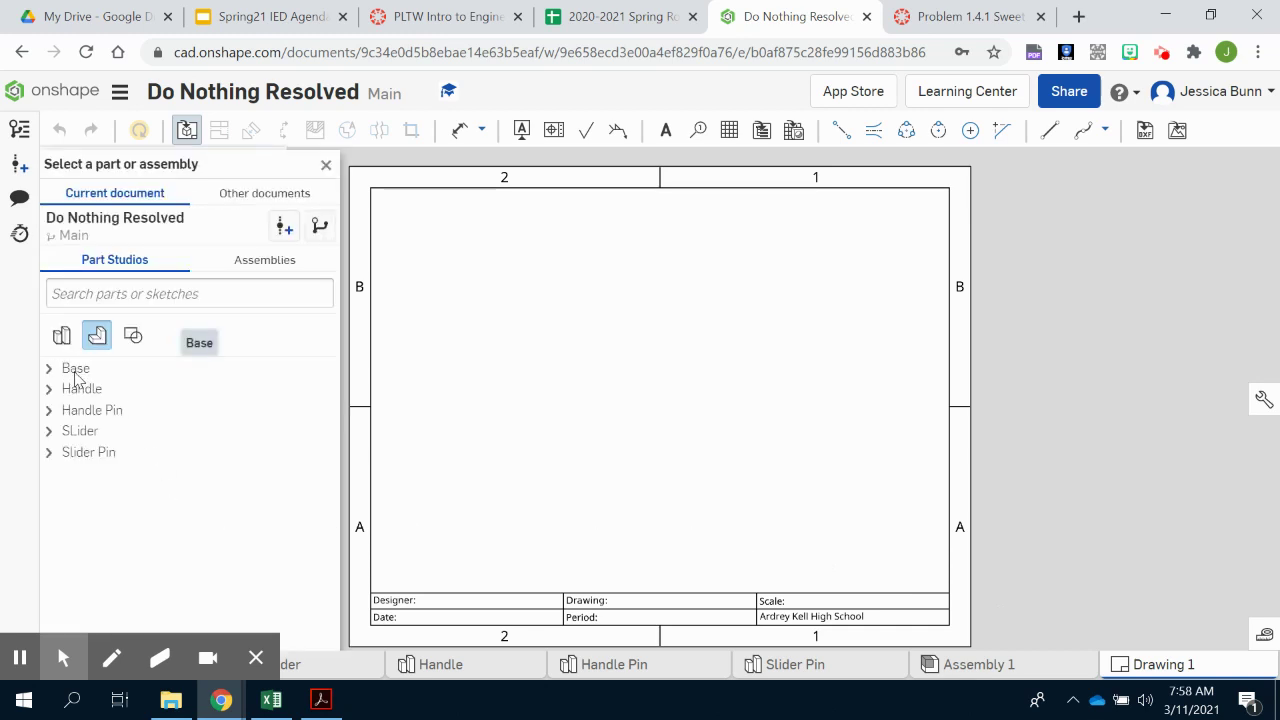
Place a front view of Base Part 1 on Sheet1.
left_click(49, 369)
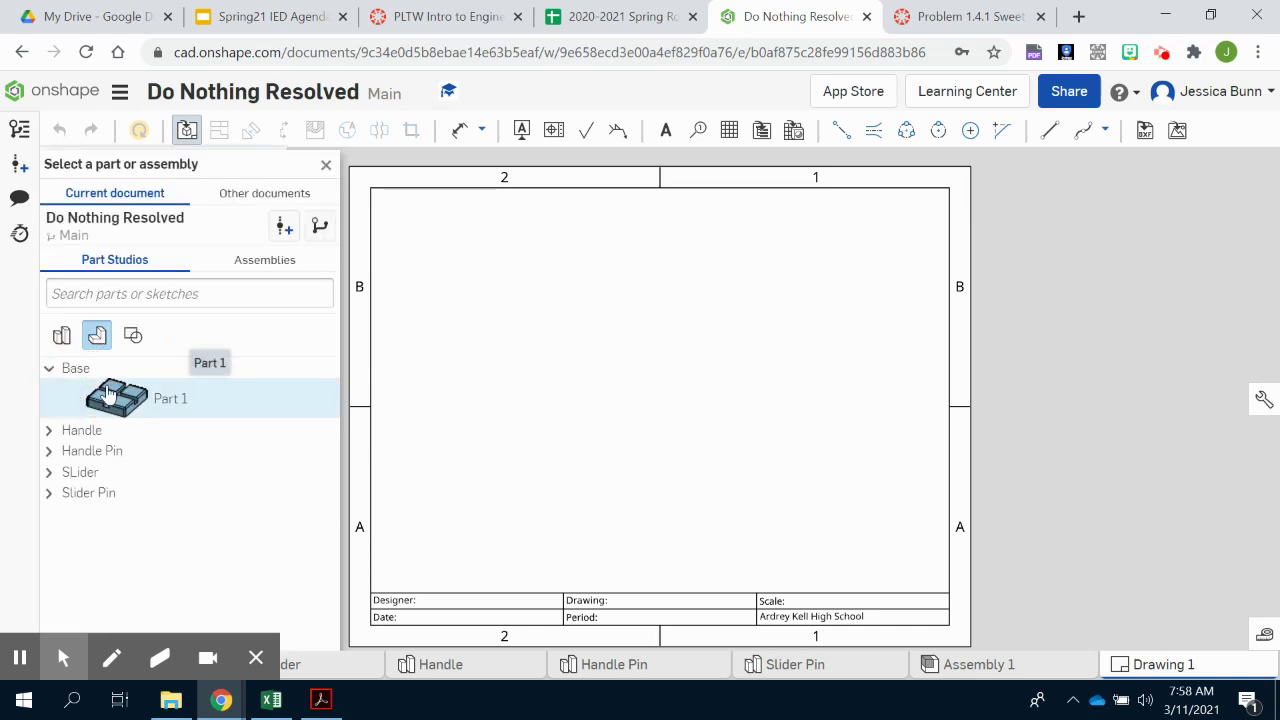
left_click(108, 393)
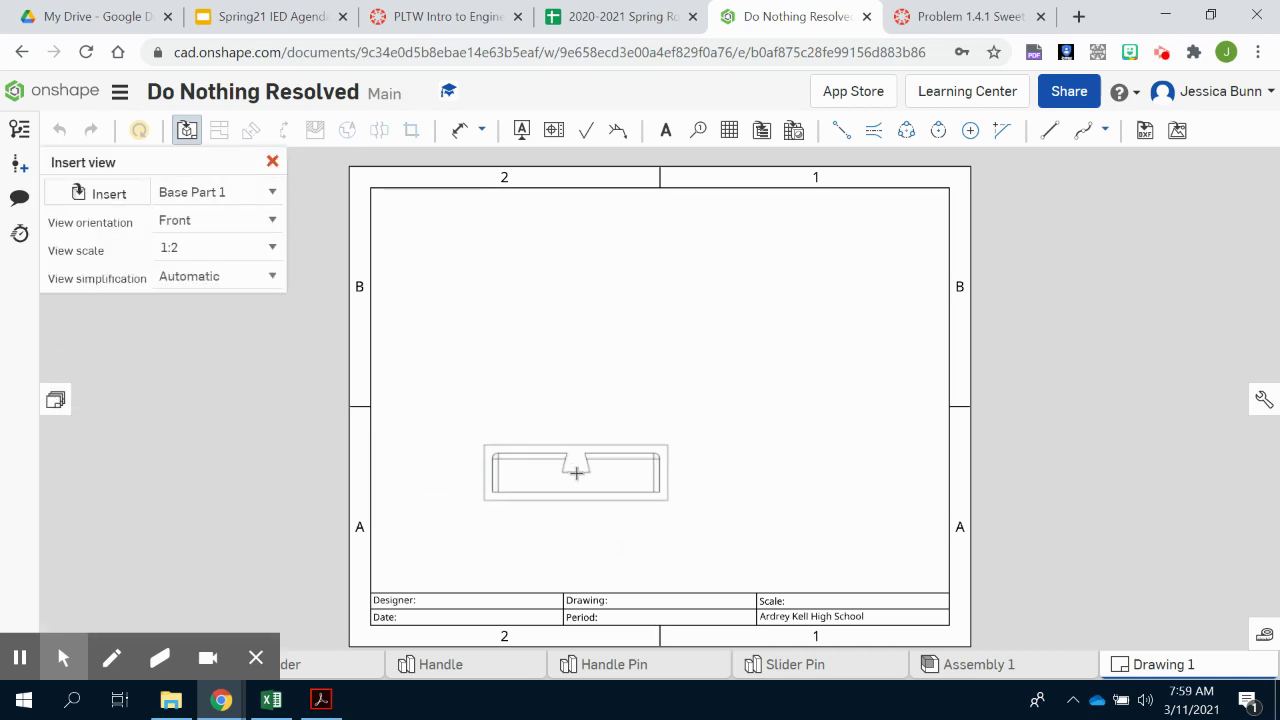
left_click(577, 471)
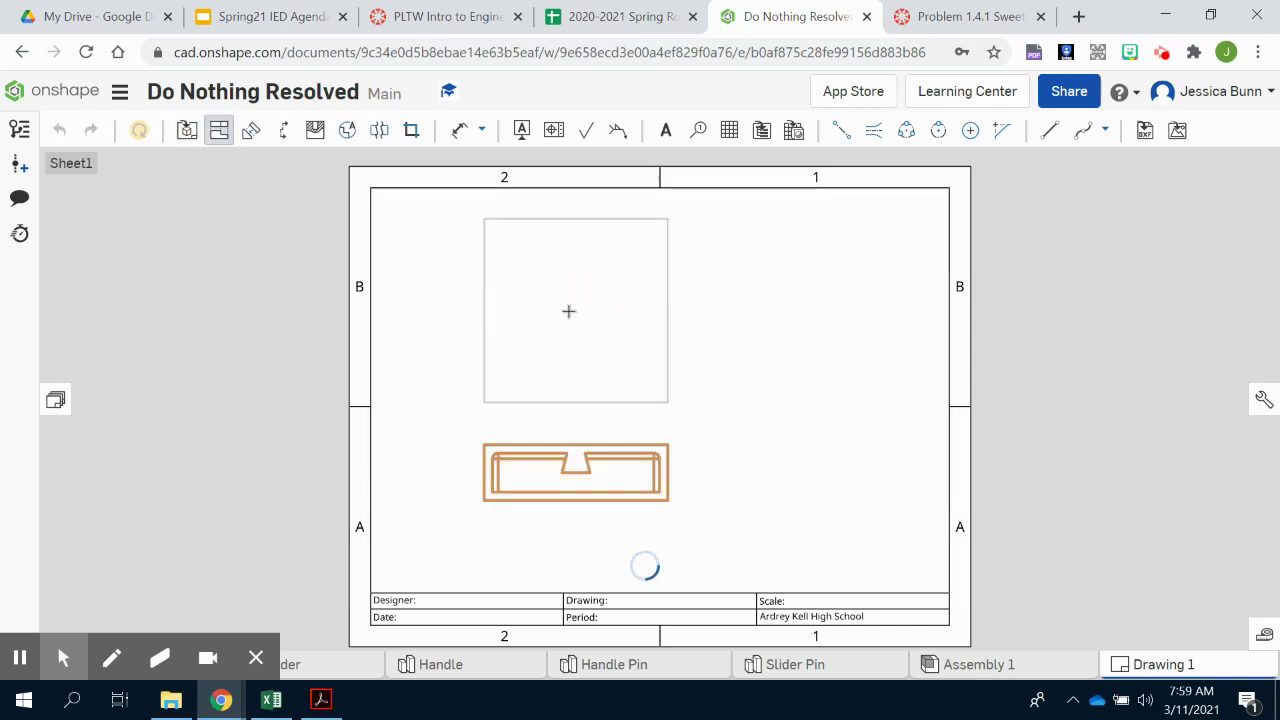
Project top and isometric views from the front view, then shift the front and top views left.
left_click(691, 360)
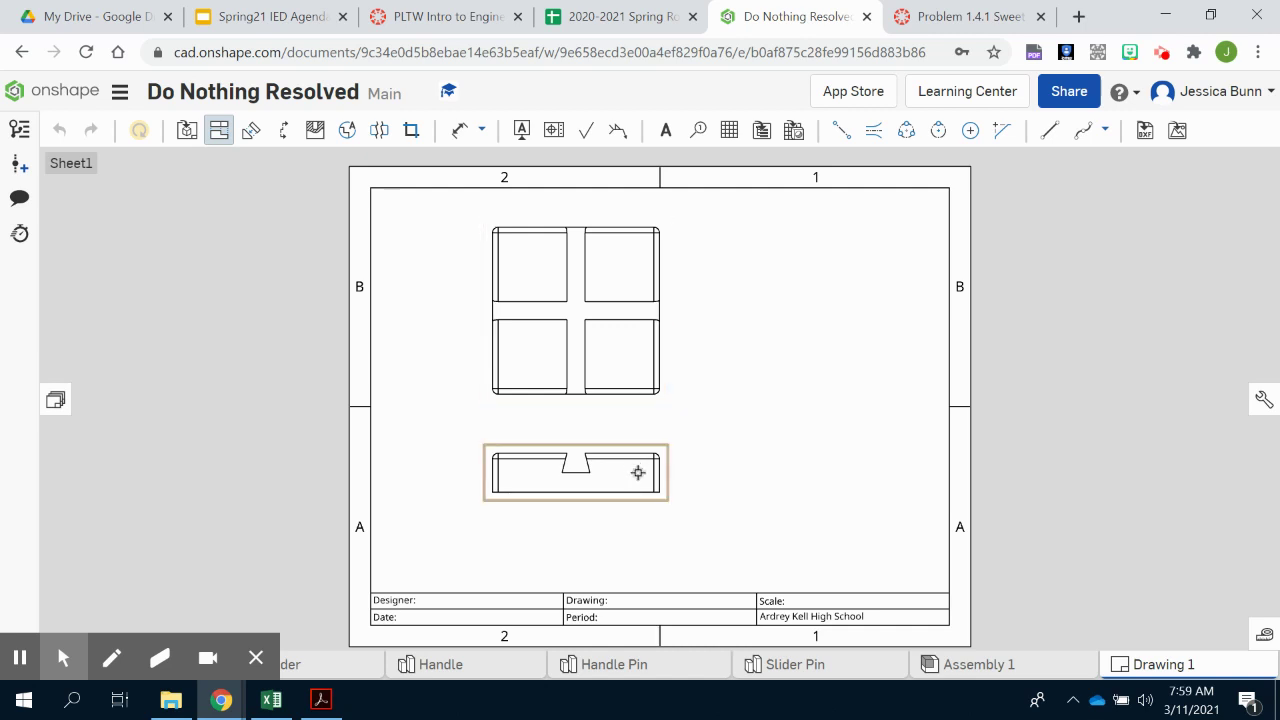
left_click(640, 471)
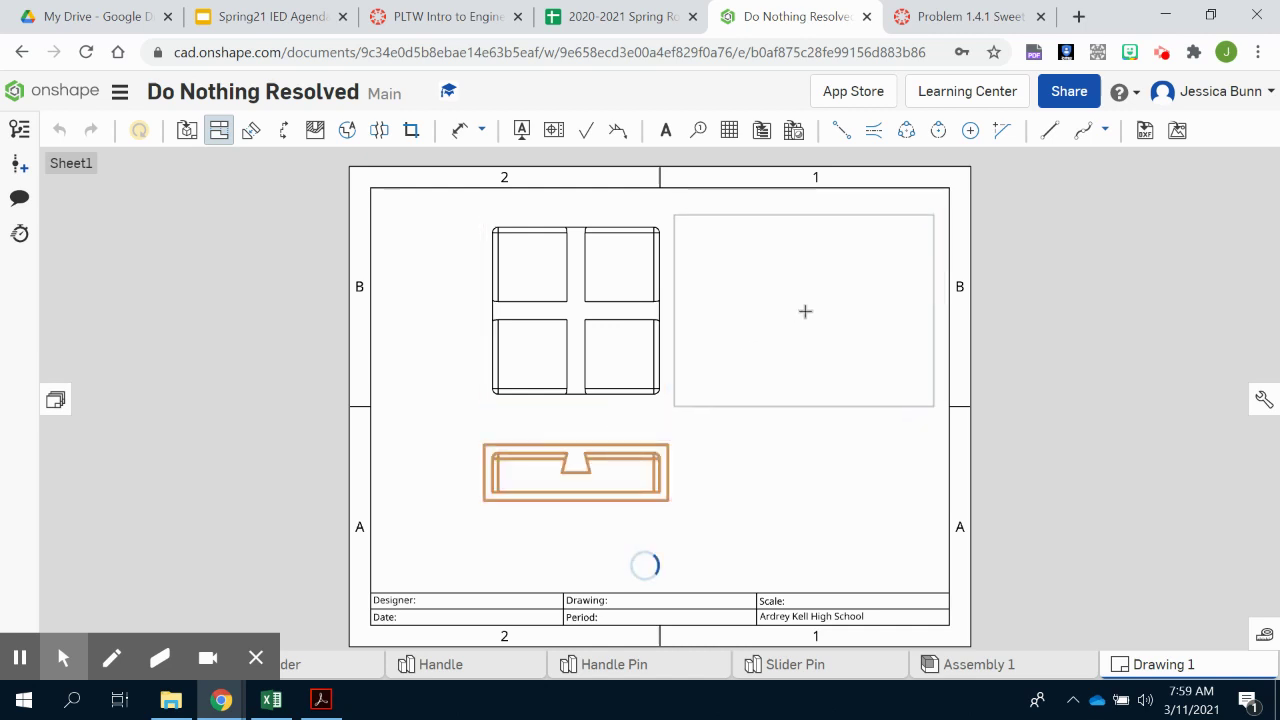
left_click(821, 364)
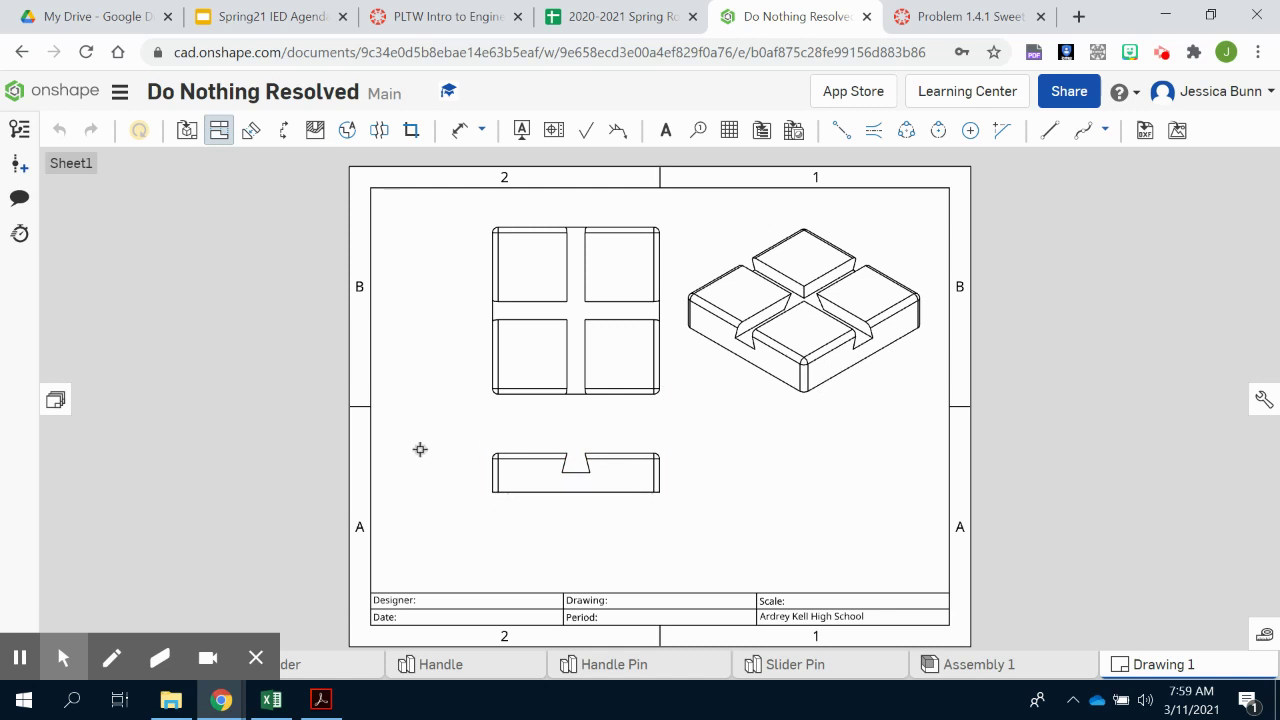
key("Escape")
left_click_drag(527, 479, 481, 484)
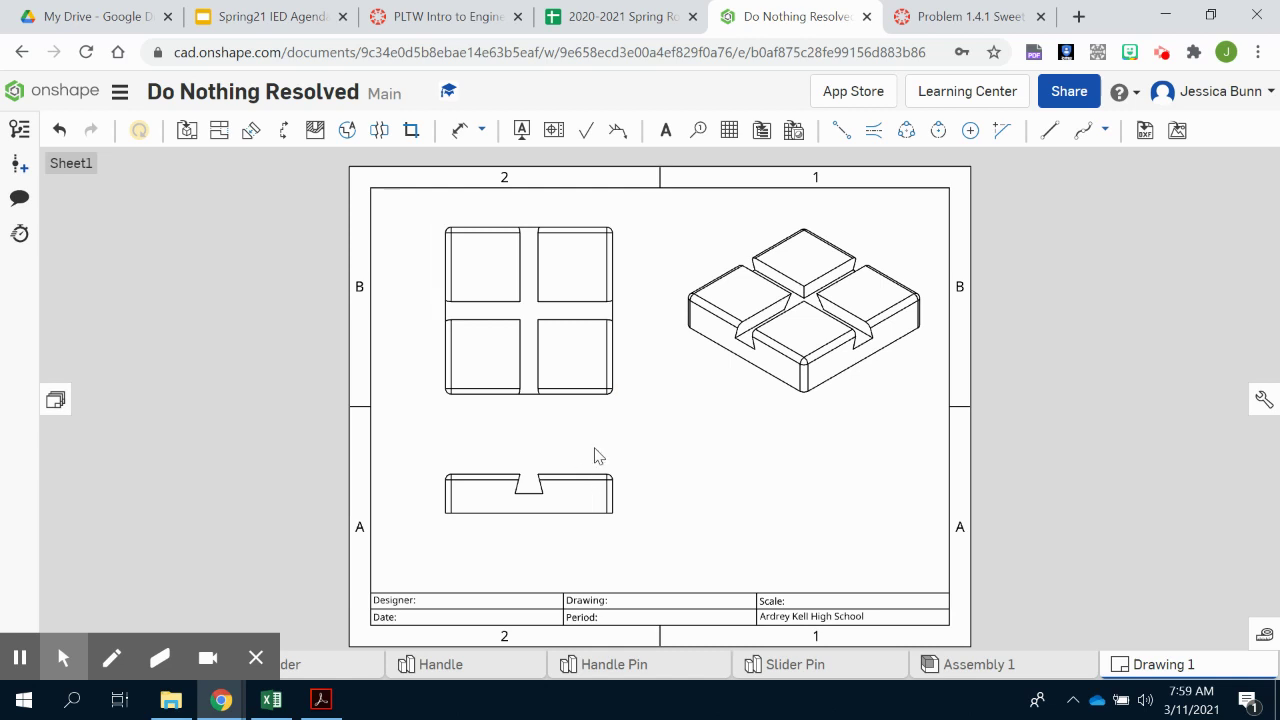
Turn on Show hidden lines for the Base's top and front views.
left_click(598, 392)
left_click(563, 497)
right_click(580, 498)
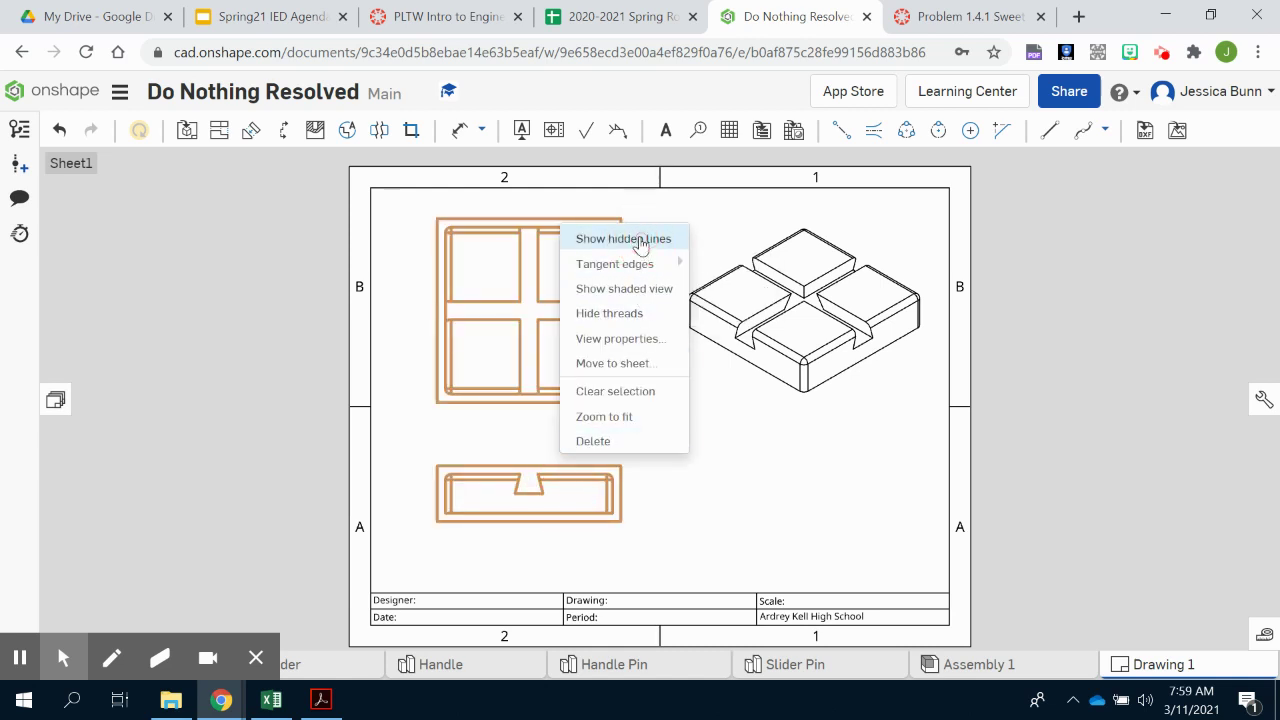
left_click(641, 240)
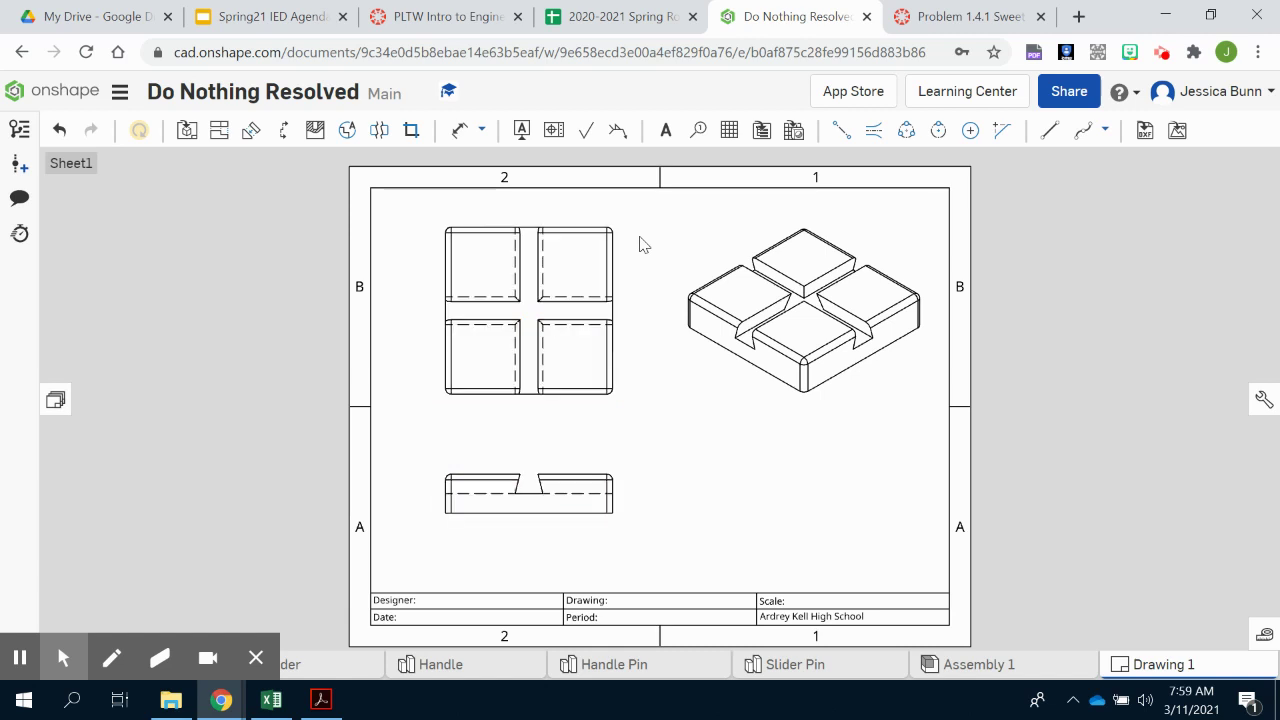
left_click(604, 356)
right_click(588, 344)
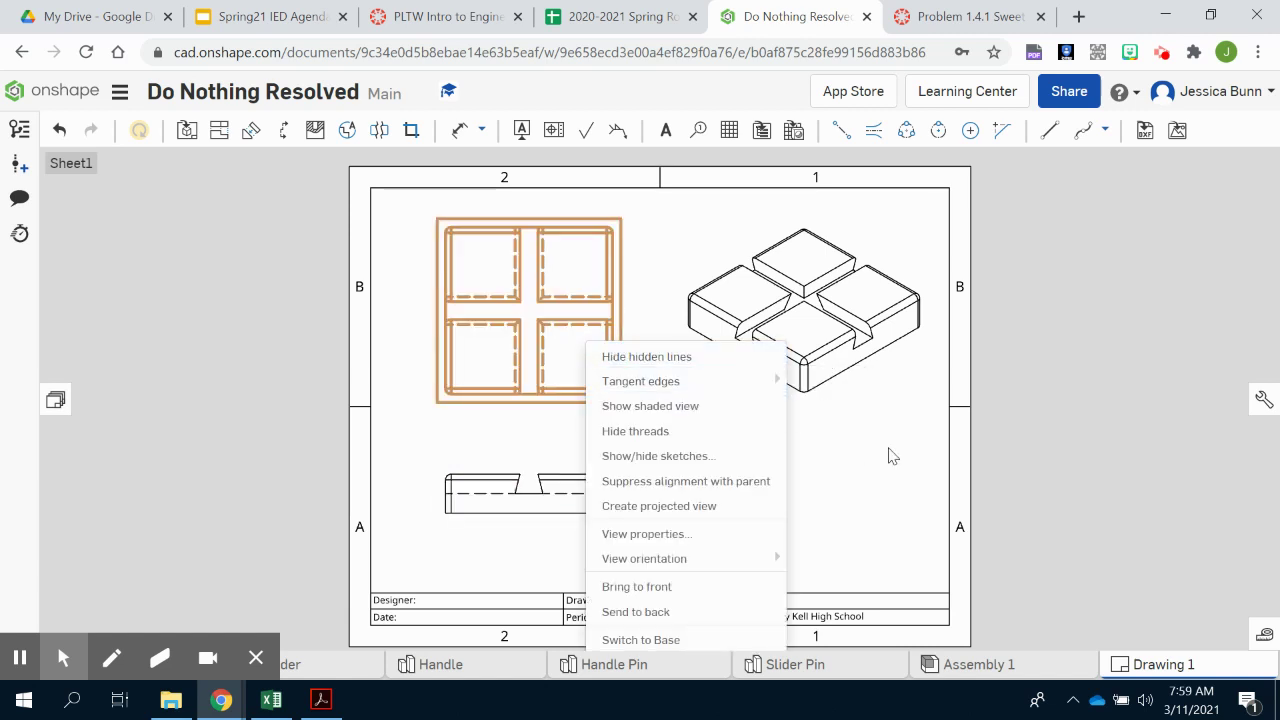
left_click(857, 451)
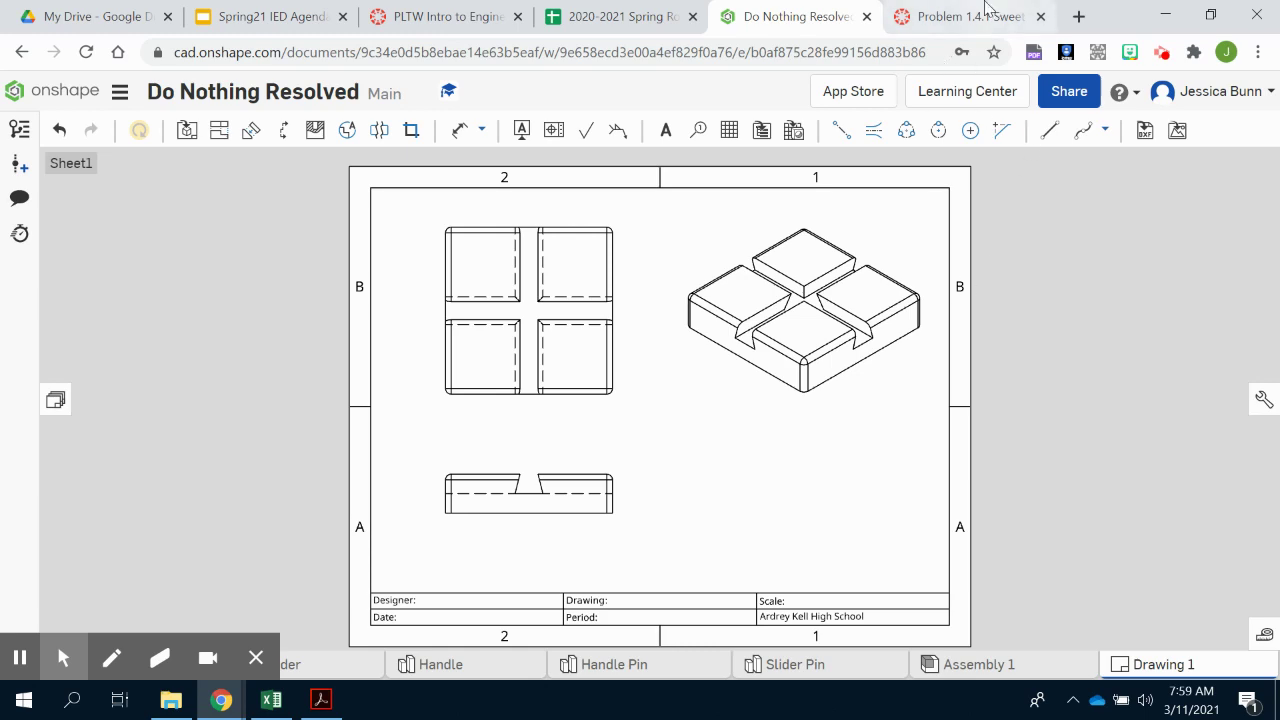
Page the Problem 1.4.1 reference slides forward through Handle Pin to Slider Pin, then return to Onshape.
left_click(958, 20)
scroll(720, 237, "down", 8)
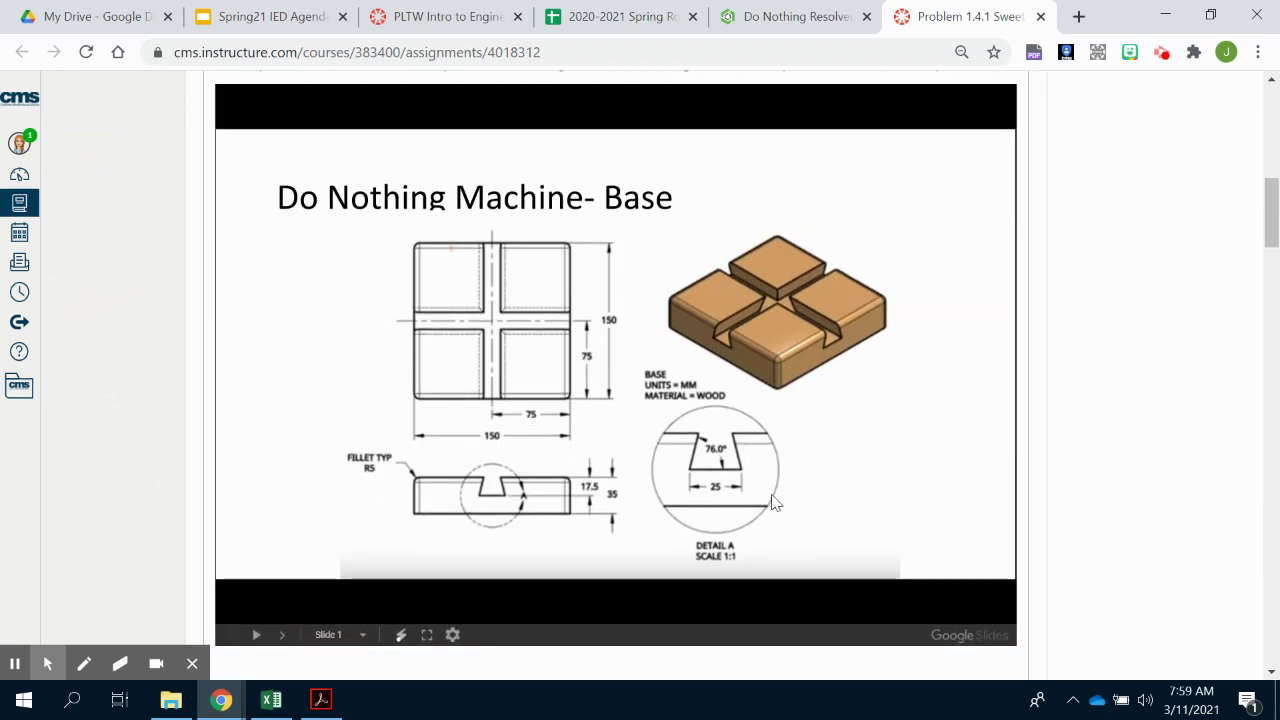
left_click(918, 501)
left_click(918, 501)
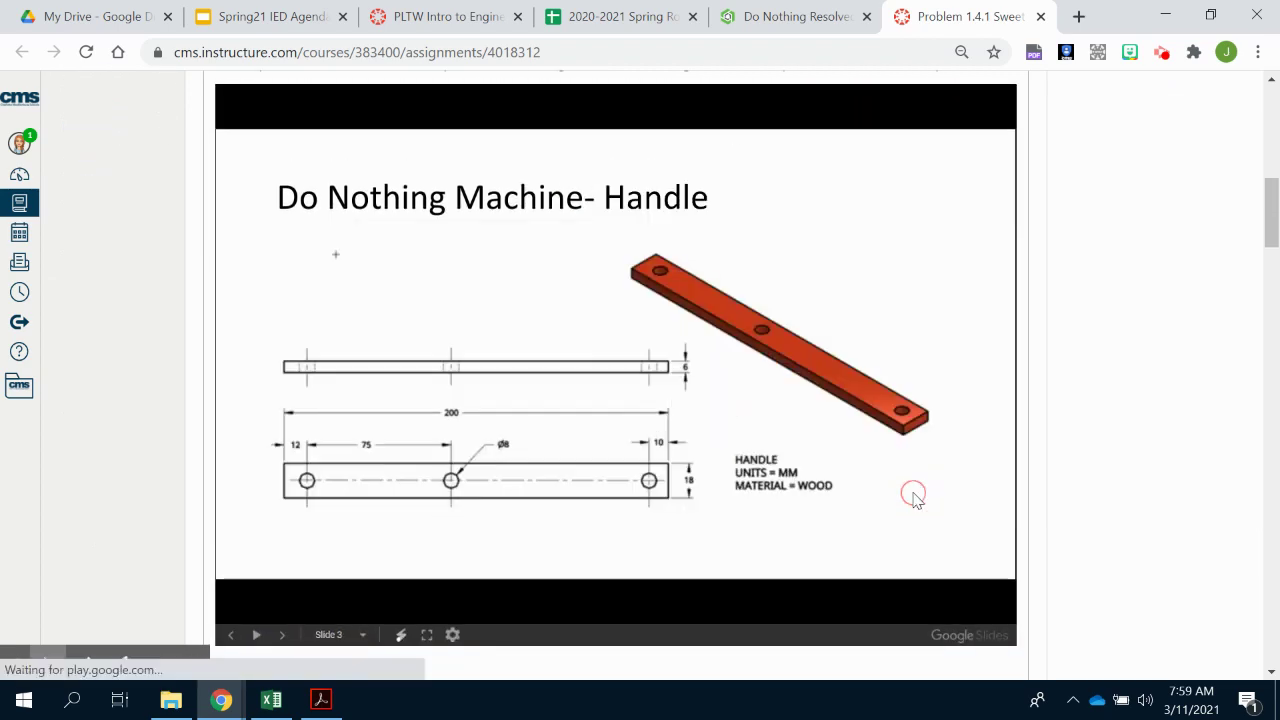
left_click(918, 501)
left_click(918, 501)
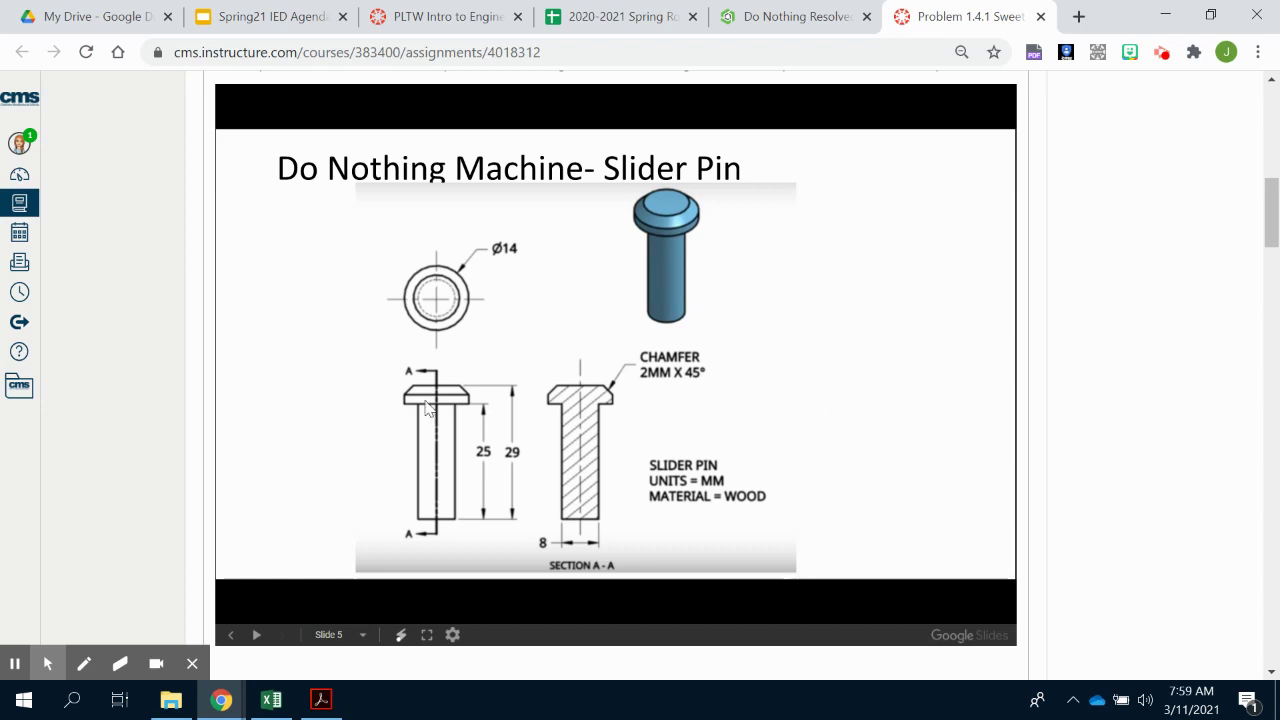
left_click(776, 17)
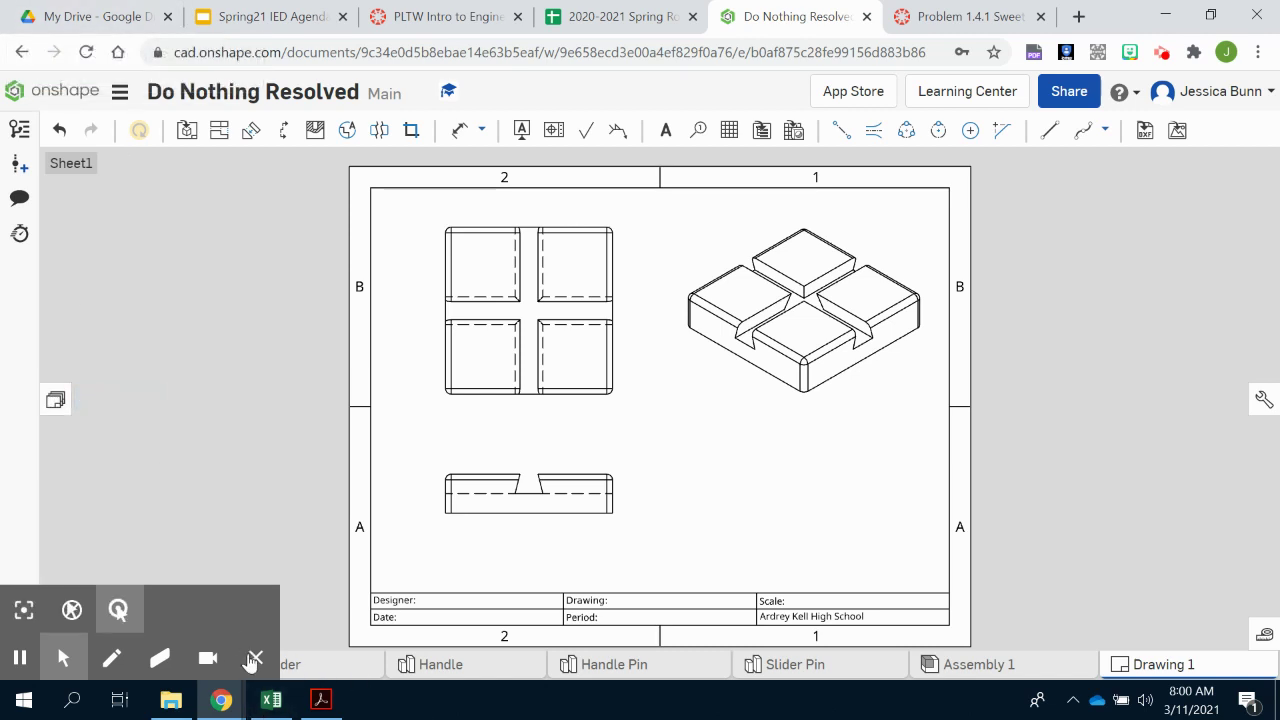
Switch to Assembly 1 and back to Drawing 1.
left_click(254, 660)
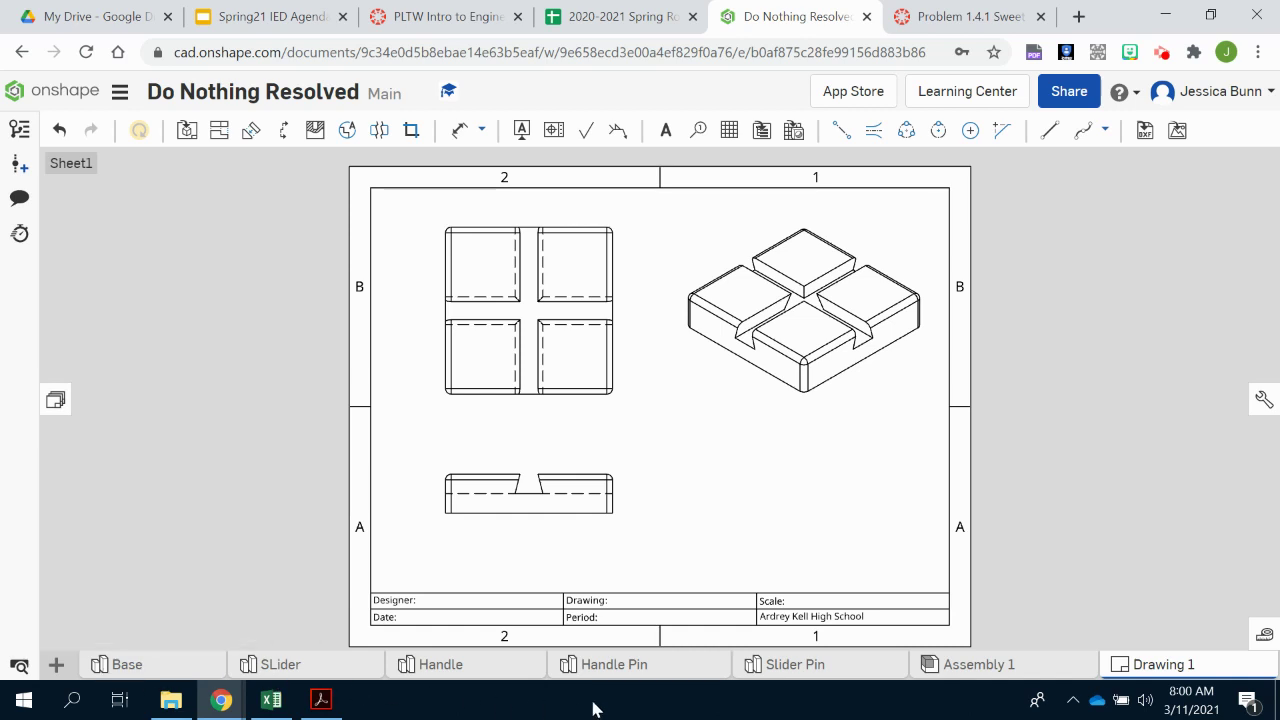
left_click(962, 664)
left_click(1143, 665)
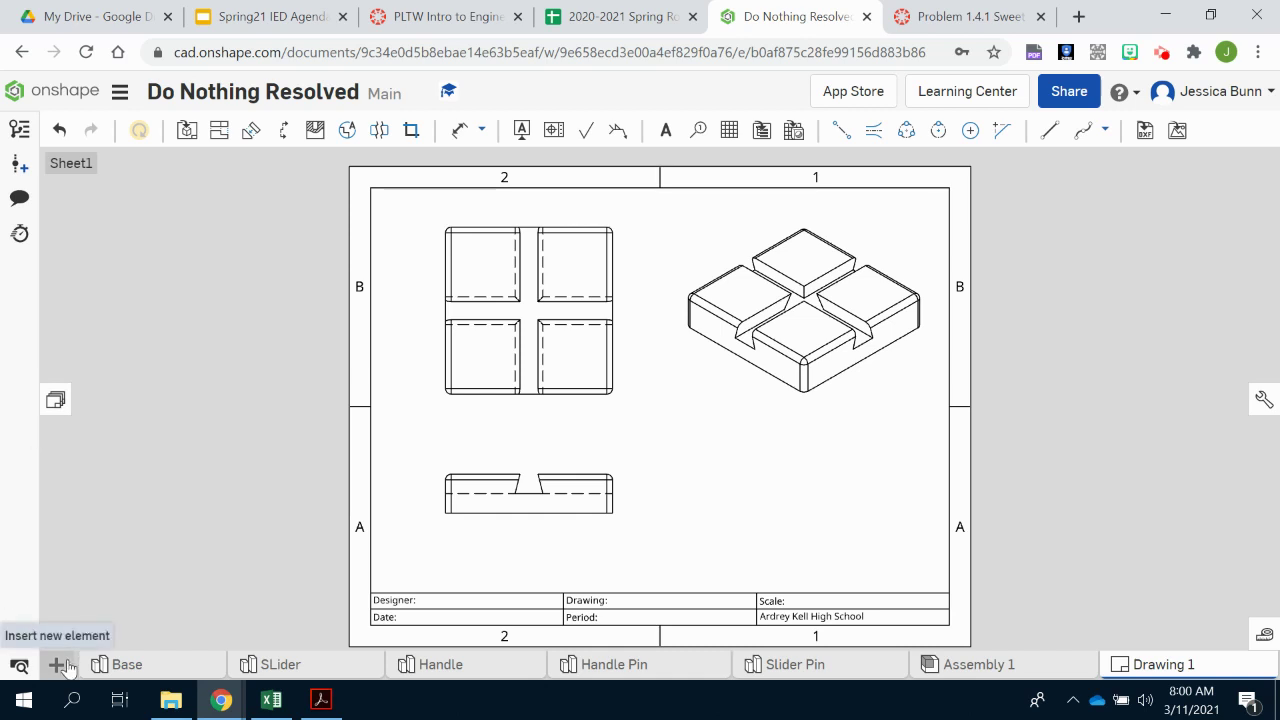
Add five blank sheets, Sheet2 through Sheet6, from the Sheets panel.
left_click(56, 400)
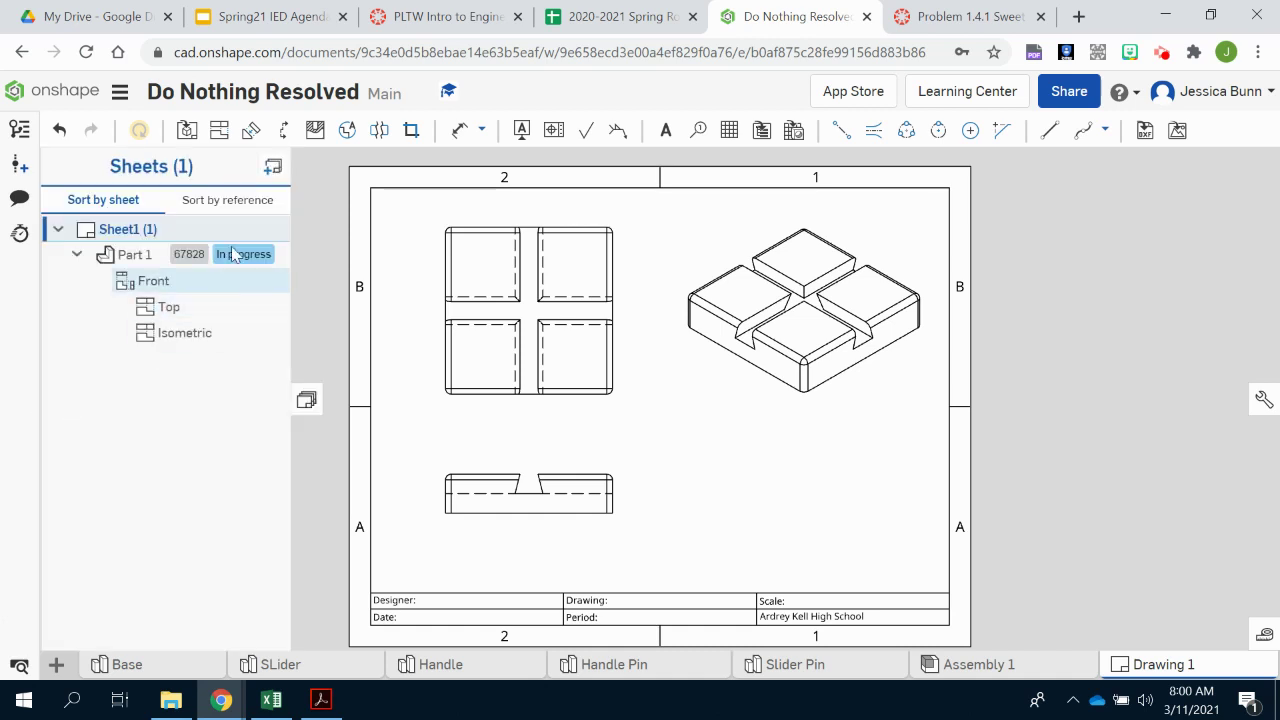
left_click(278, 167)
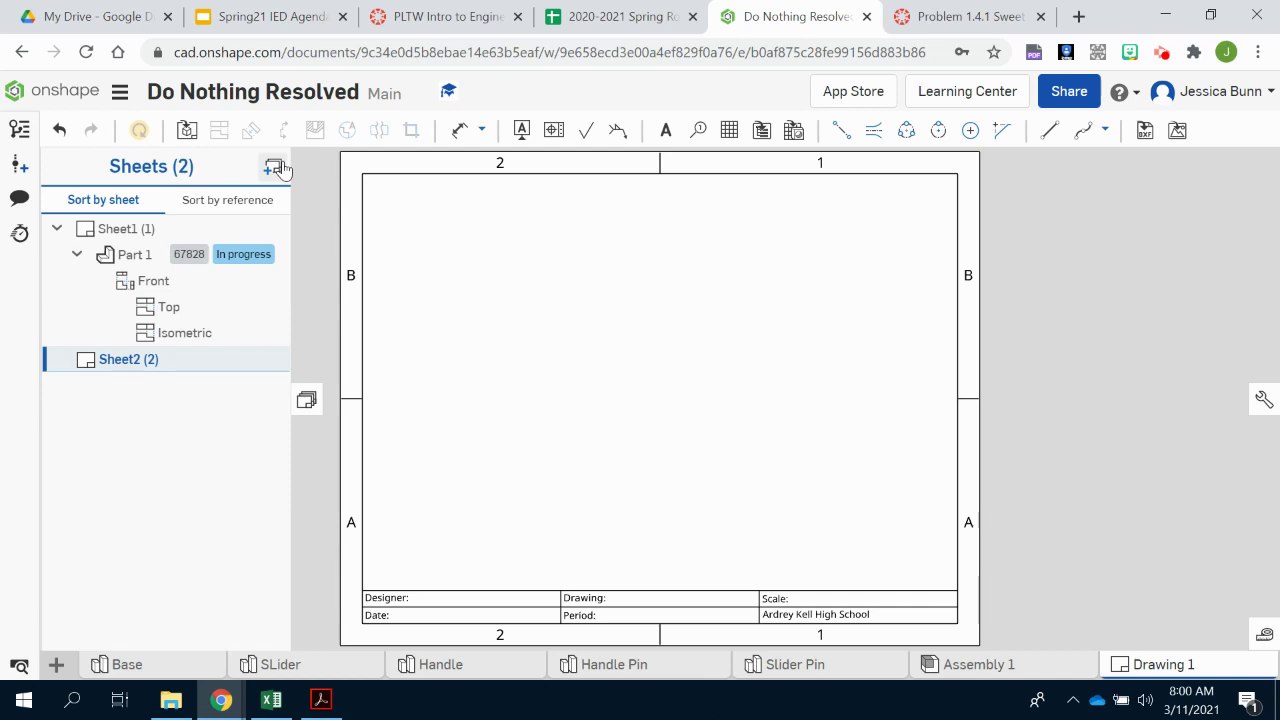
left_click(276, 167)
left_click(276, 167)
left_click(276, 167)
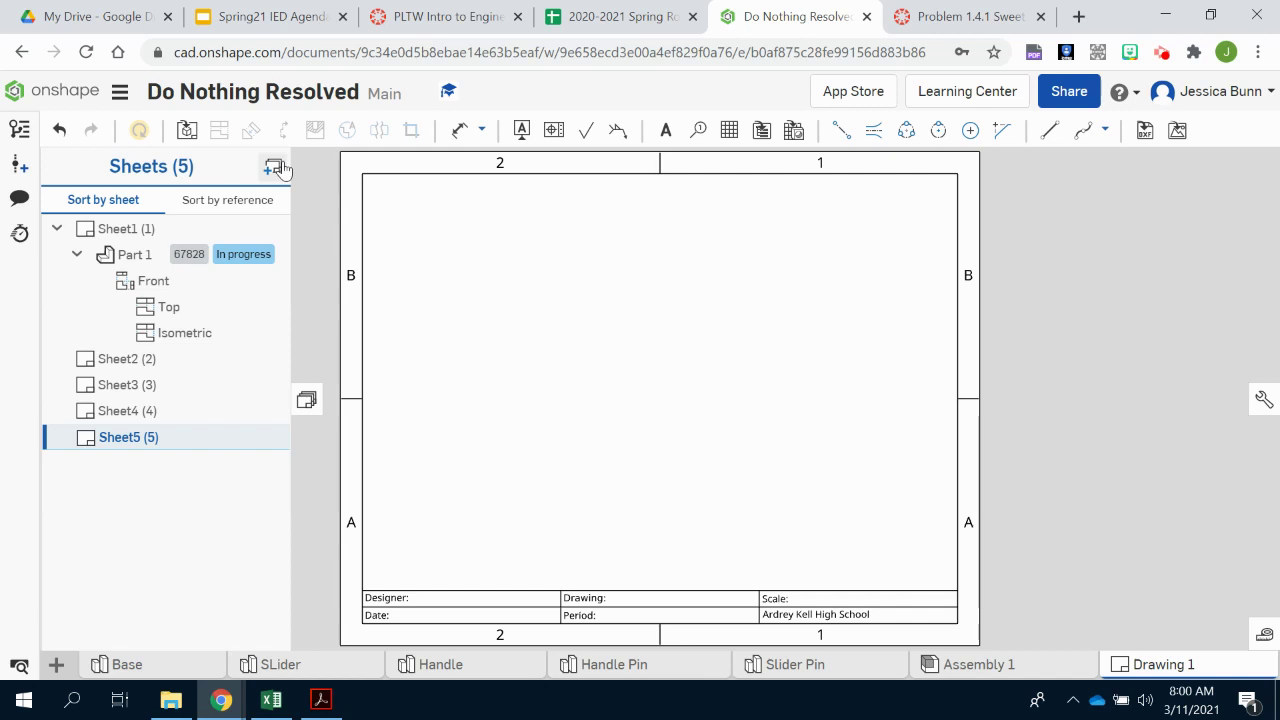
left_click(275, 167)
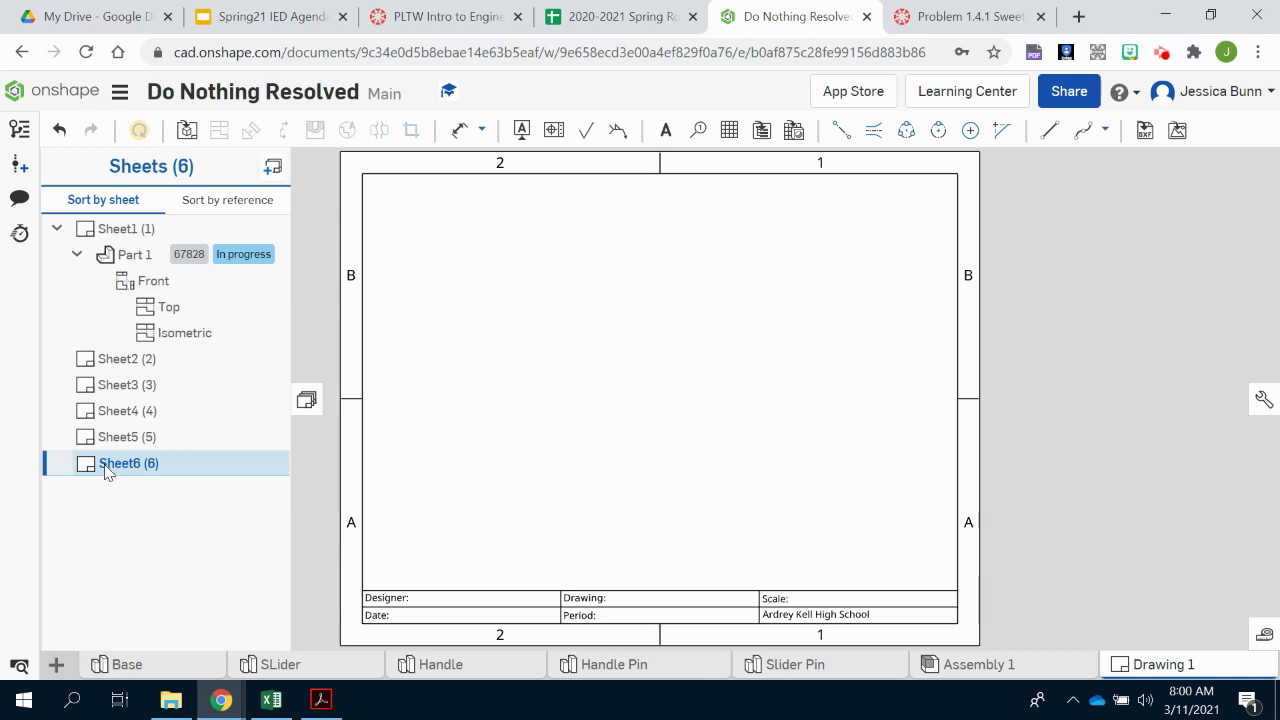
Insert an isometric view of Assembly 1 at 1:2 scale in Sheet6's upper left.
left_click(184, 130)
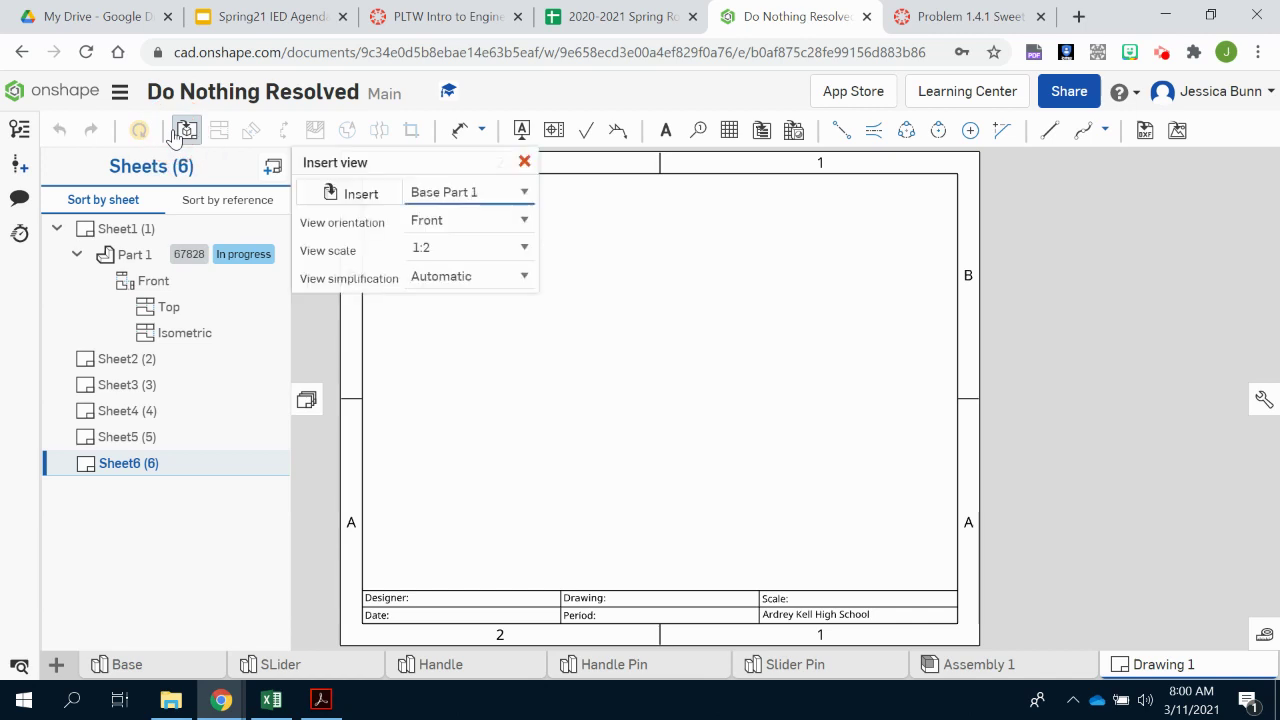
left_click(437, 197)
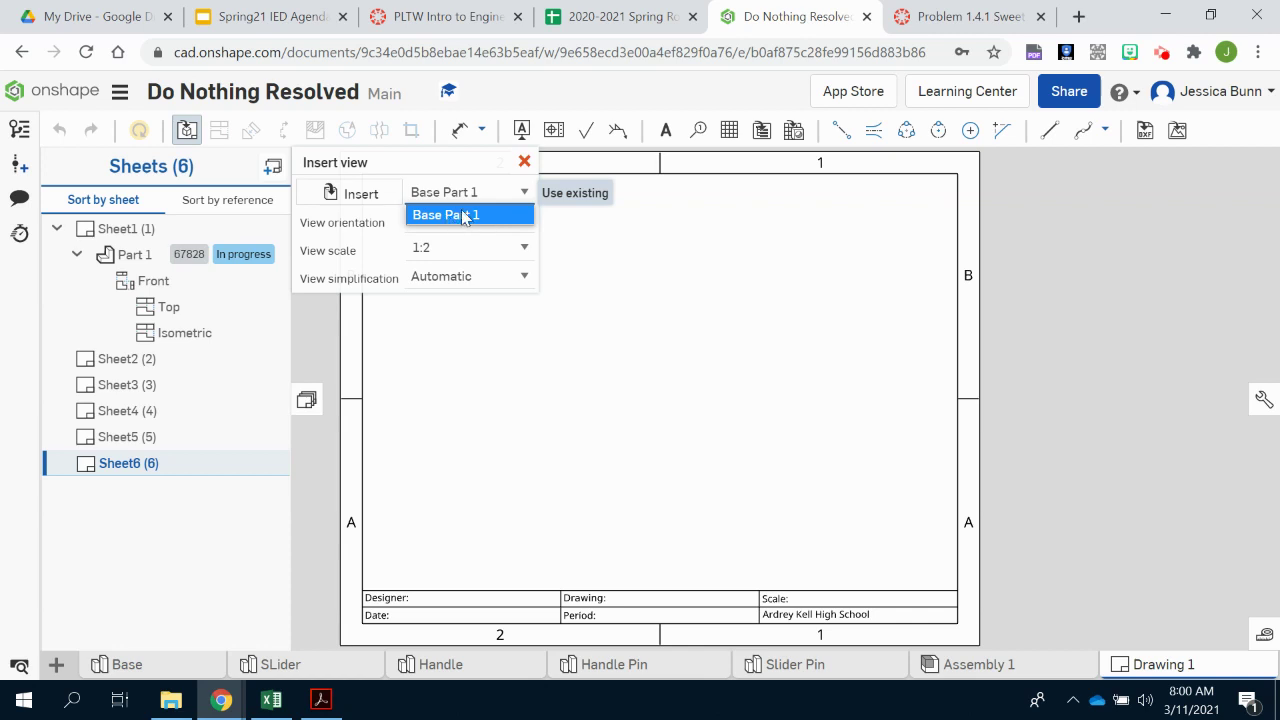
left_click(374, 199)
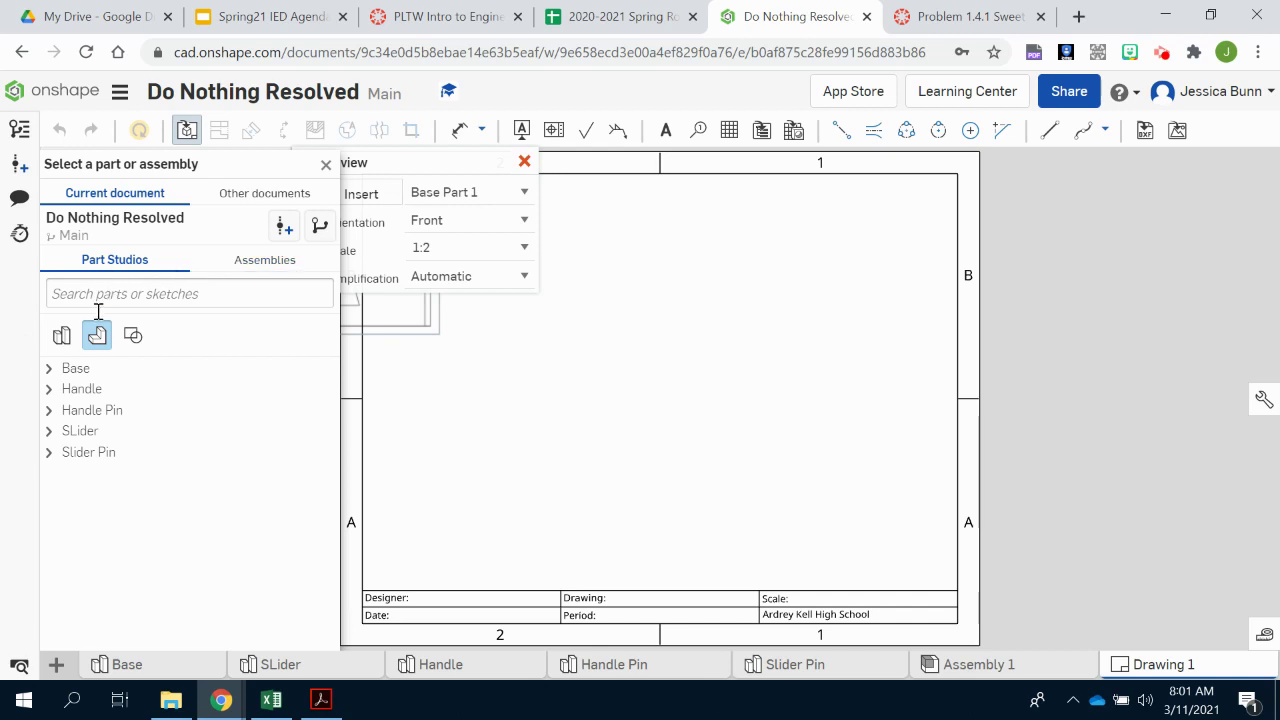
left_click(266, 262)
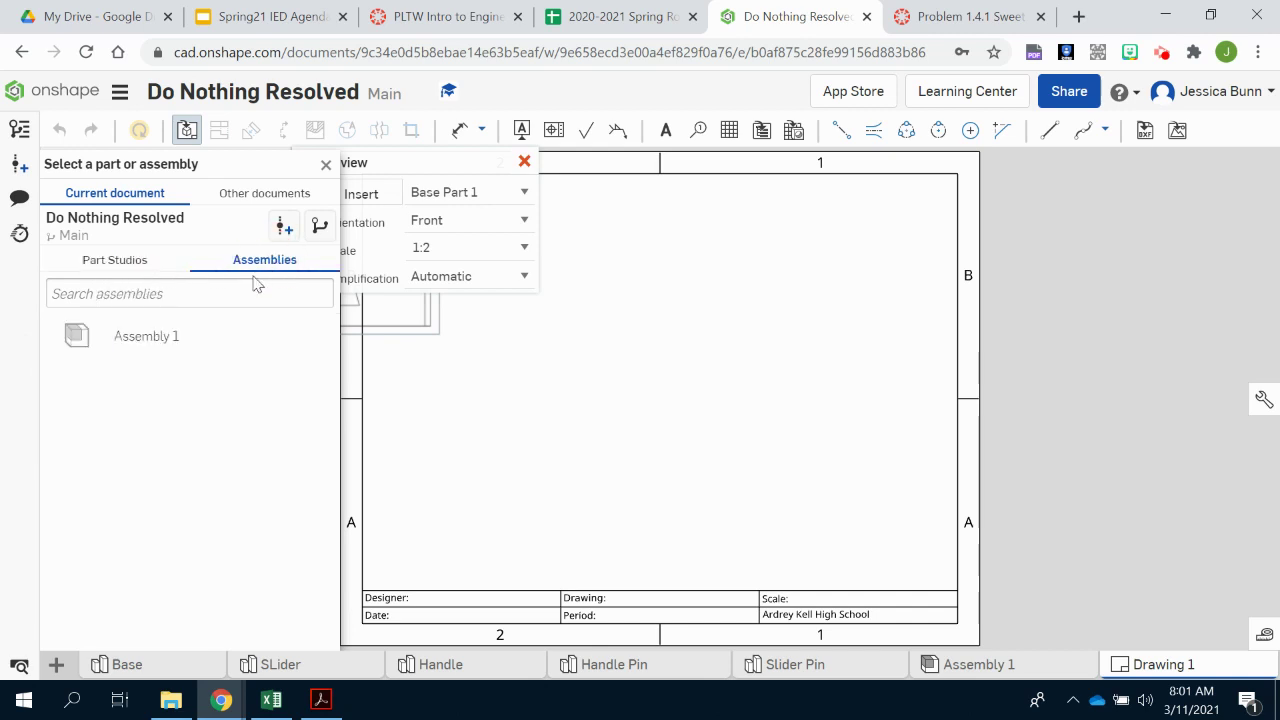
left_click(133, 340)
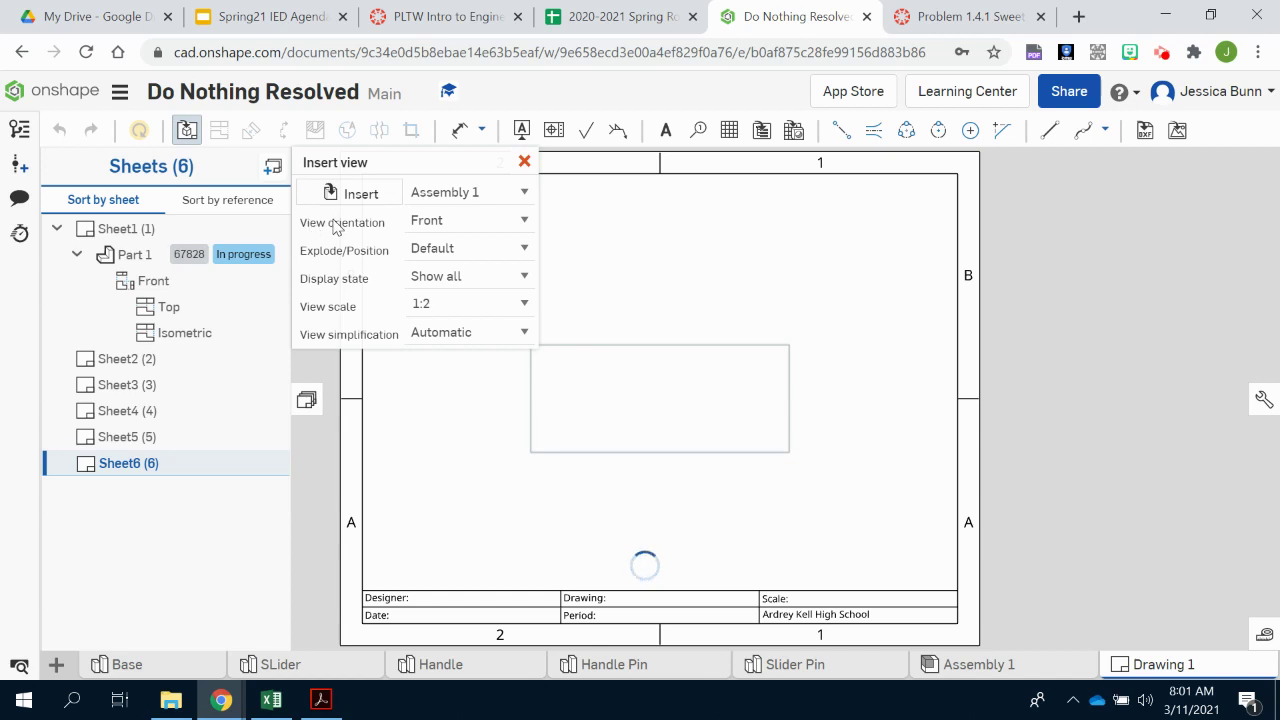
left_click(430, 233)
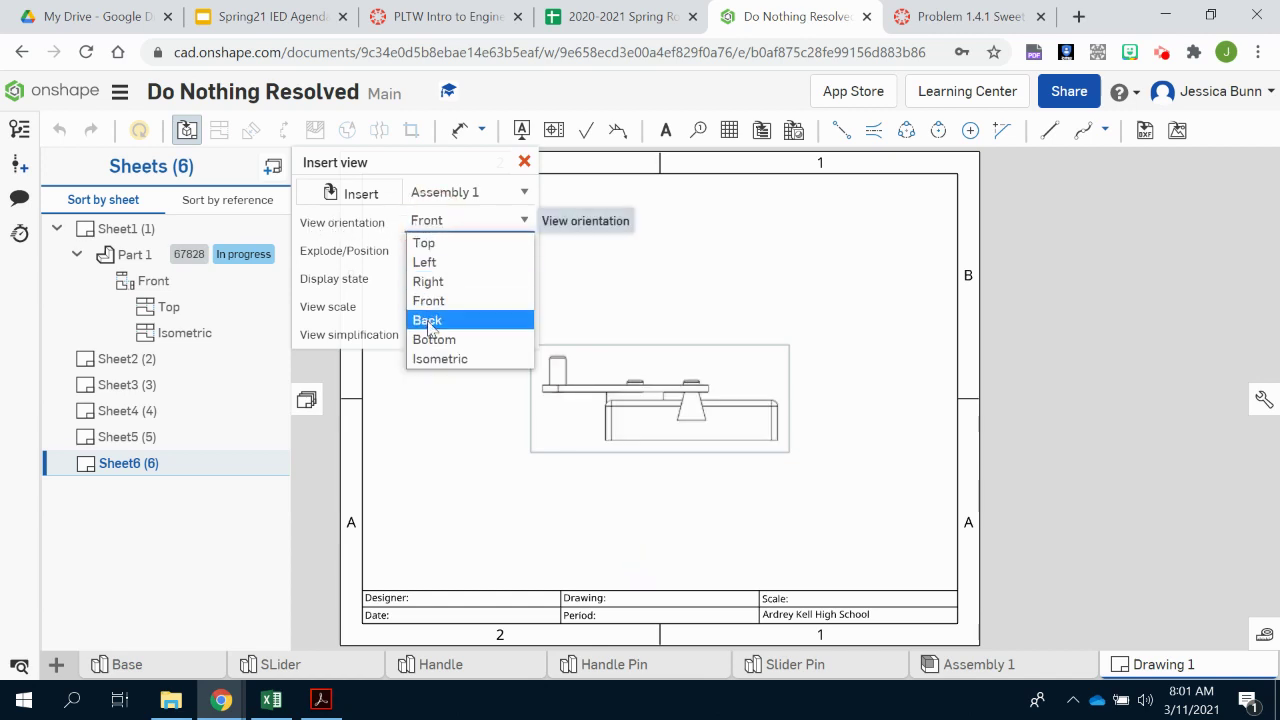
left_click(423, 358)
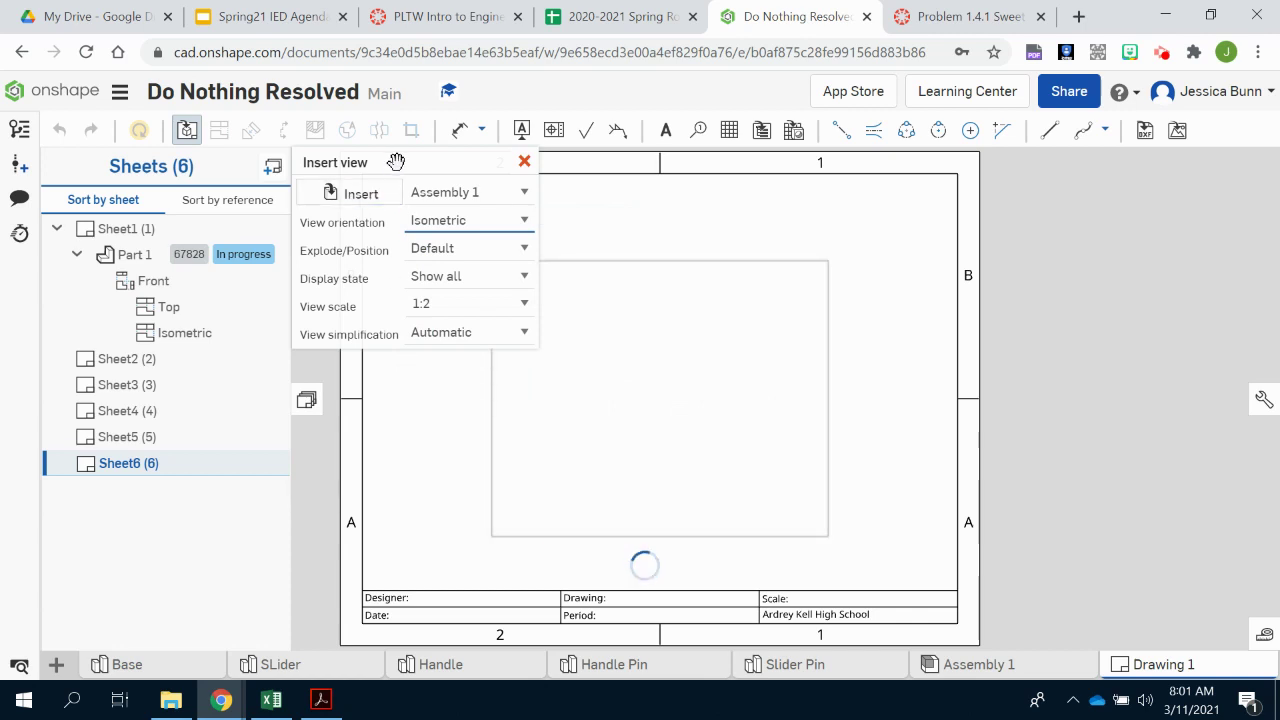
left_click_drag(389, 163, 166, 112)
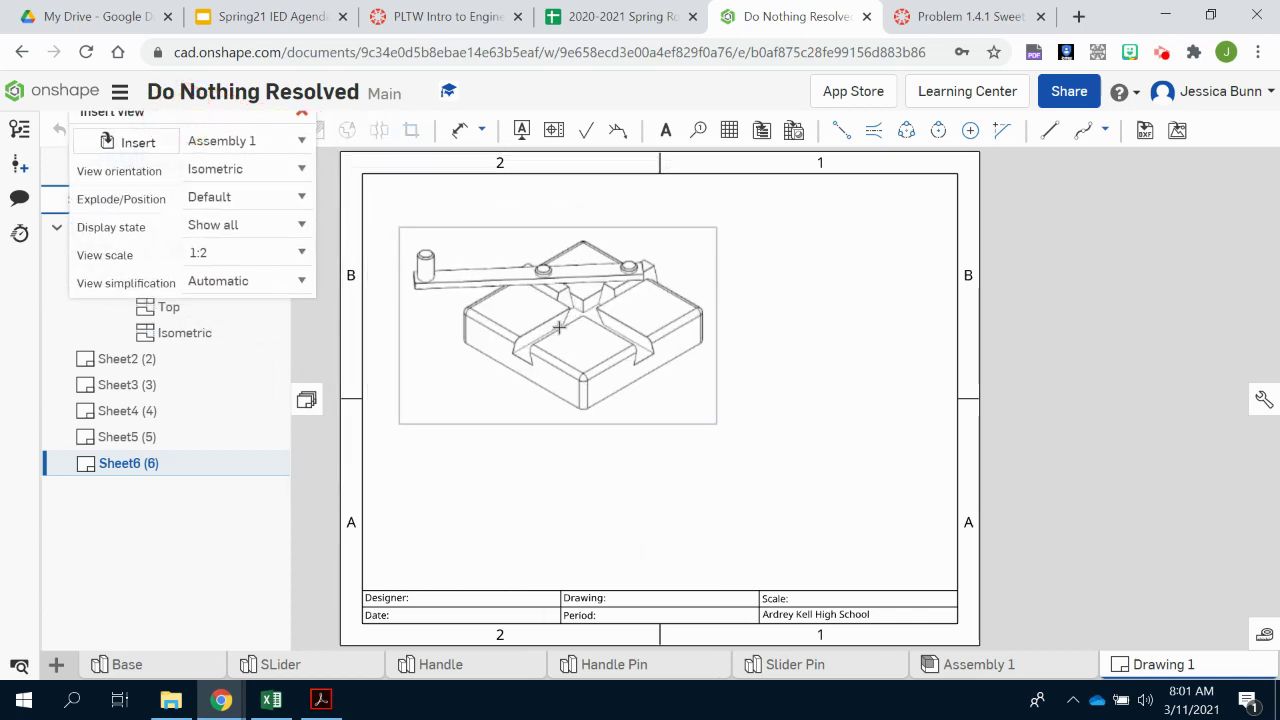
left_click(558, 327)
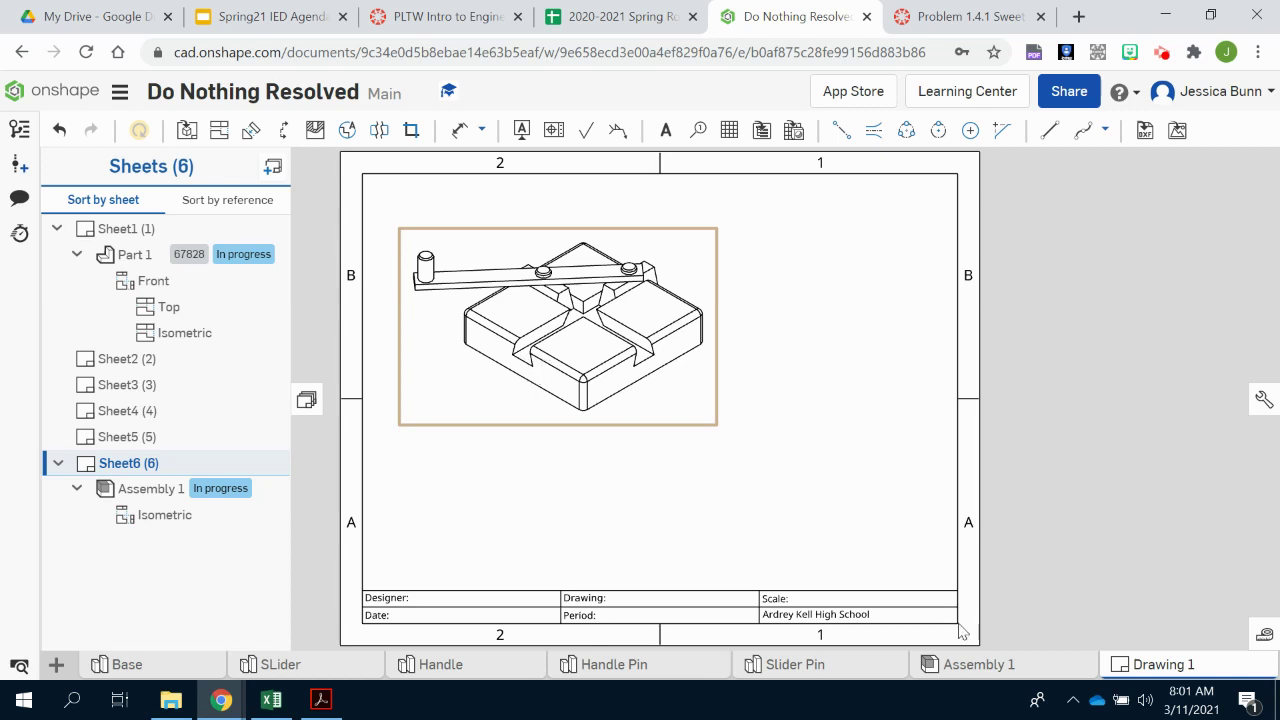
In Assembly 1, rotate the handle arm to point right, then go back to Drawing 1.
left_click(961, 667)
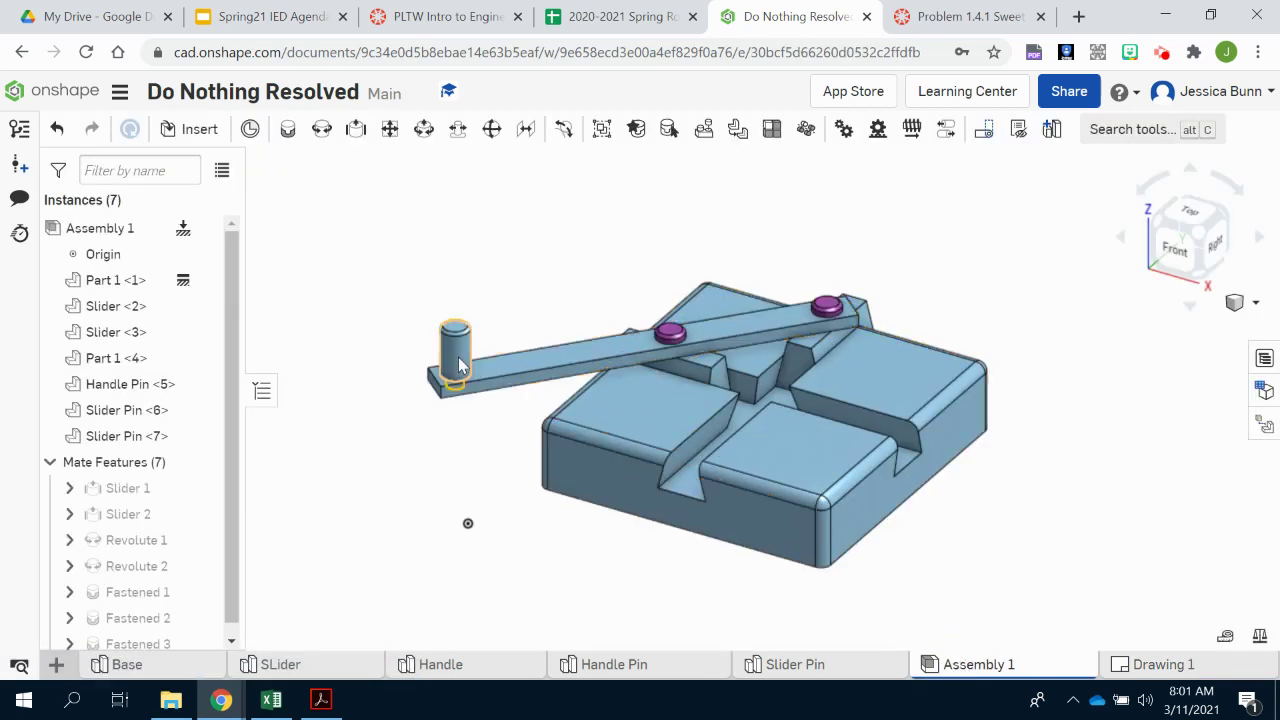
left_click_drag(575, 508, 1180, 412)
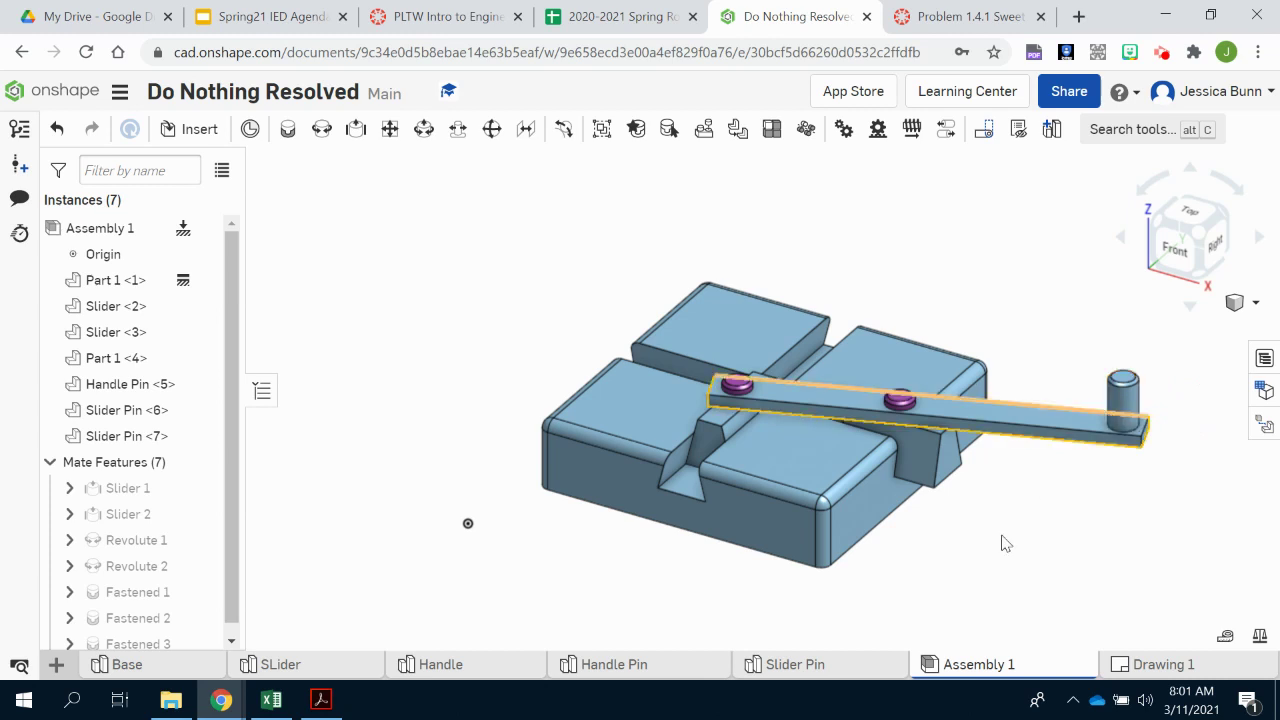
left_click(1143, 665)
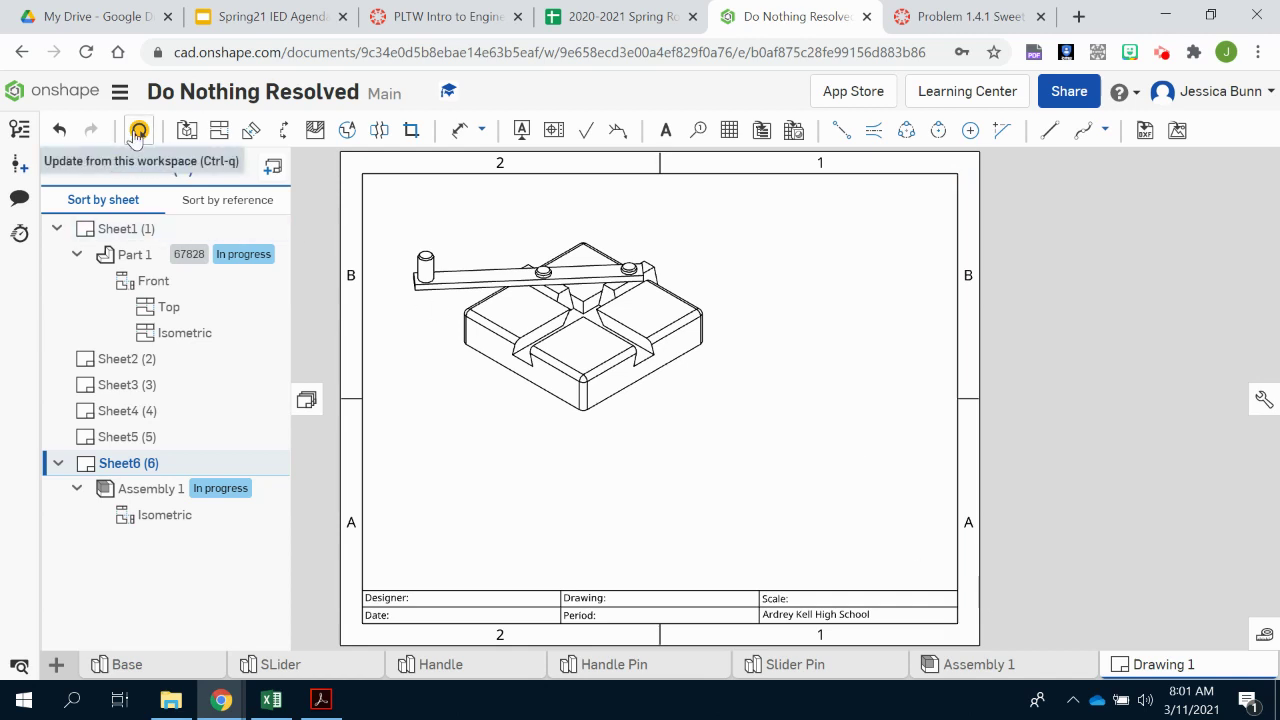
Update the drawing from the workspace so Sheet6's isometric view shows the handle pointing right.
left_click(139, 131)
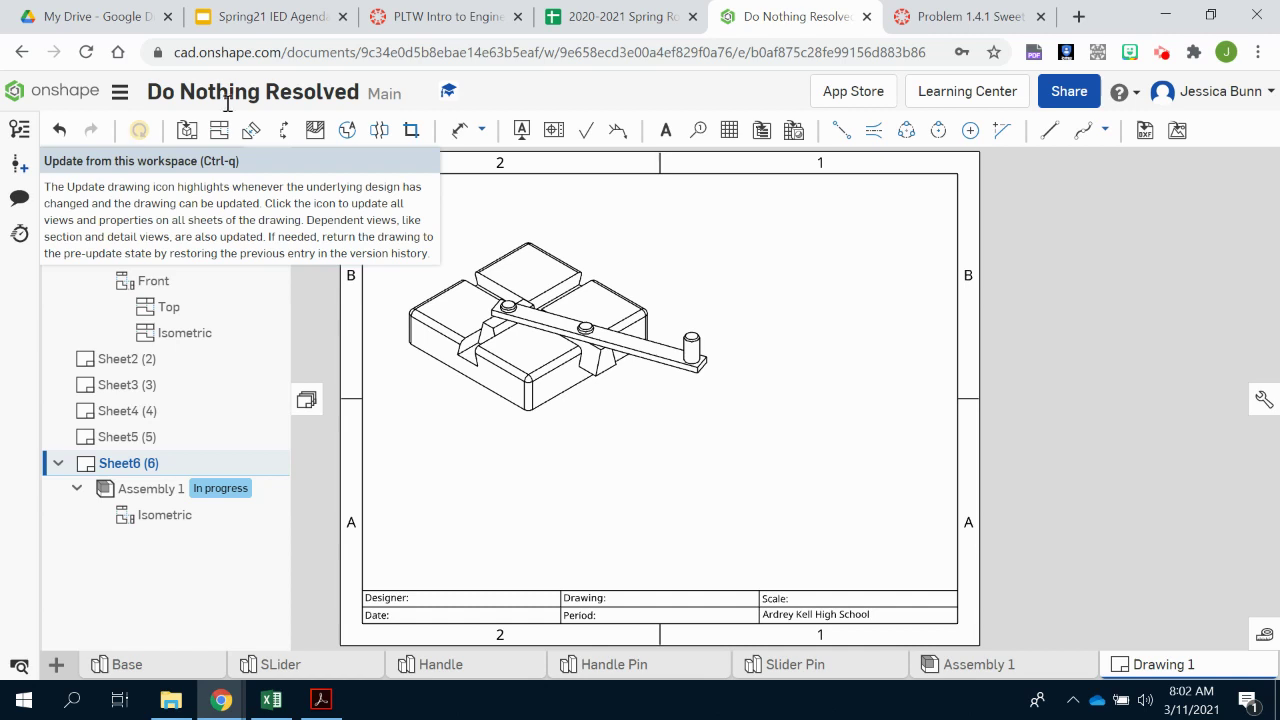
Switch the Sheet6 isometric assembly view to a shaded display.
right_click(630, 393)
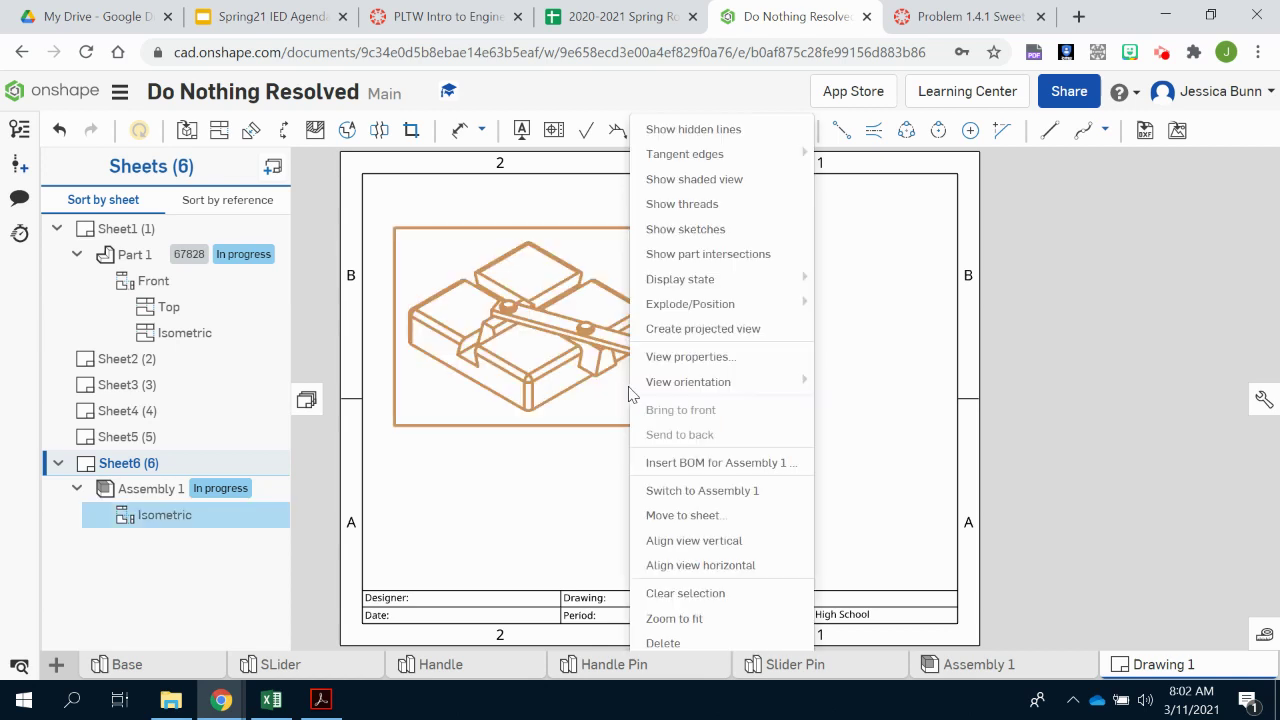
left_click(666, 179)
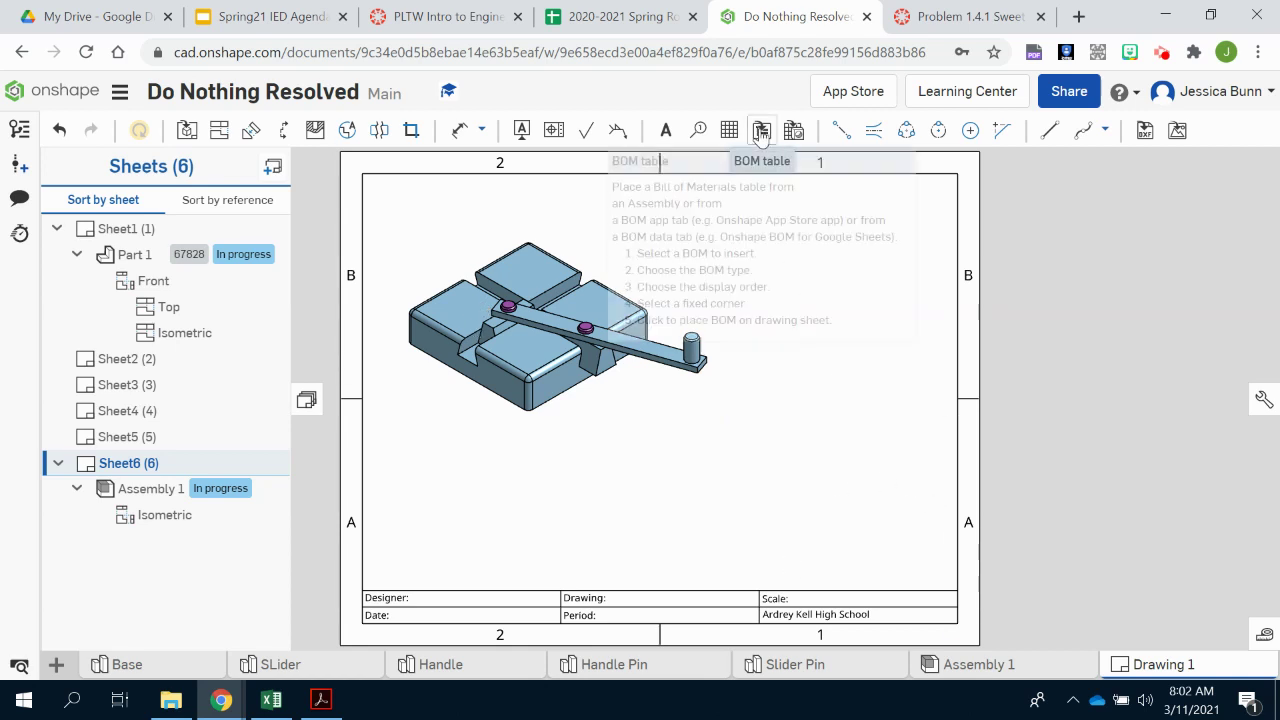
Insert an Assembly 1 BOM table, anchored bottom-right, just above the title block on Sheet6.
left_click(758, 134)
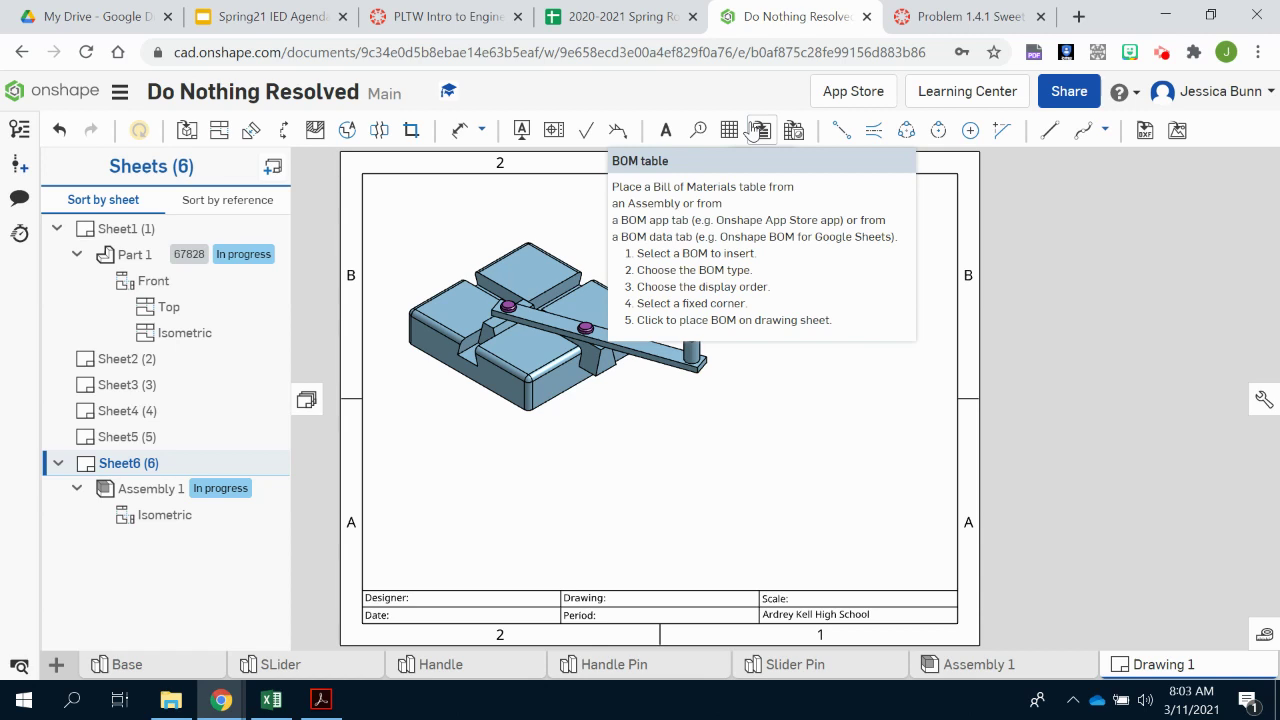
left_click(752, 130)
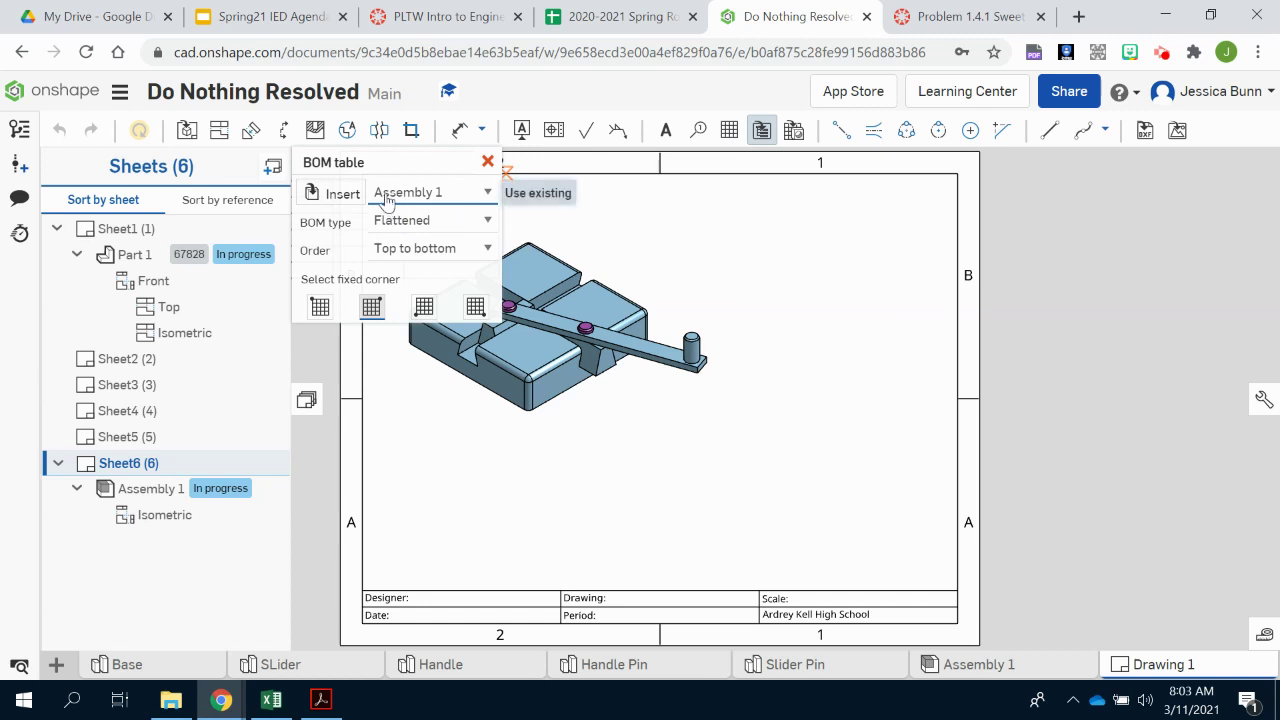
left_click(388, 197)
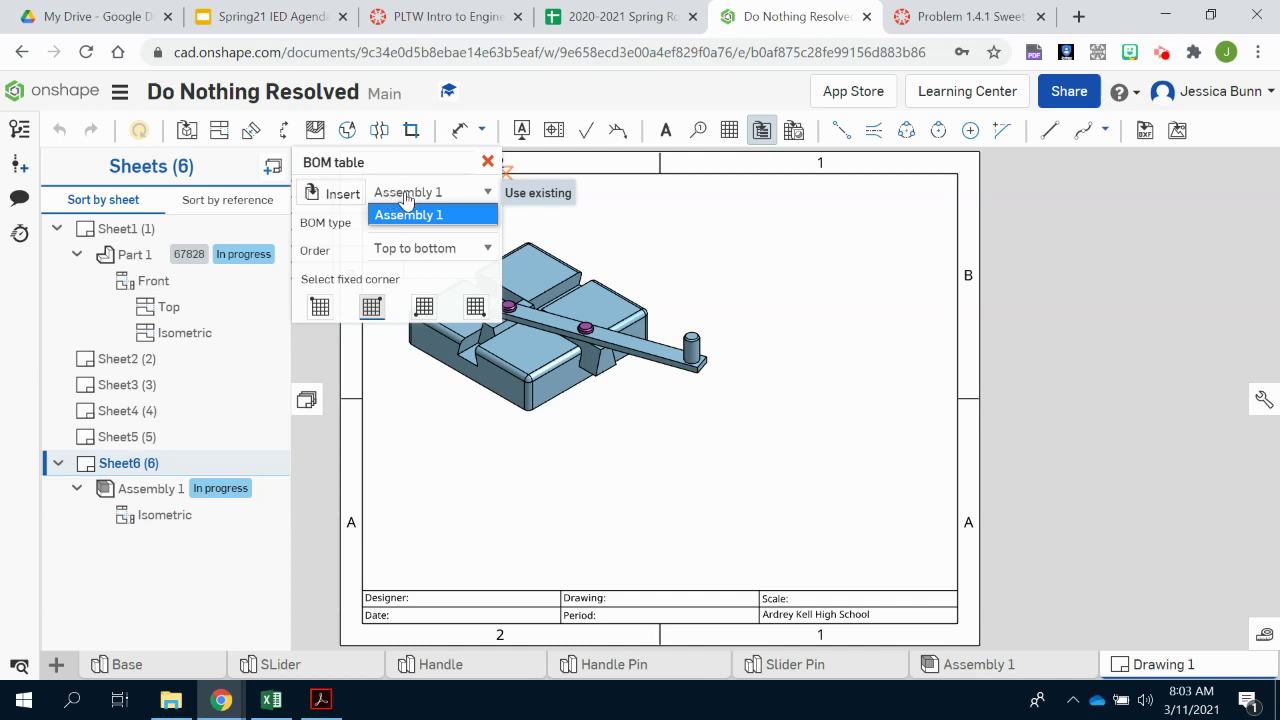
left_click(330, 195)
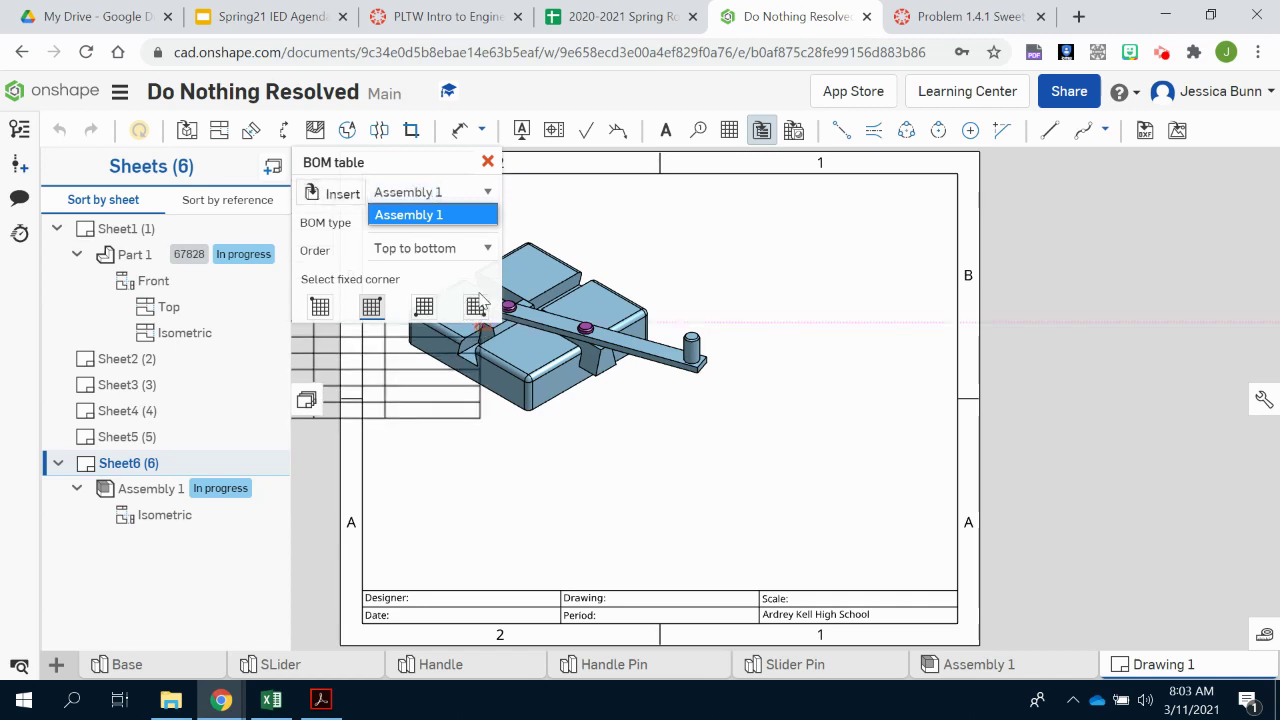
left_click(477, 310)
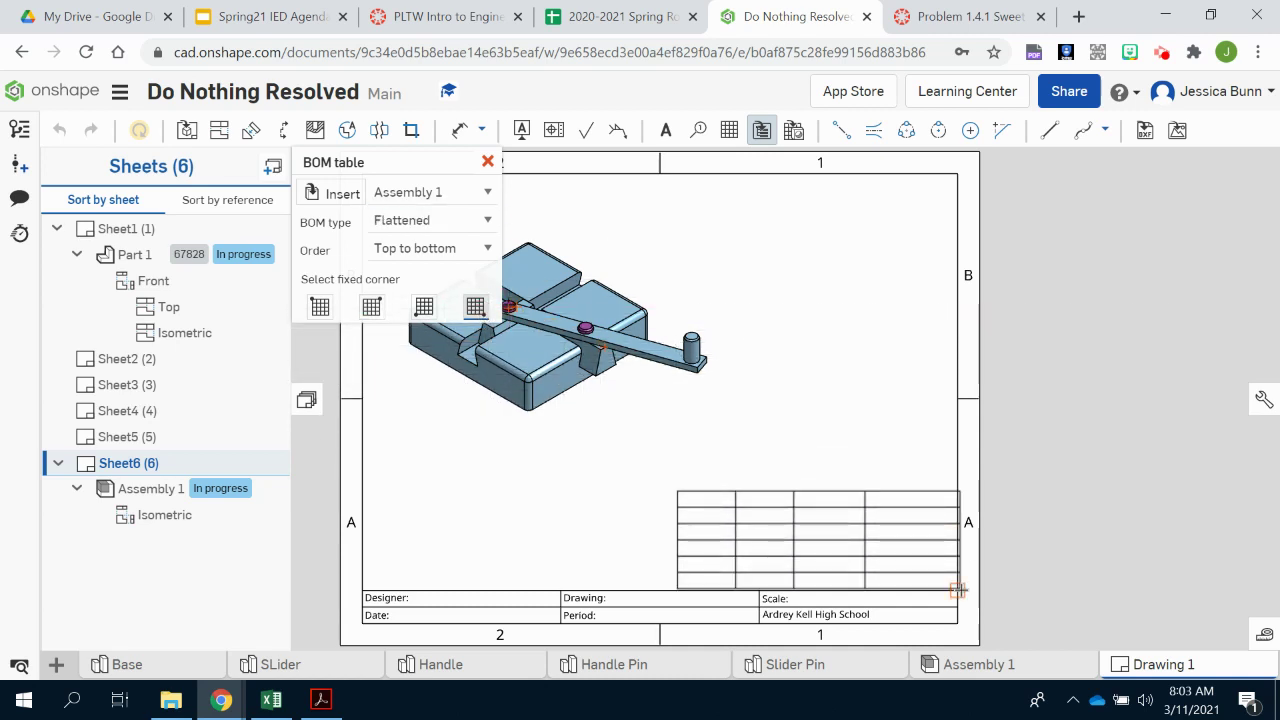
left_click(958, 590)
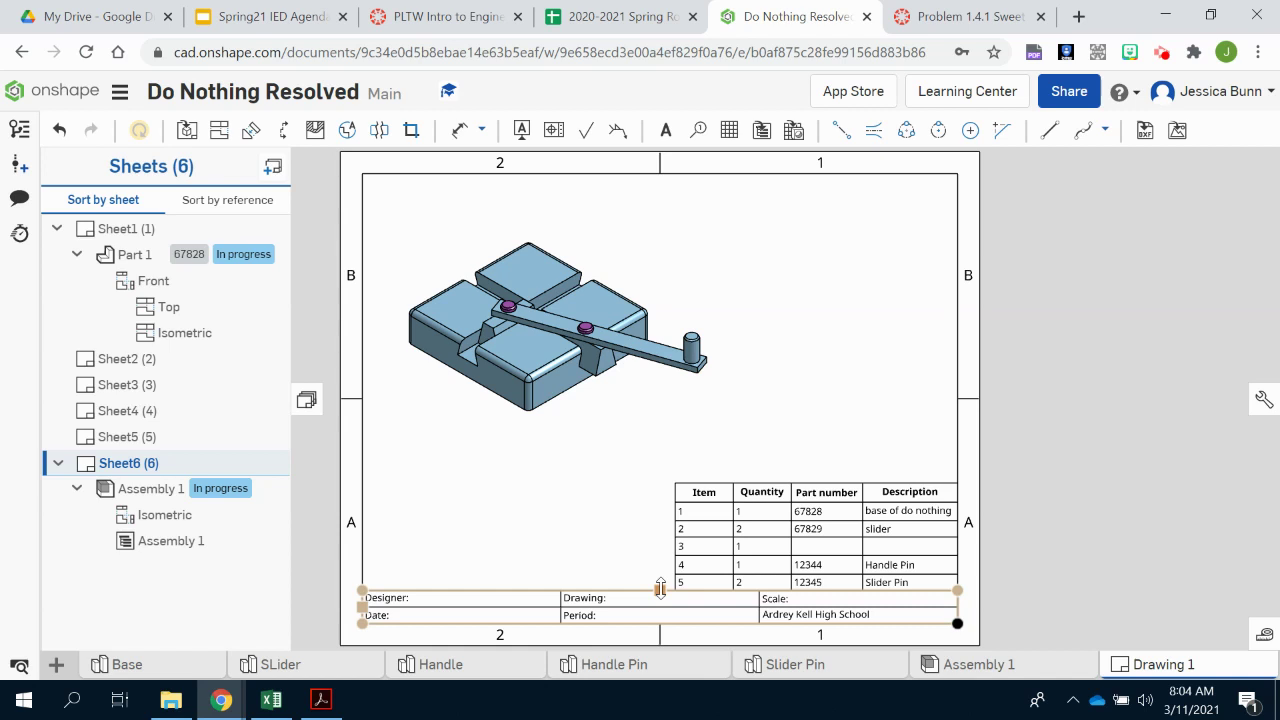
left_click(694, 563)
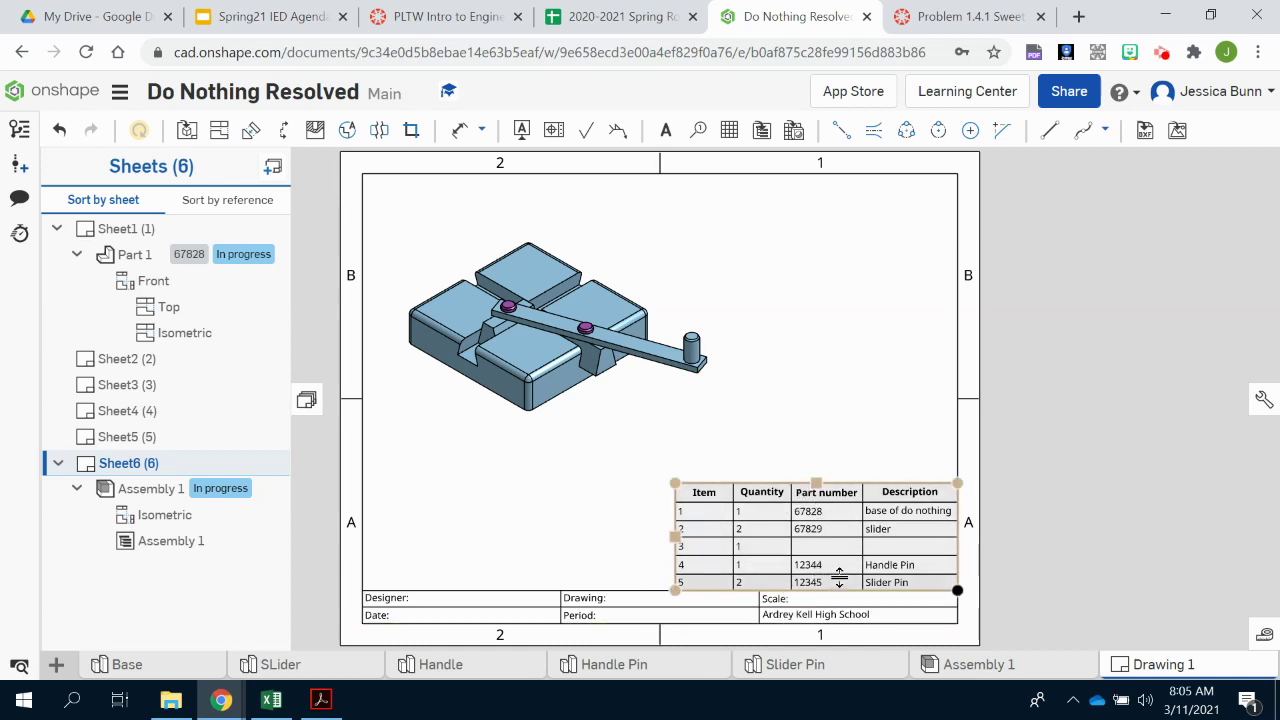
Open the properties of Part 1 in the Handle part studio.
left_click(437, 670)
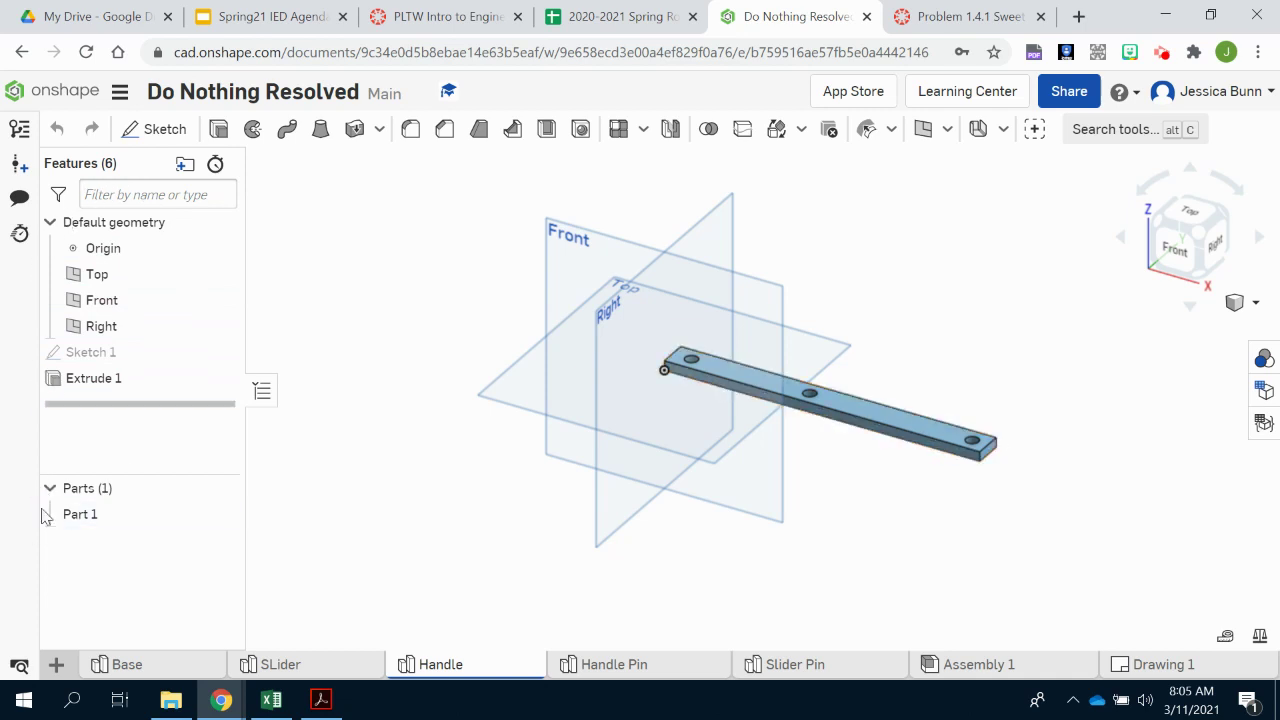
right_click(77, 515)
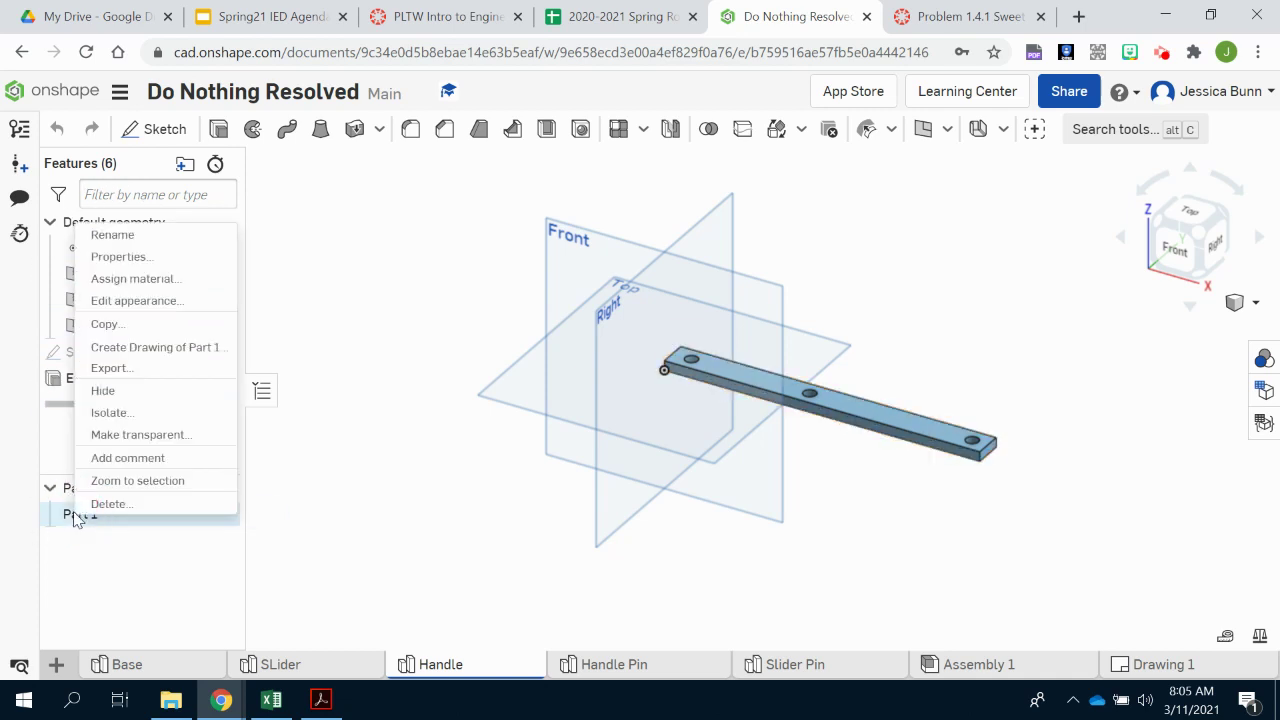
left_click(155, 258)
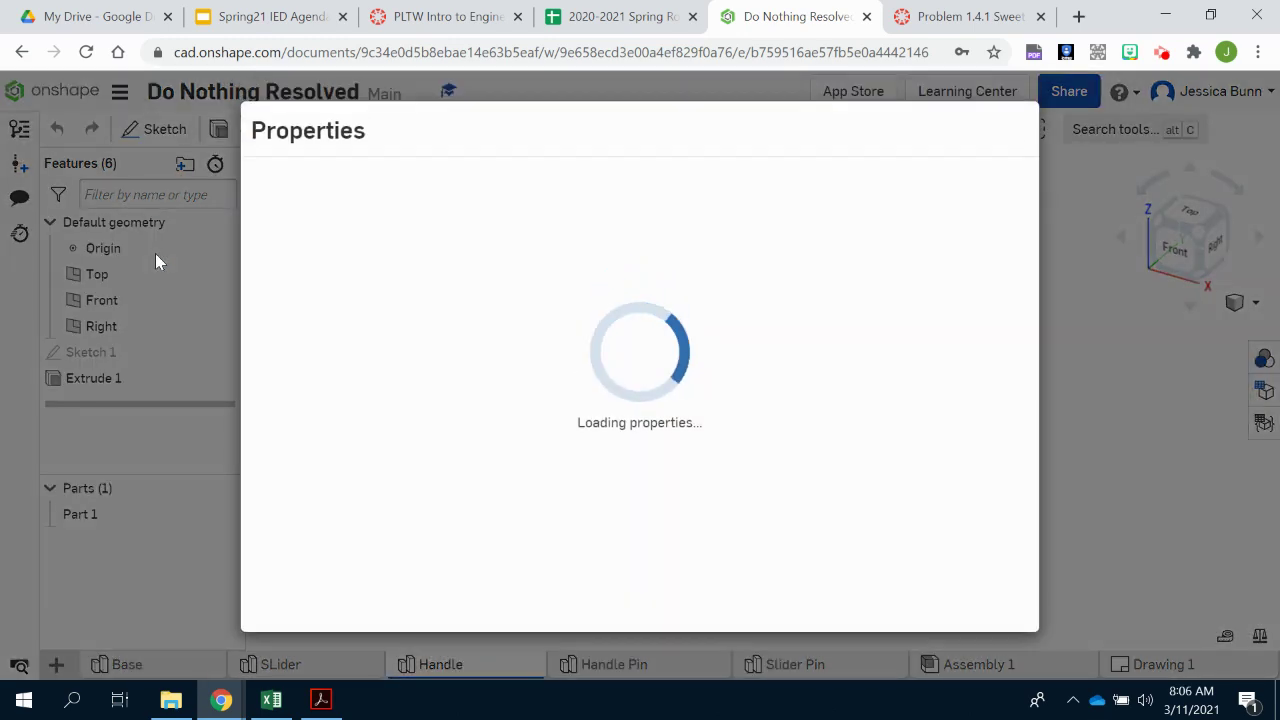
scroll(545, 420, "down", 3)
scroll(543, 477, "up", 3)
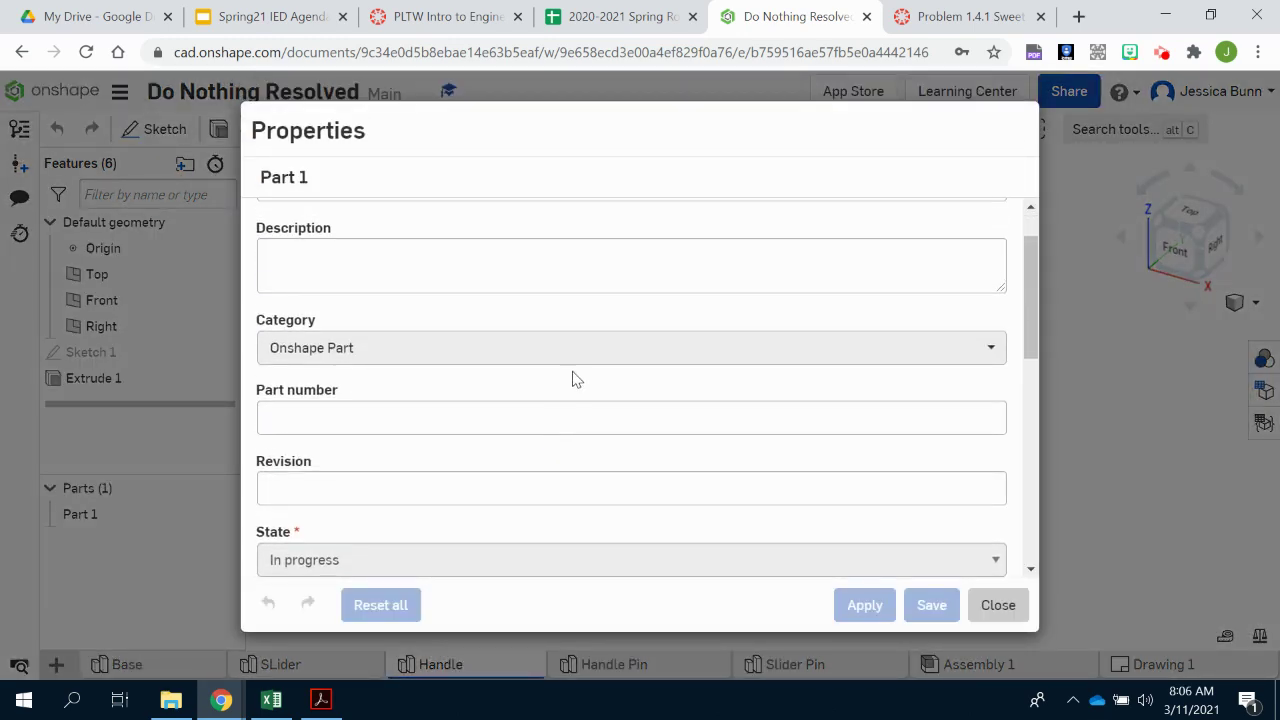
scroll(574, 377, "down", 3)
scroll(545, 457, "up", 1)
scroll(560, 440, "up", 3)
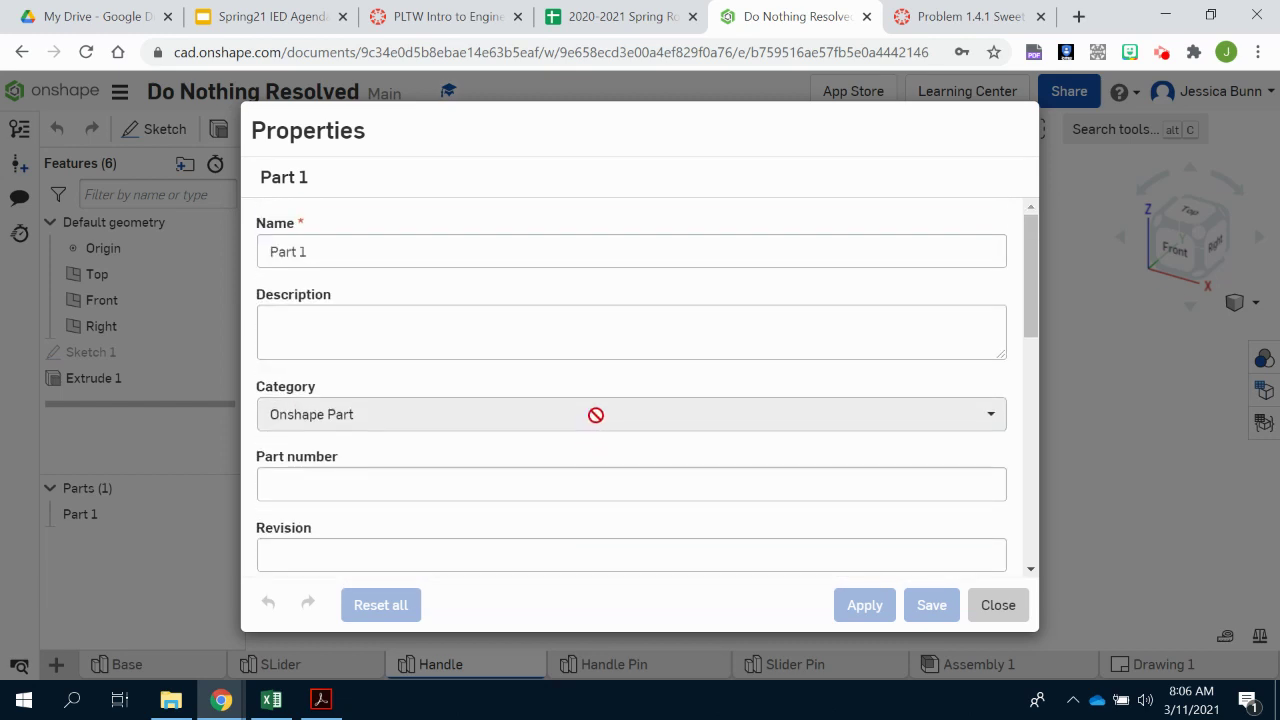
scroll(596, 414, "down", 2)
scroll(597, 414, "up", 1)
Enter the part number and the description 'Handle'.
left_click(609, 403)
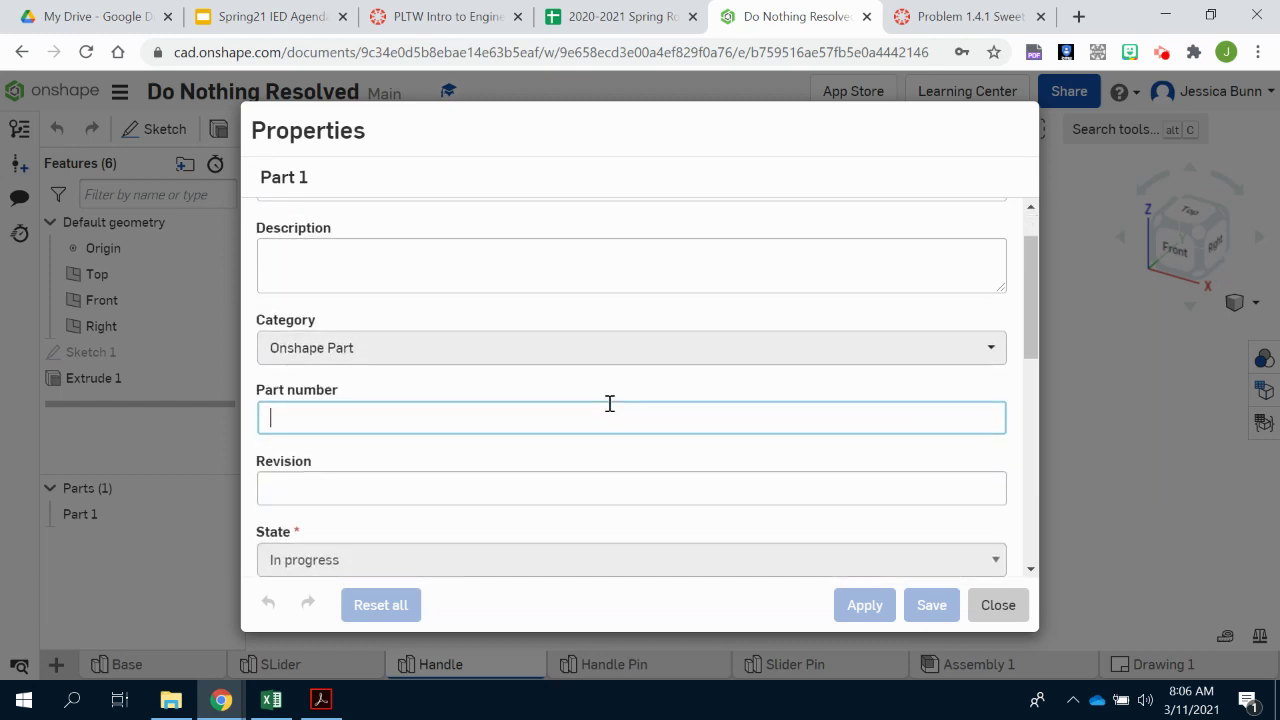
type("u797068")
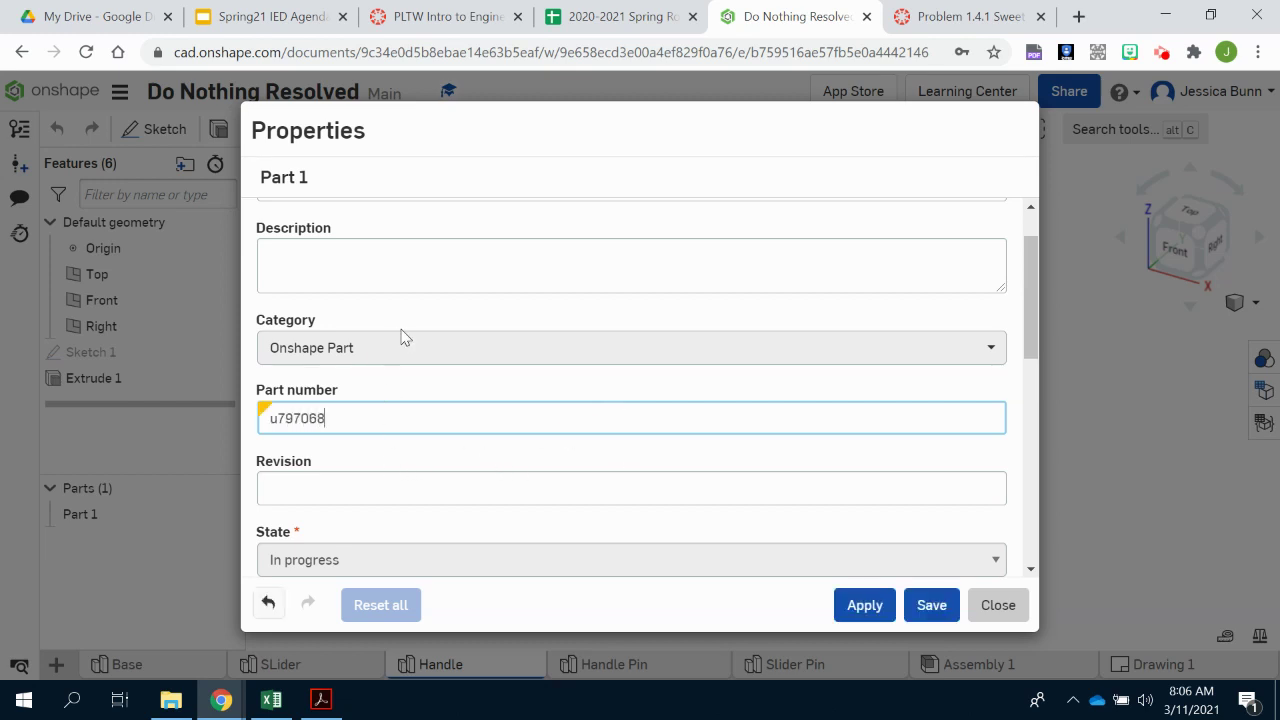
left_click(407, 264)
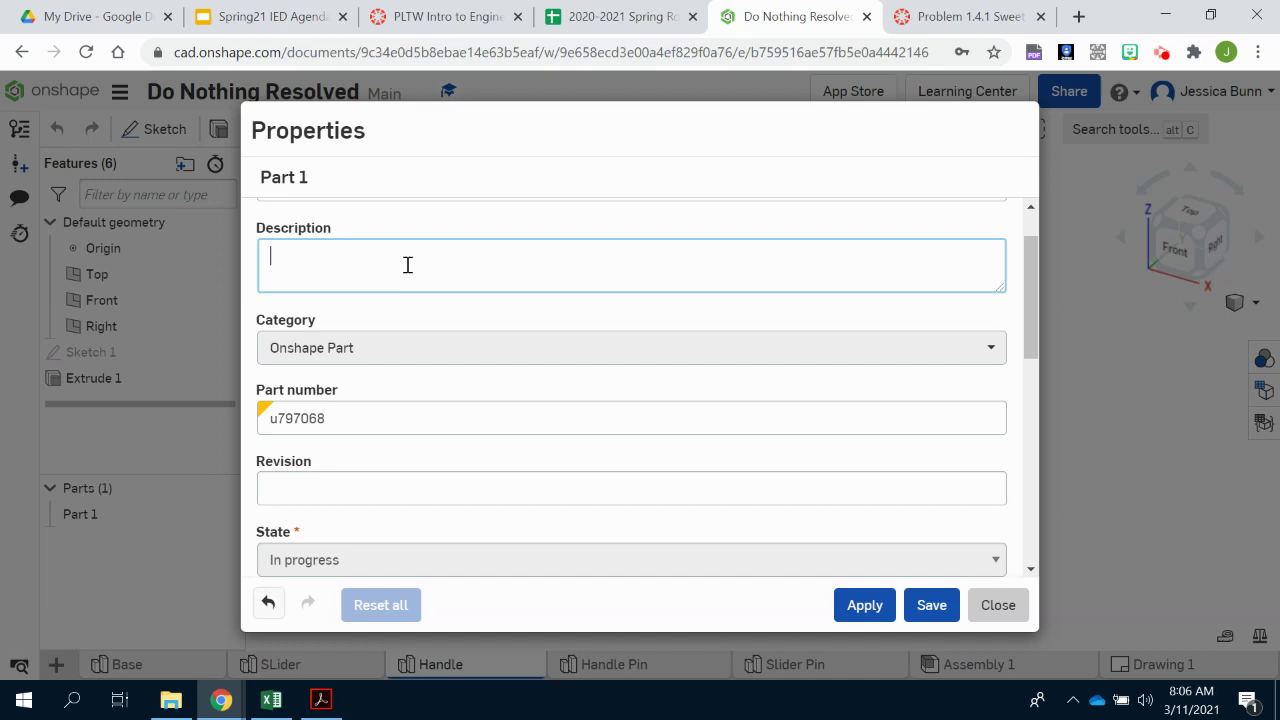
type("Handle")
scroll(365, 340, "up", 1)
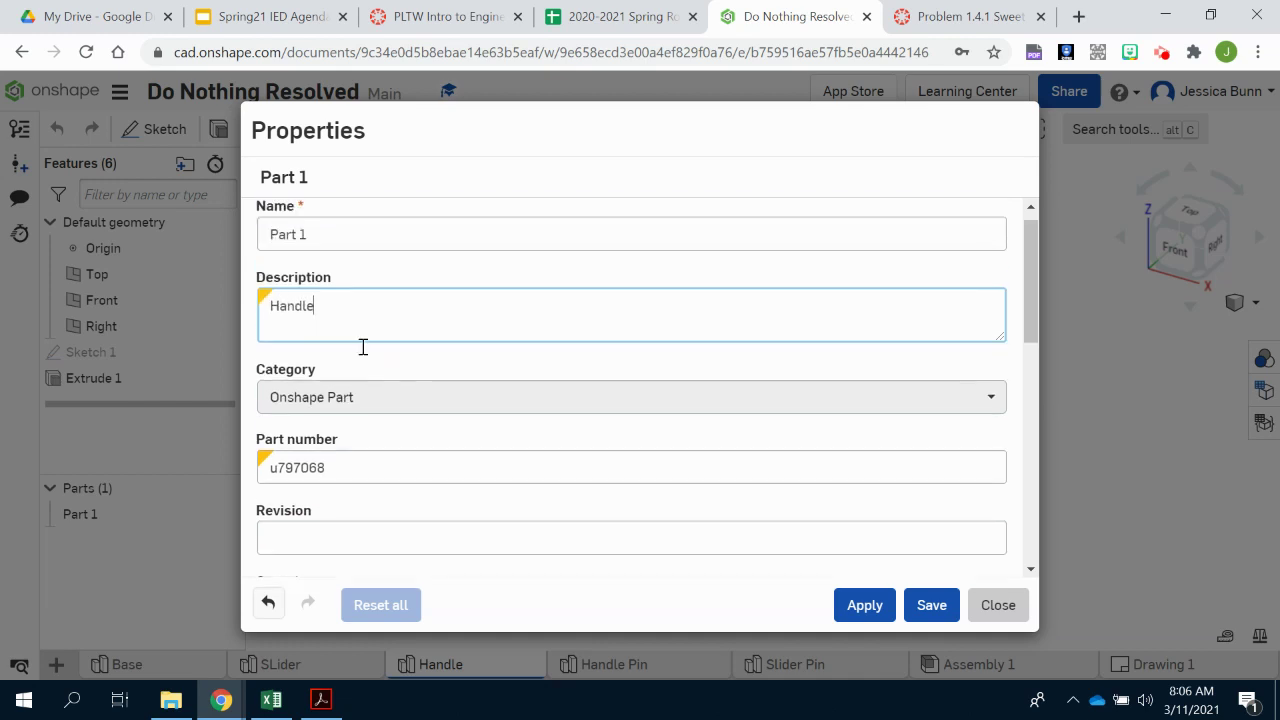
Check the part name, vendor and product line fields in the properties list.
left_click(304, 252)
left_click_drag(308, 251, 229, 257)
scroll(431, 371, "down", 3)
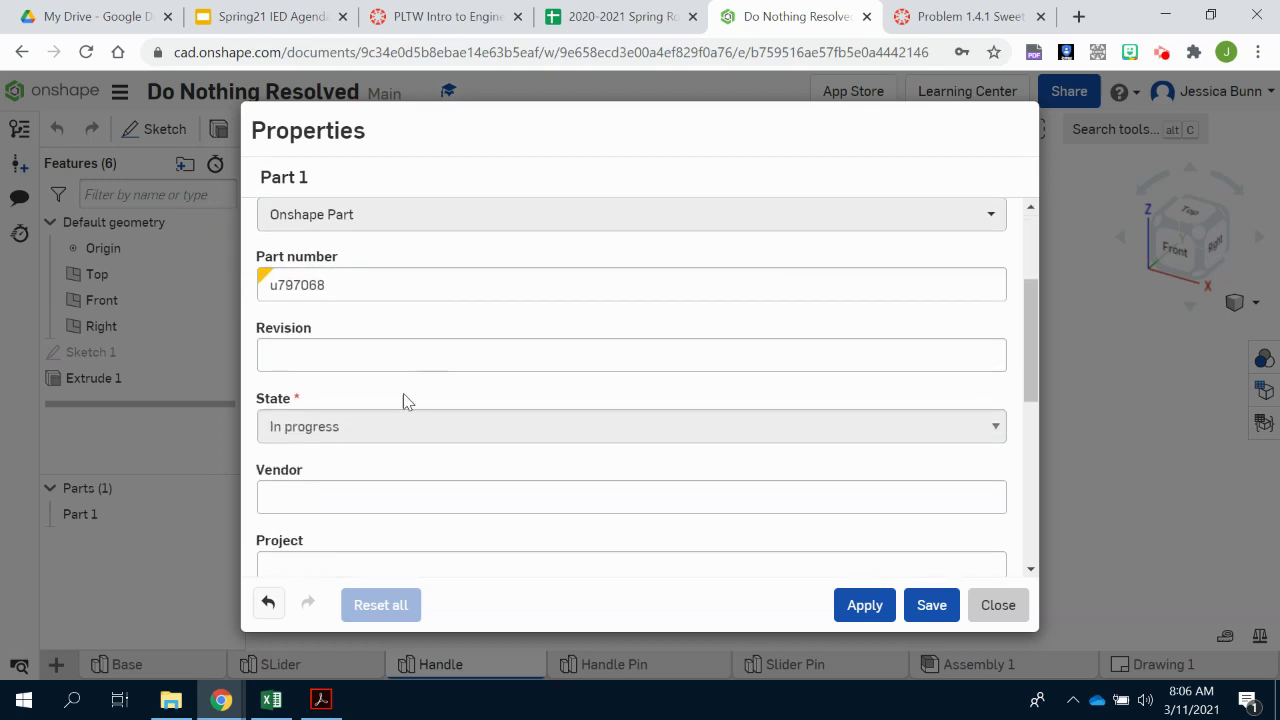
left_click(268, 358)
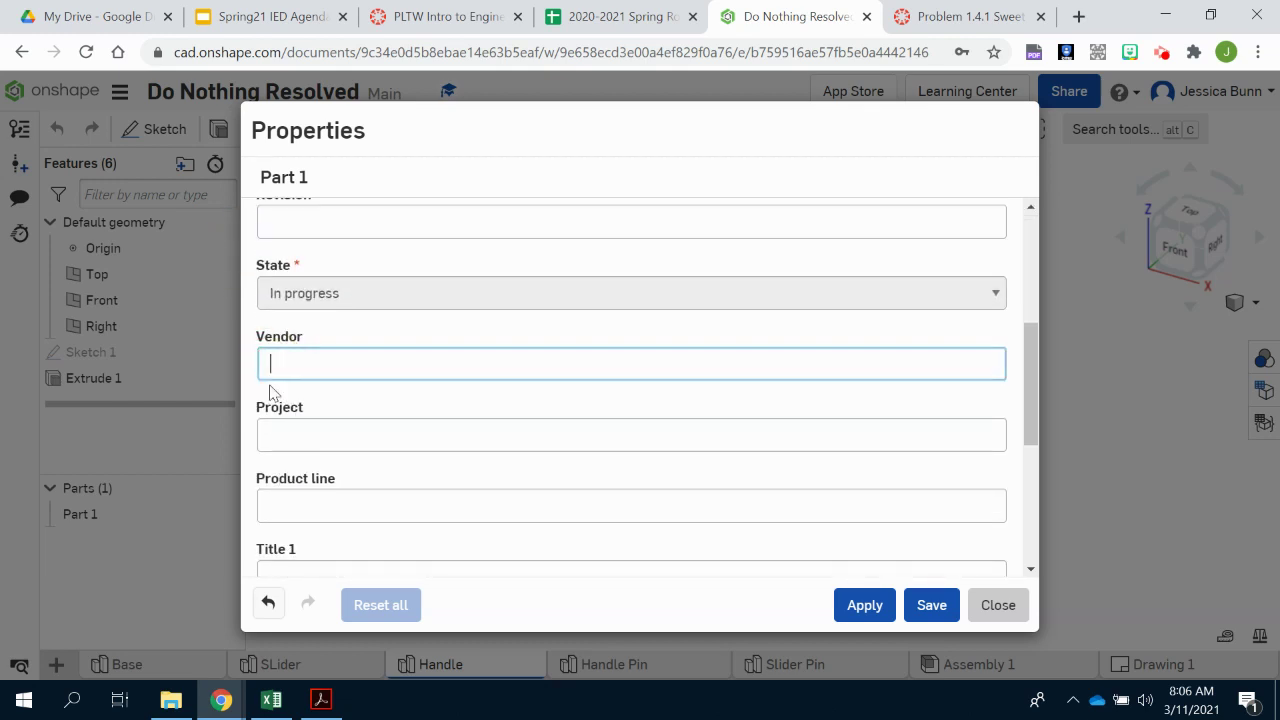
scroll(302, 448, "down", 1)
left_click(304, 447)
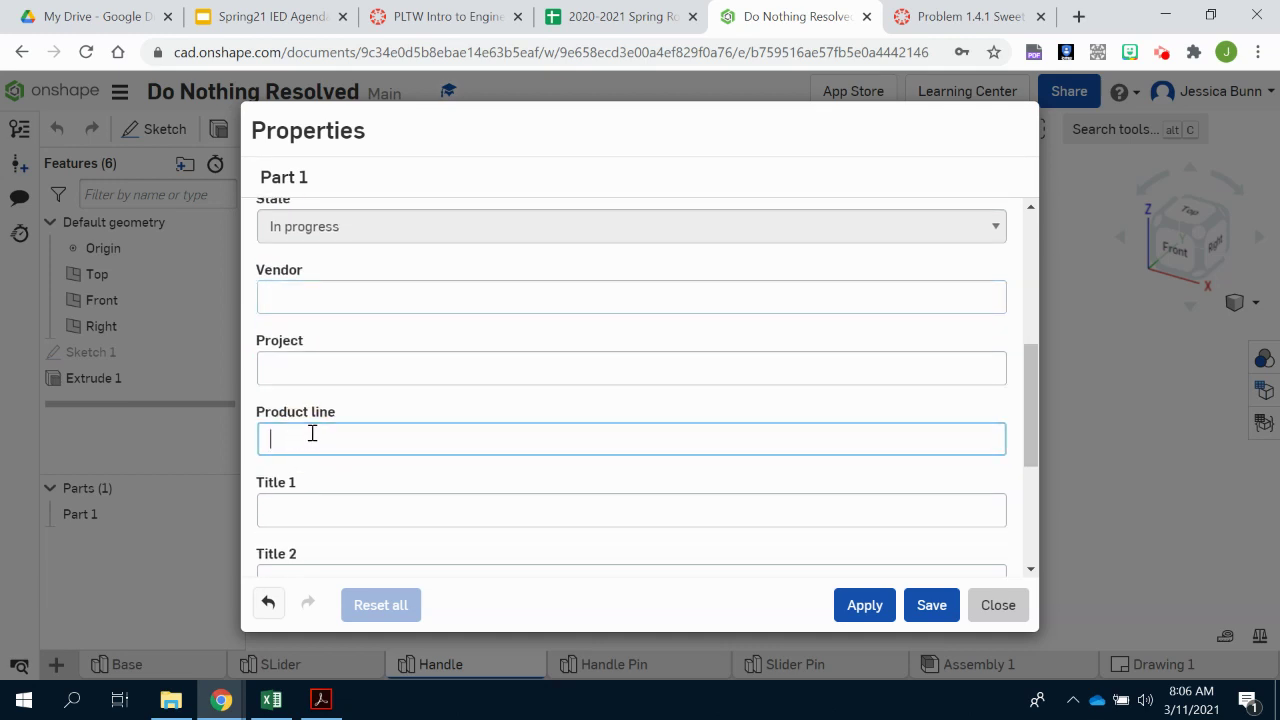
scroll(313, 433, "down", 1)
scroll(314, 431, "down", 5)
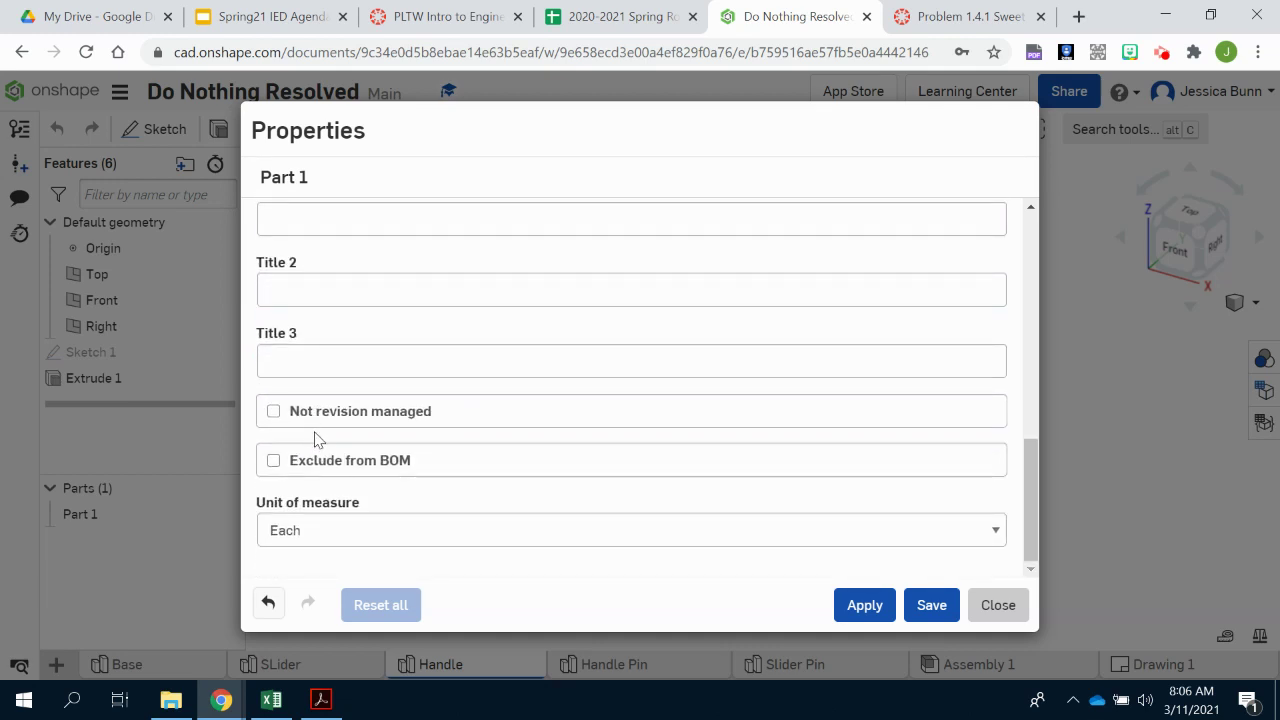
scroll(314, 438, "up", 1)
scroll(314, 441, "up", 6)
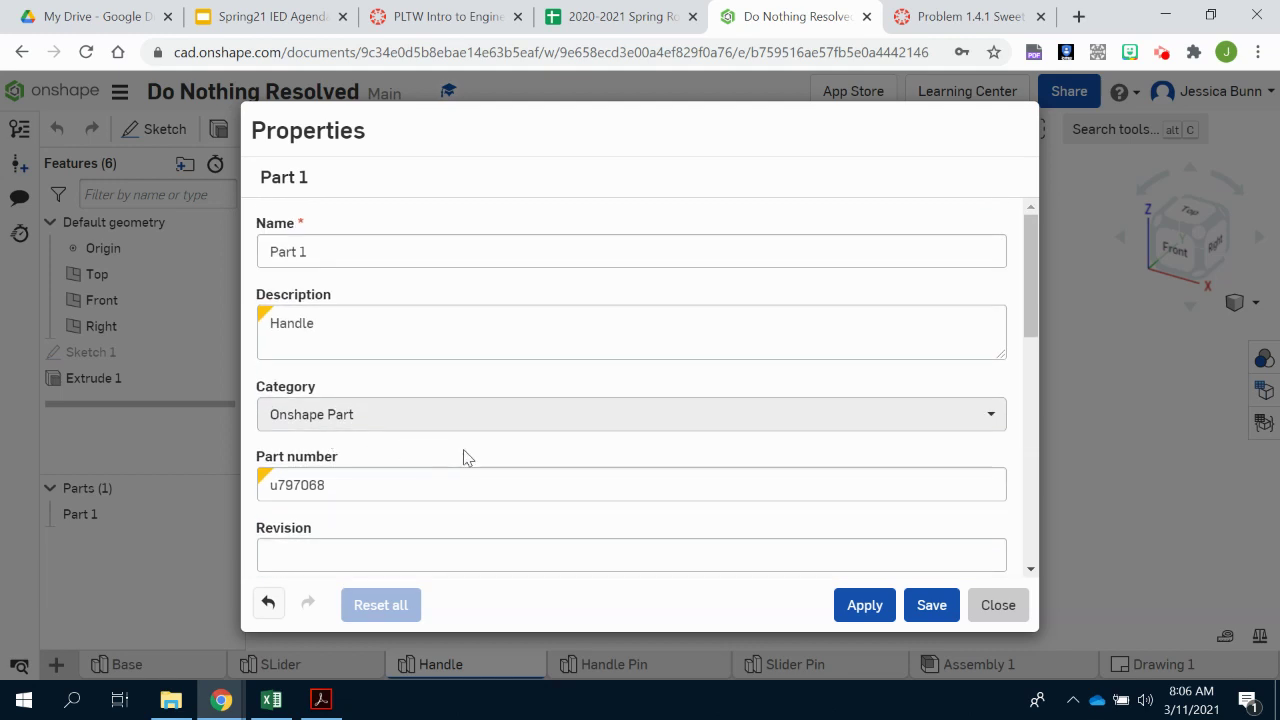
scroll(540, 269, "down", 5)
scroll(490, 300, "up", 5)
Apply the new part number and Handle description and close the properties.
left_click_drag(352, 485, 273, 485)
left_click_drag(328, 325, 271, 331)
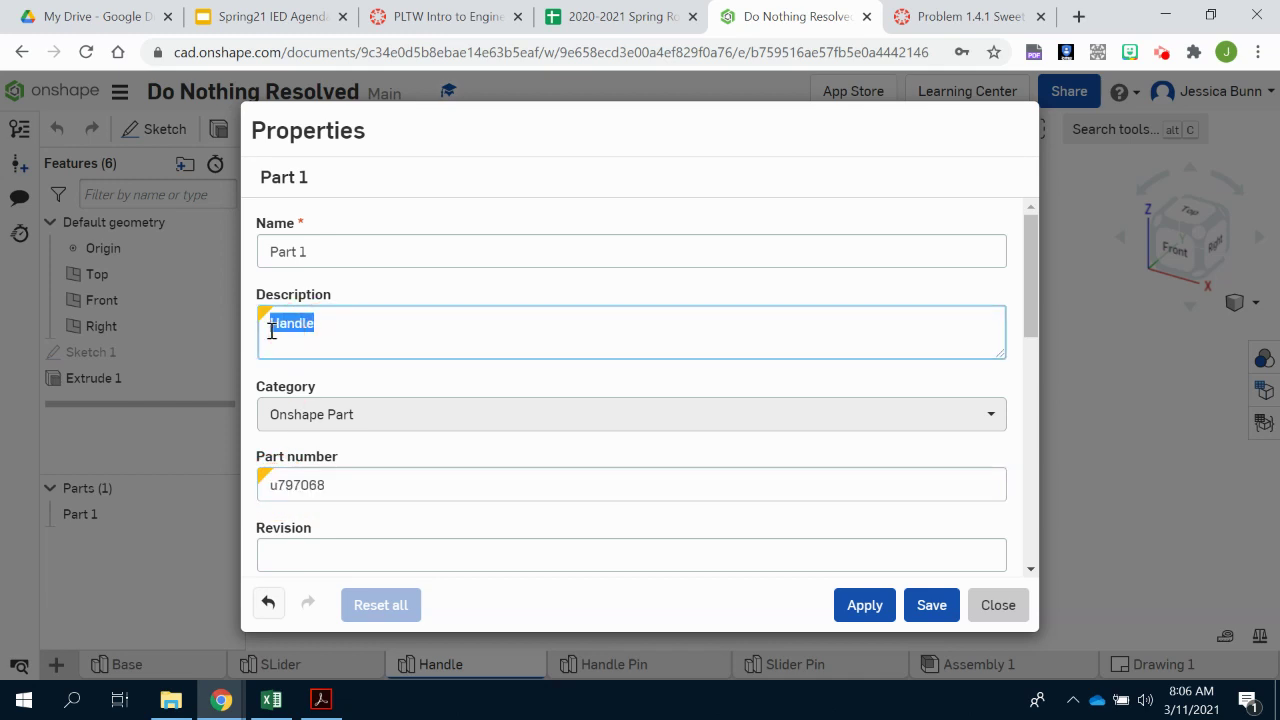
left_click(857, 604)
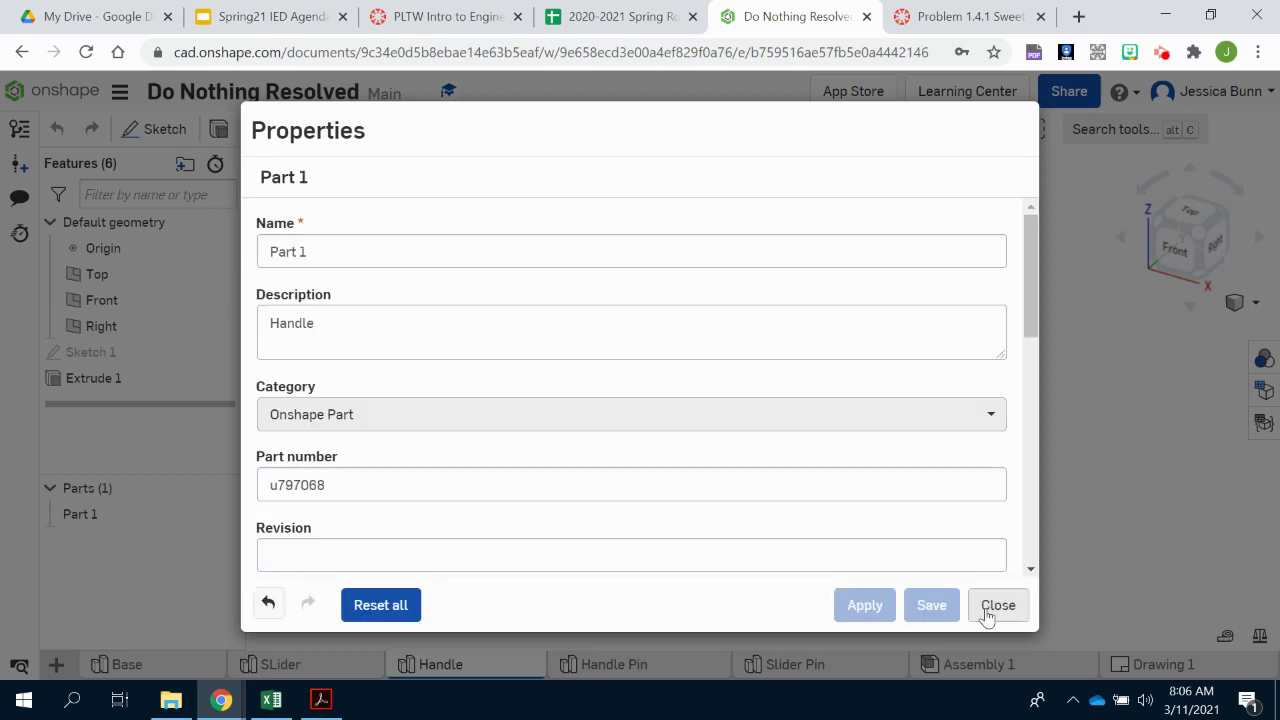
left_click(985, 612)
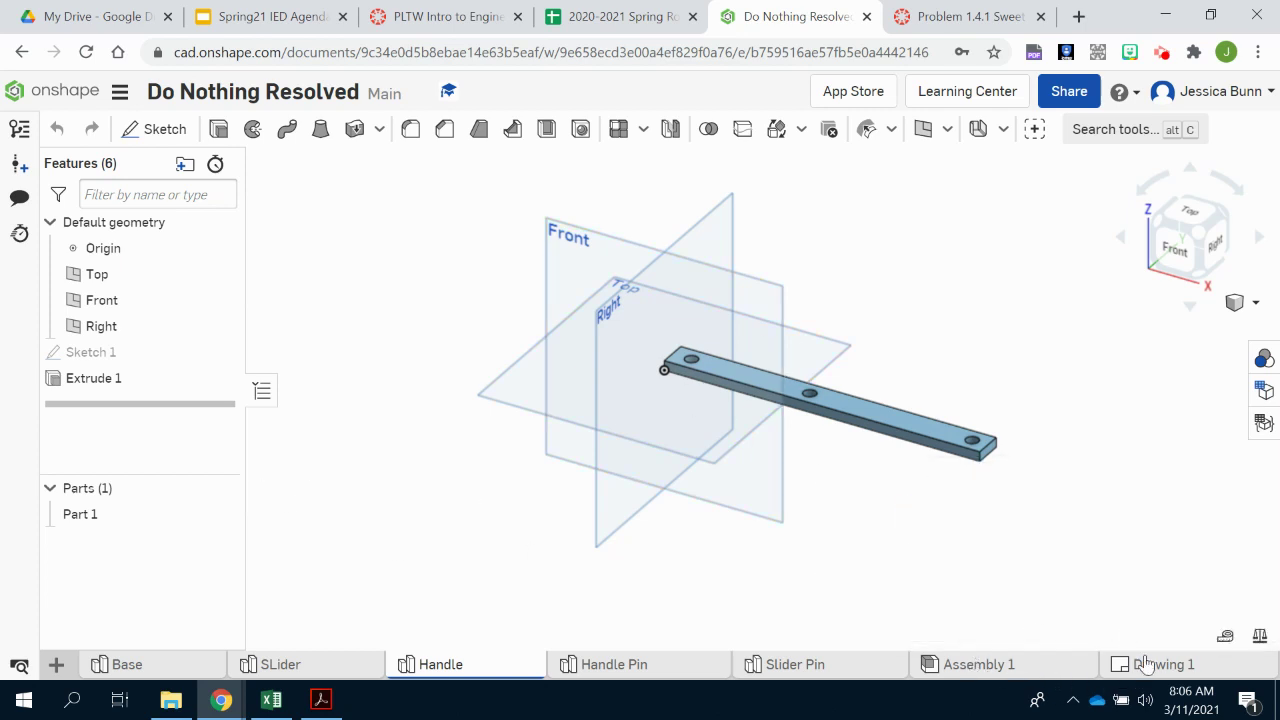
Refresh Drawing 1 so BOM item 3 shows the Handle's part number and description.
mouse_move(1147, 665)
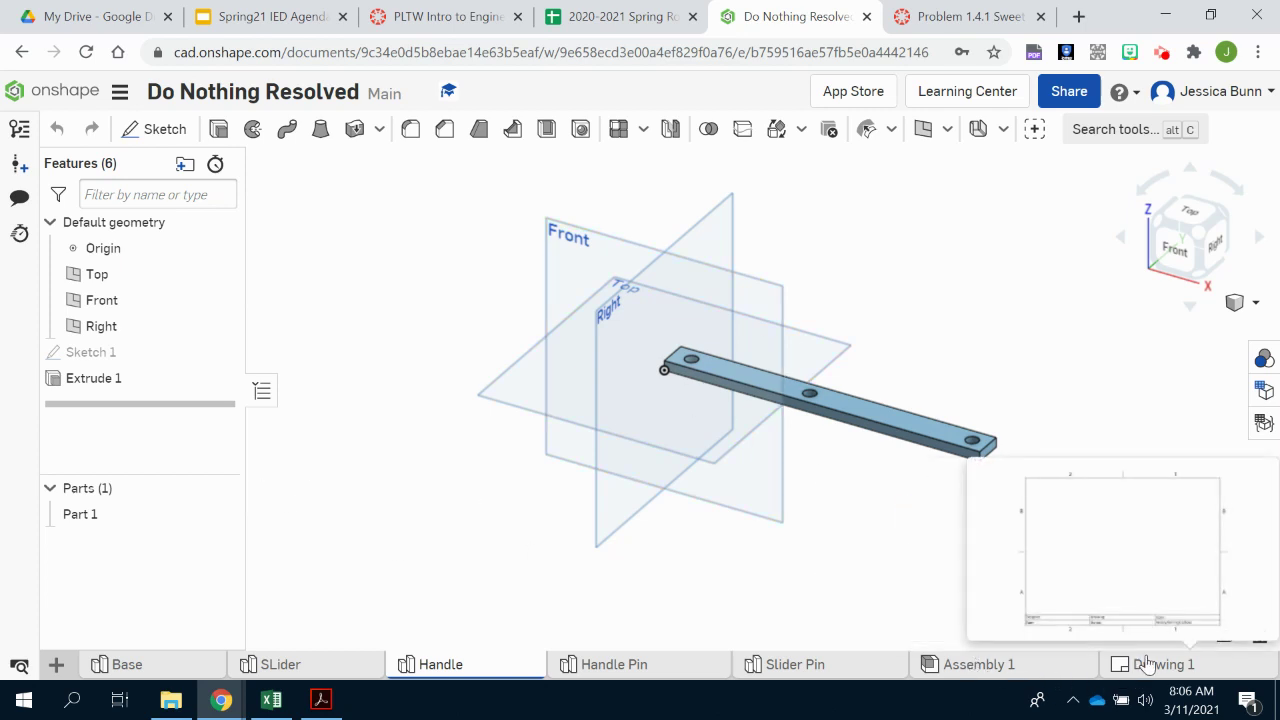
left_click(1147, 665)
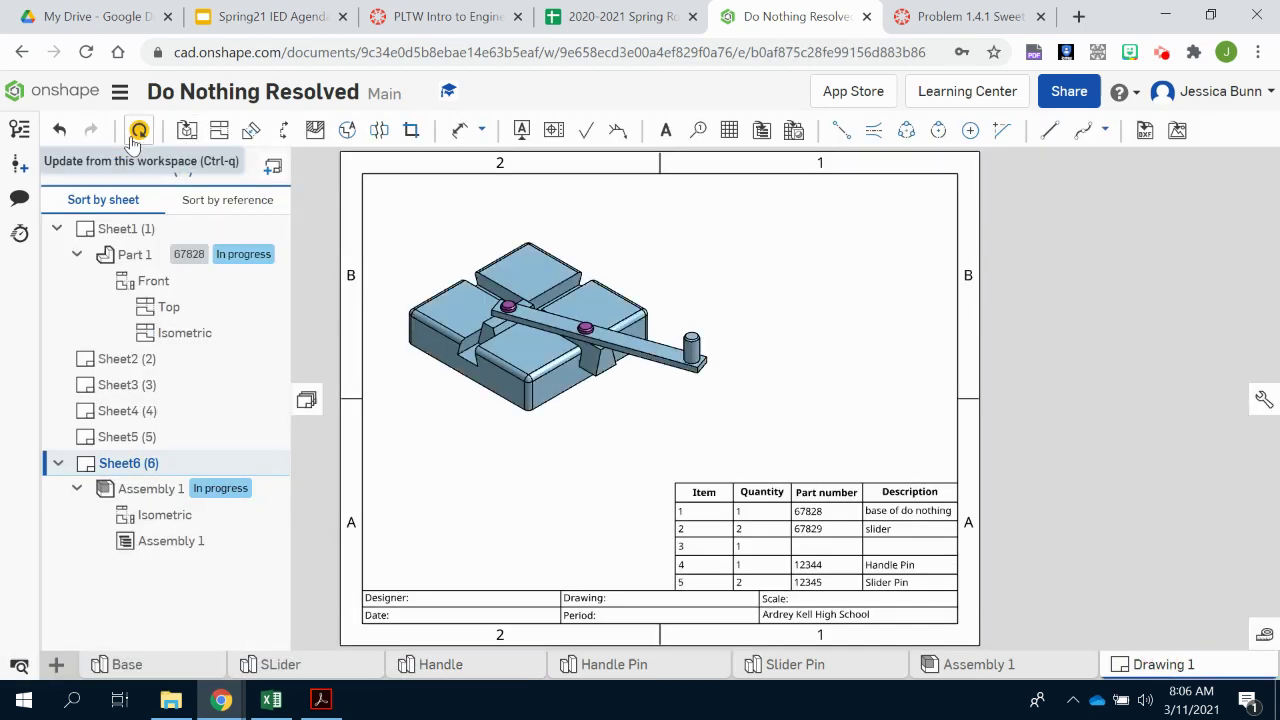
left_click(134, 138)
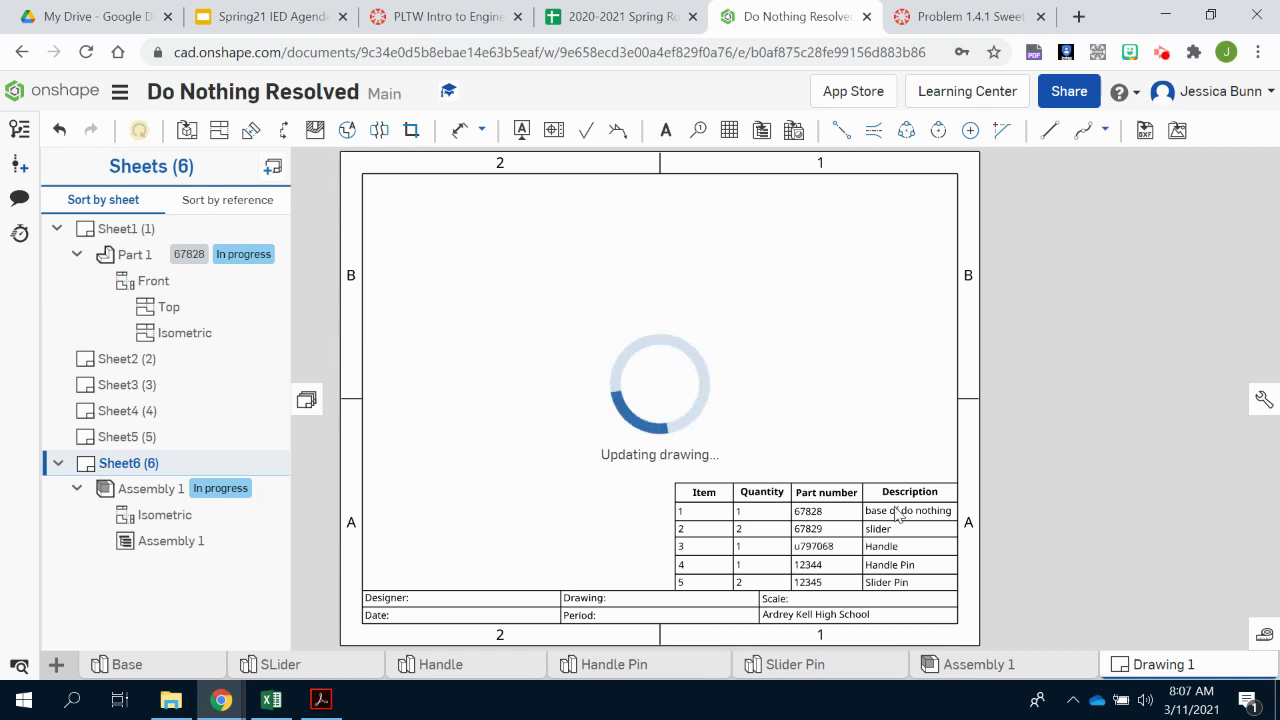
left_click(676, 555)
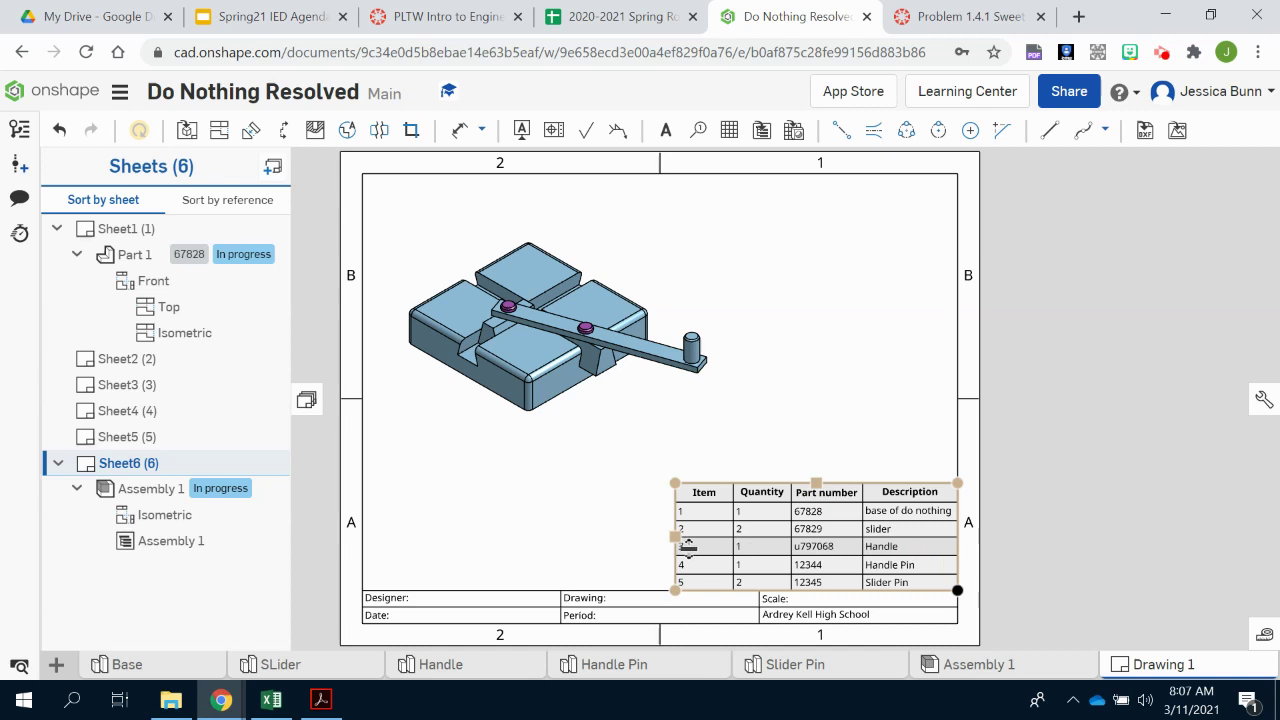
left_click(953, 402)
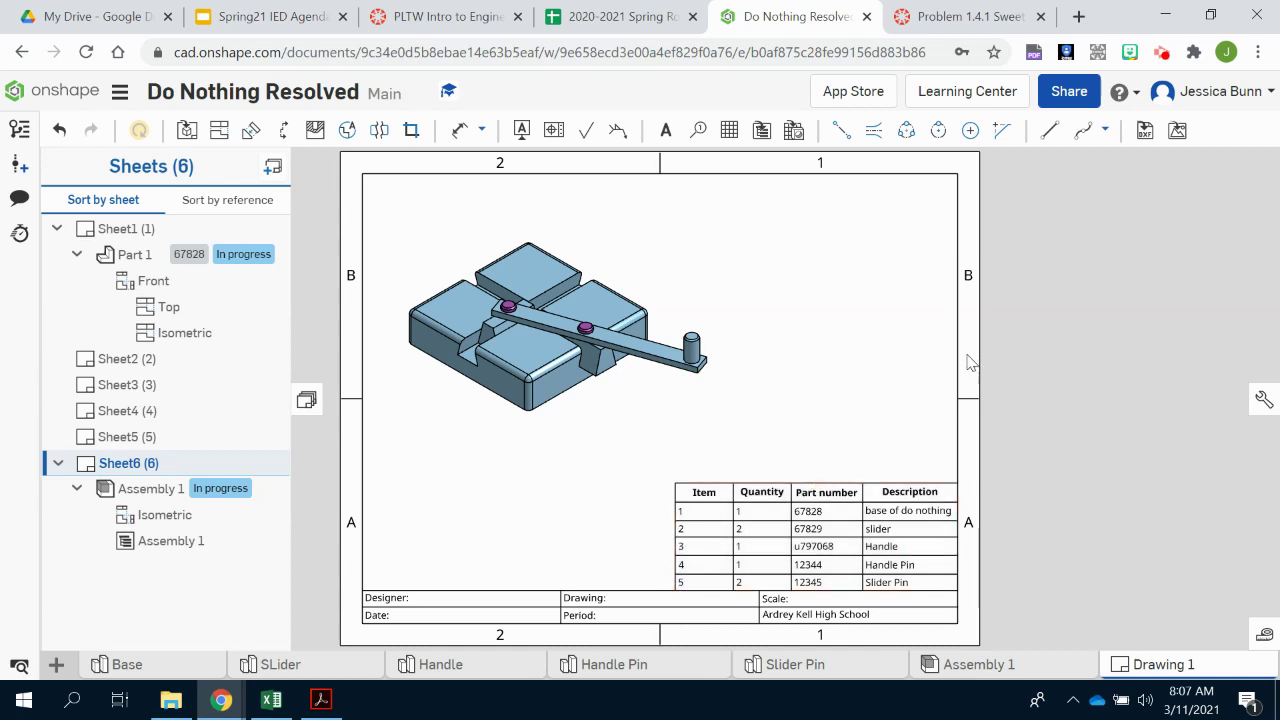
Start a callout and set its text to Table: Item No. only, removing Part Number.
left_click(699, 131)
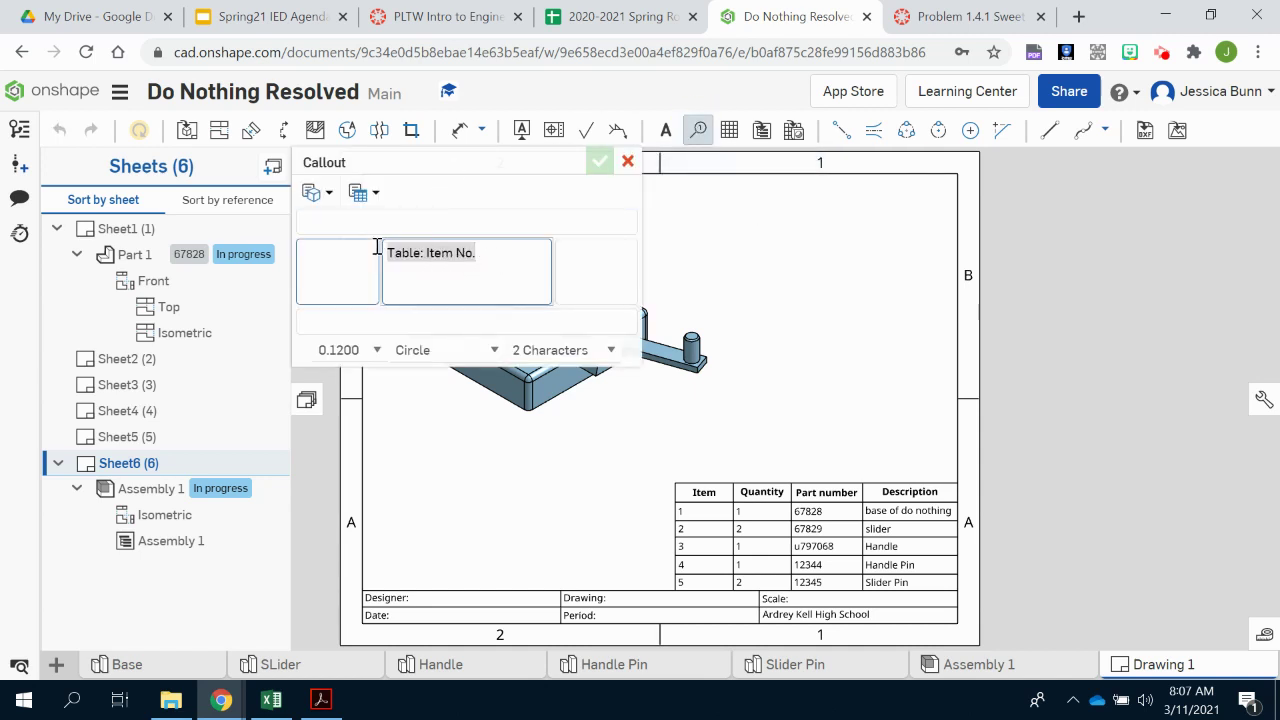
left_click_drag(466, 160, 285, 137)
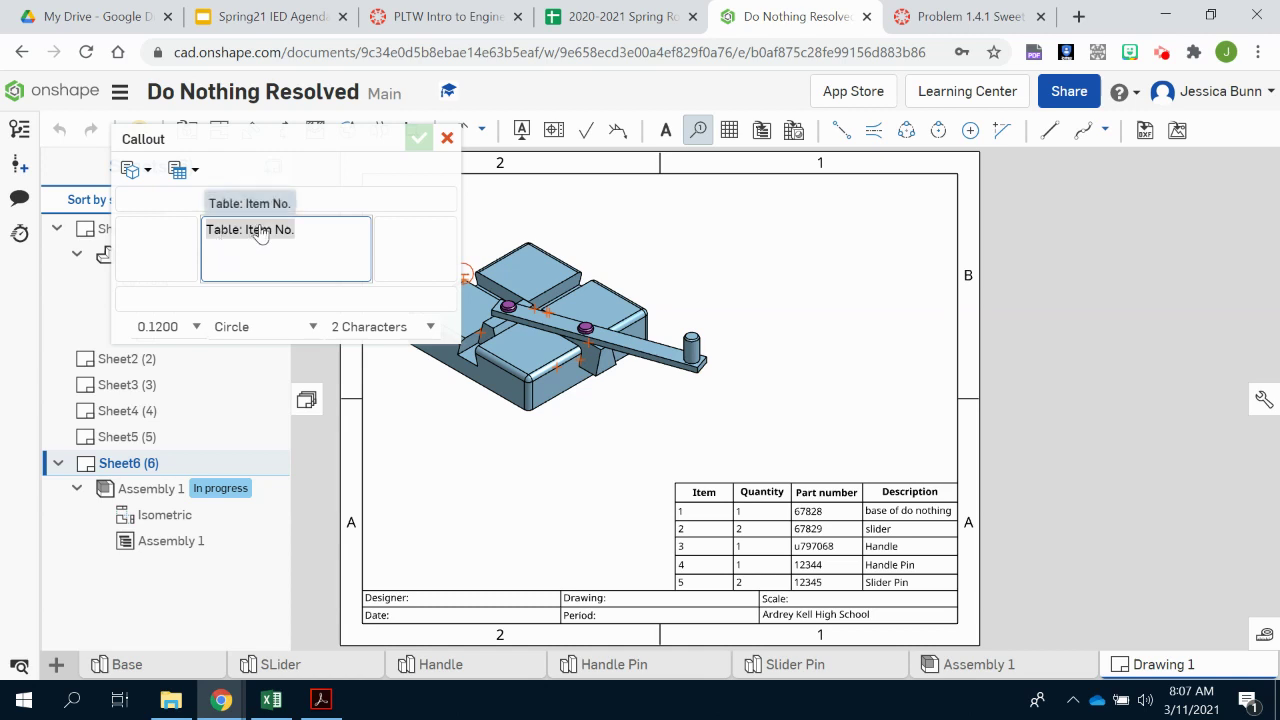
left_click(176, 171)
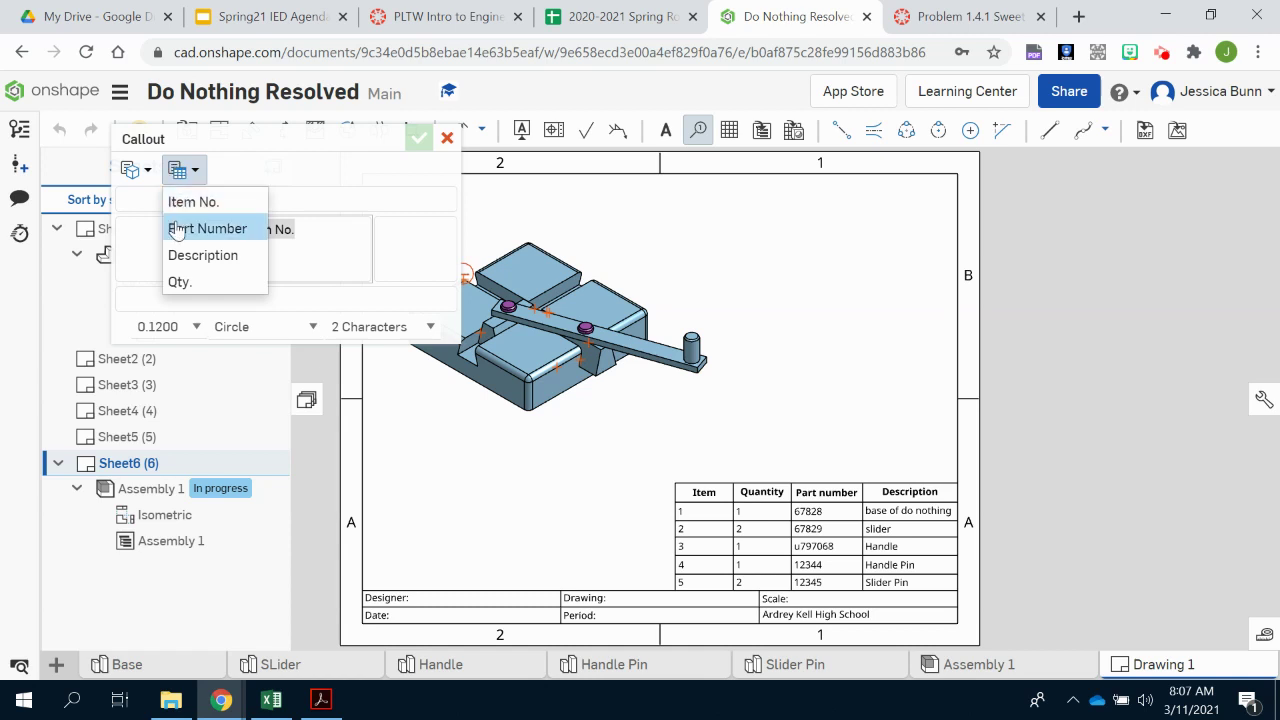
left_click(178, 229)
left_click(270, 276)
left_click_drag(270, 276, 323, 271)
left_click(317, 237)
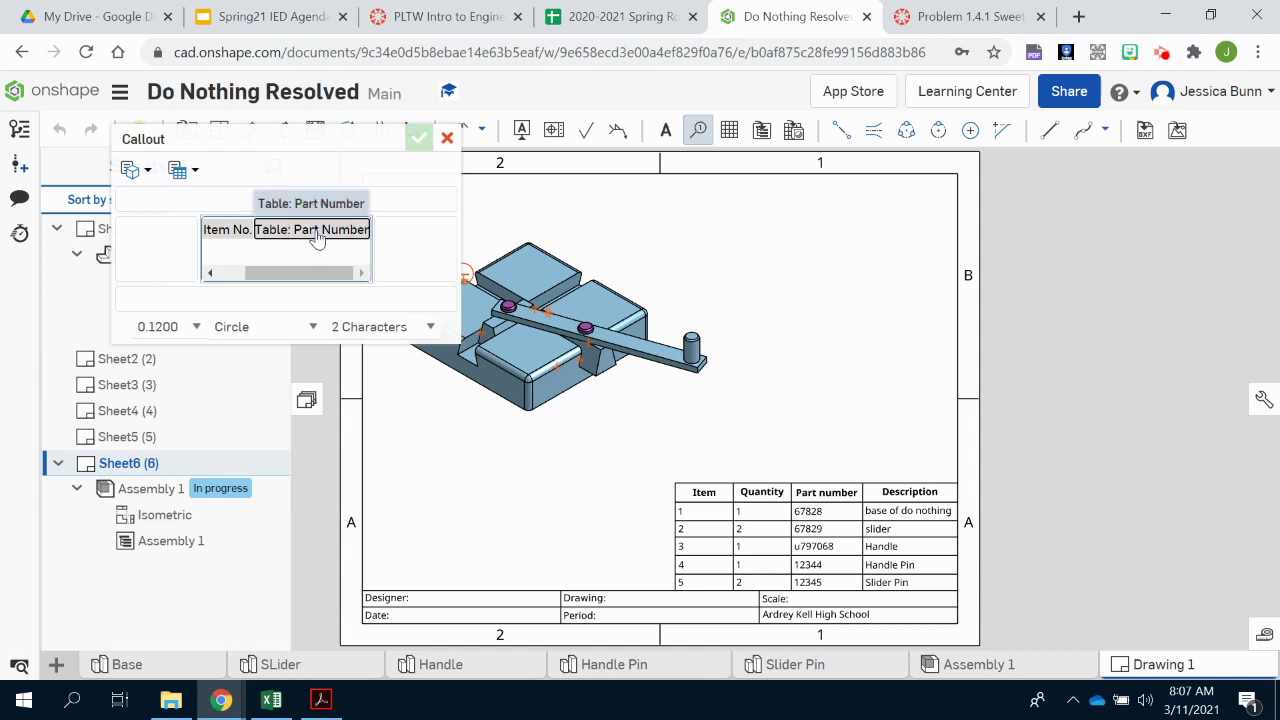
key("BackSpace")
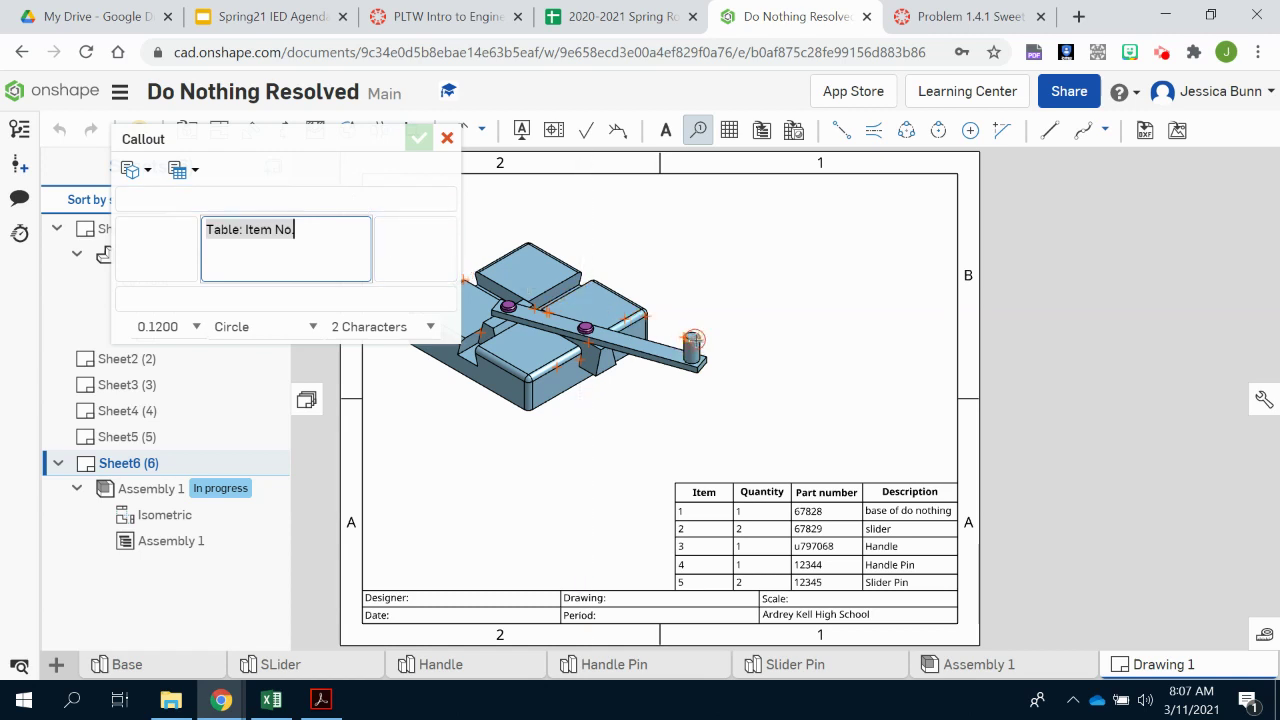
Add balloons 4 on the handle pin, 1 on the base, and 5 on the slider pin.
left_click(695, 339)
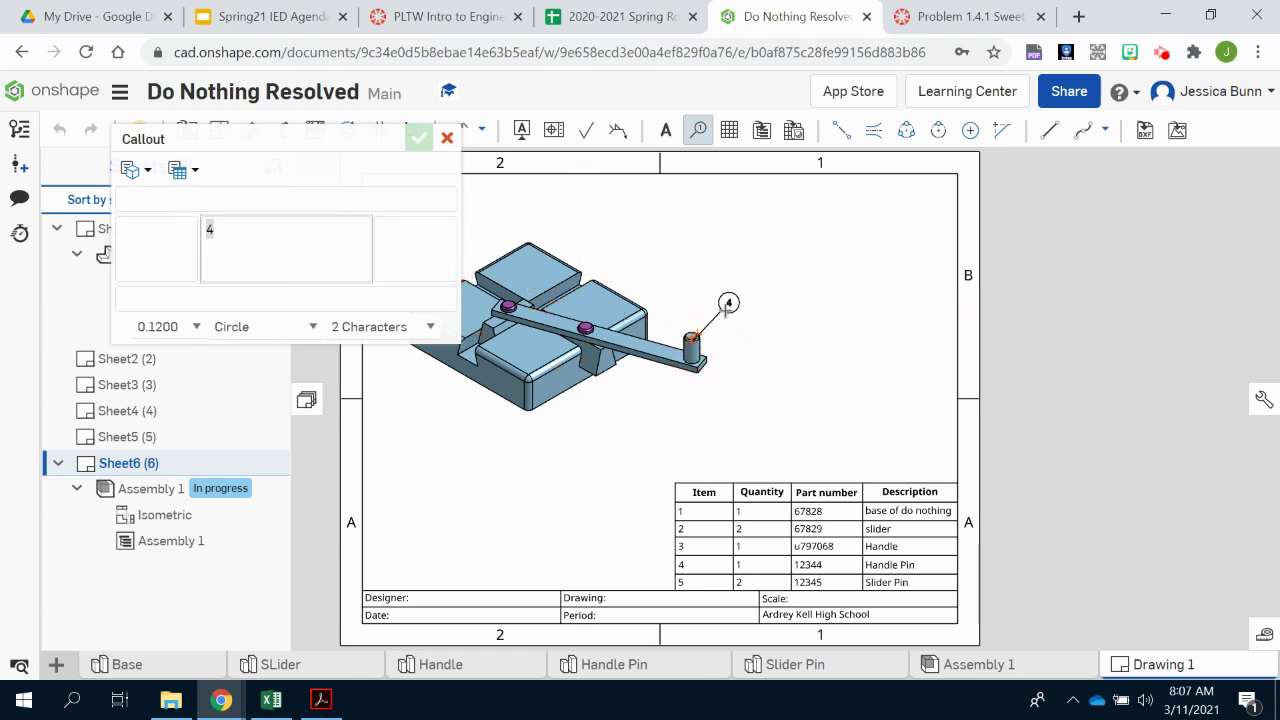
left_click(712, 305)
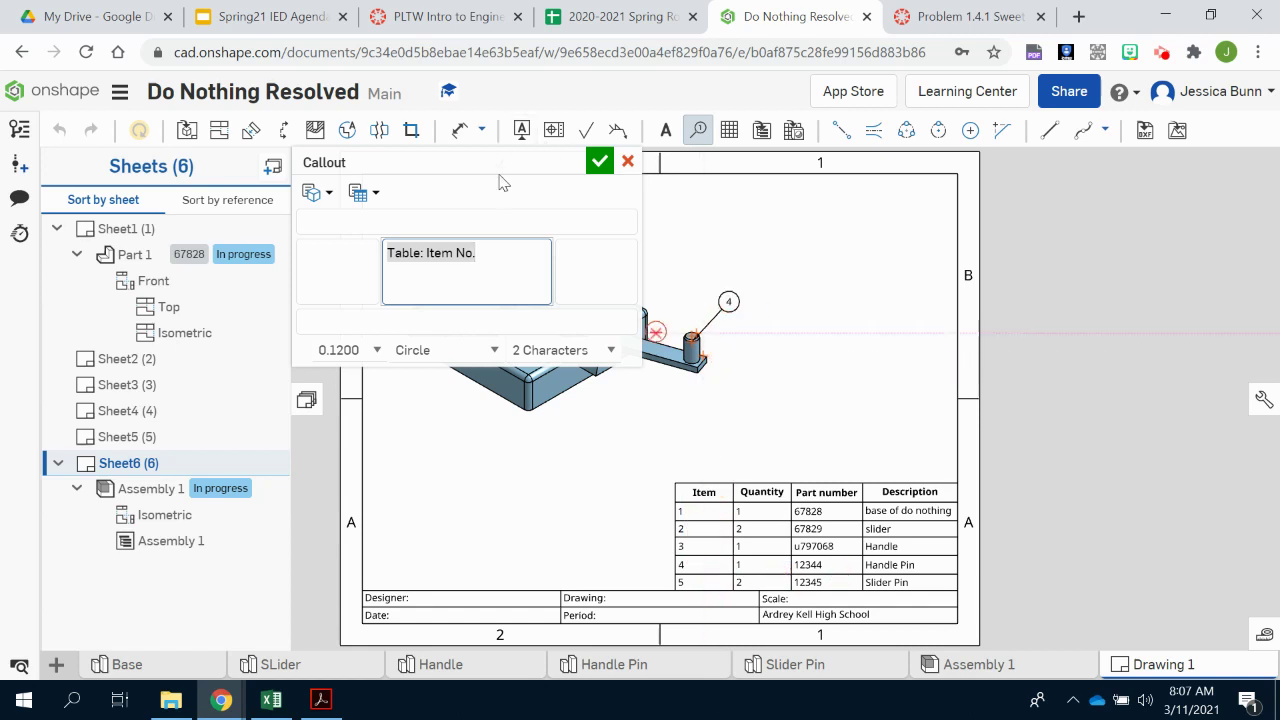
left_click_drag(465, 164, 860, 277)
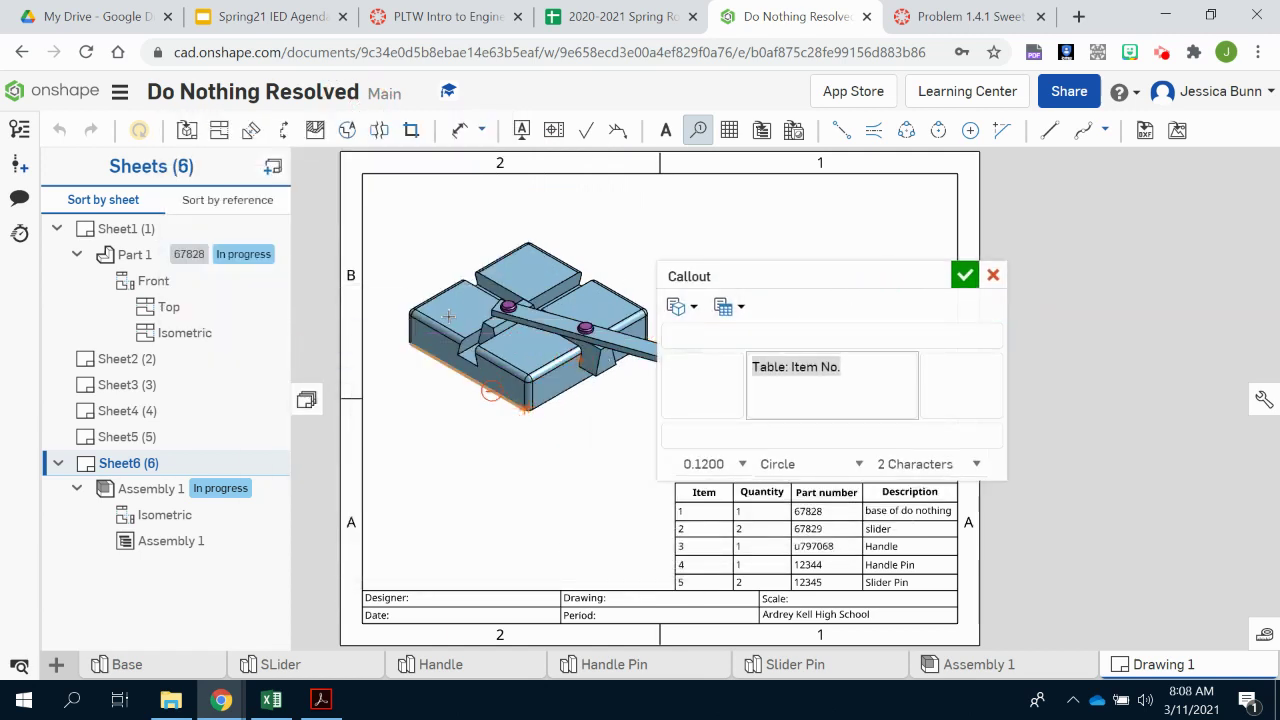
left_click(443, 290)
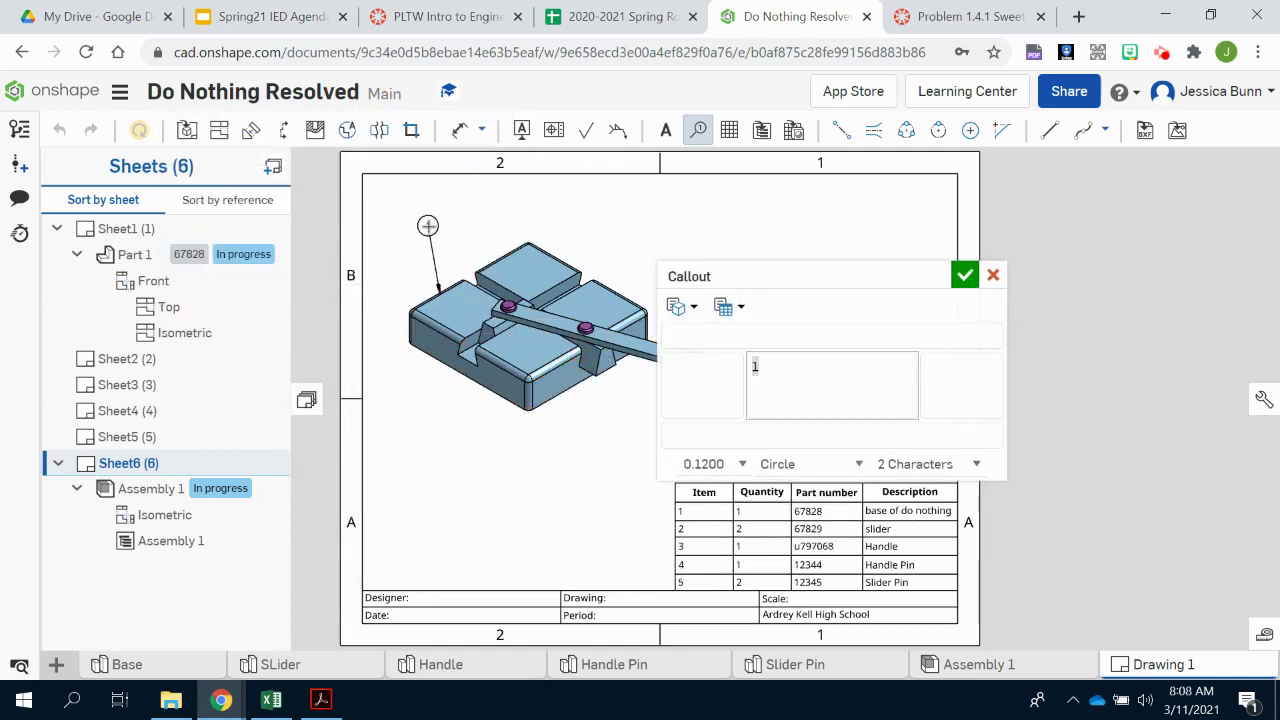
left_click(428, 226)
left_click_drag(486, 171, 273, 396)
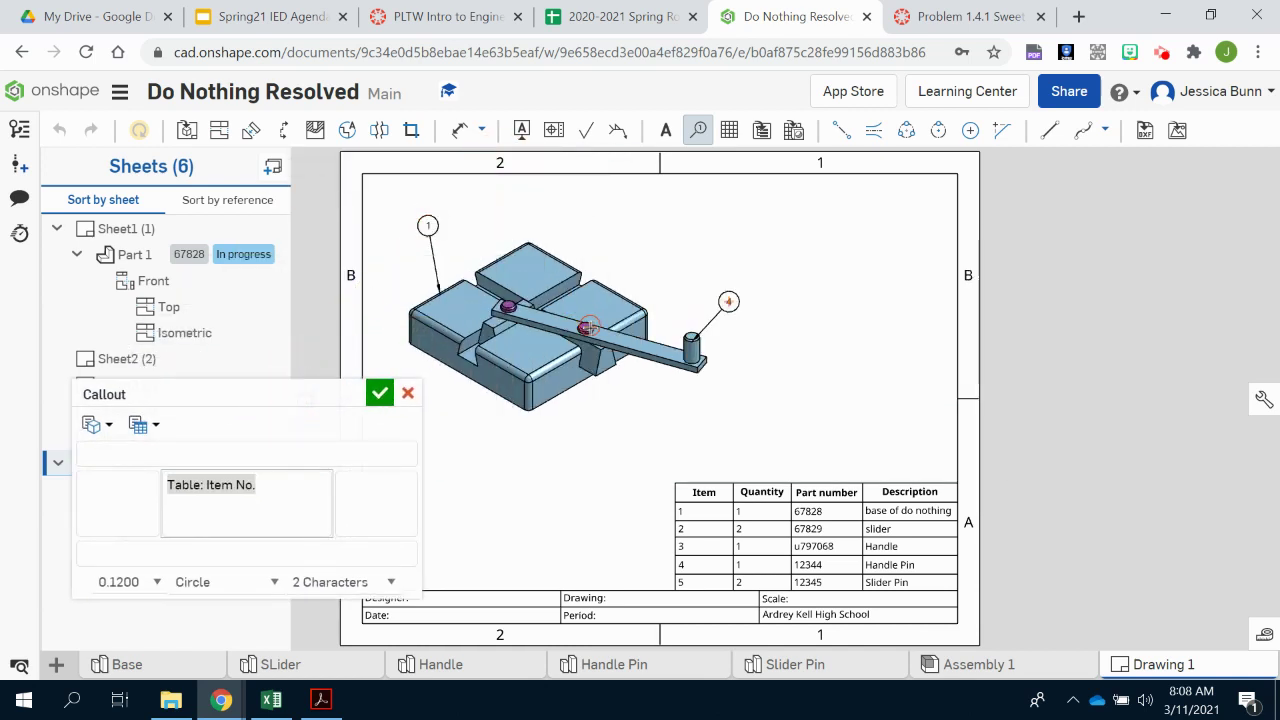
left_click(589, 327)
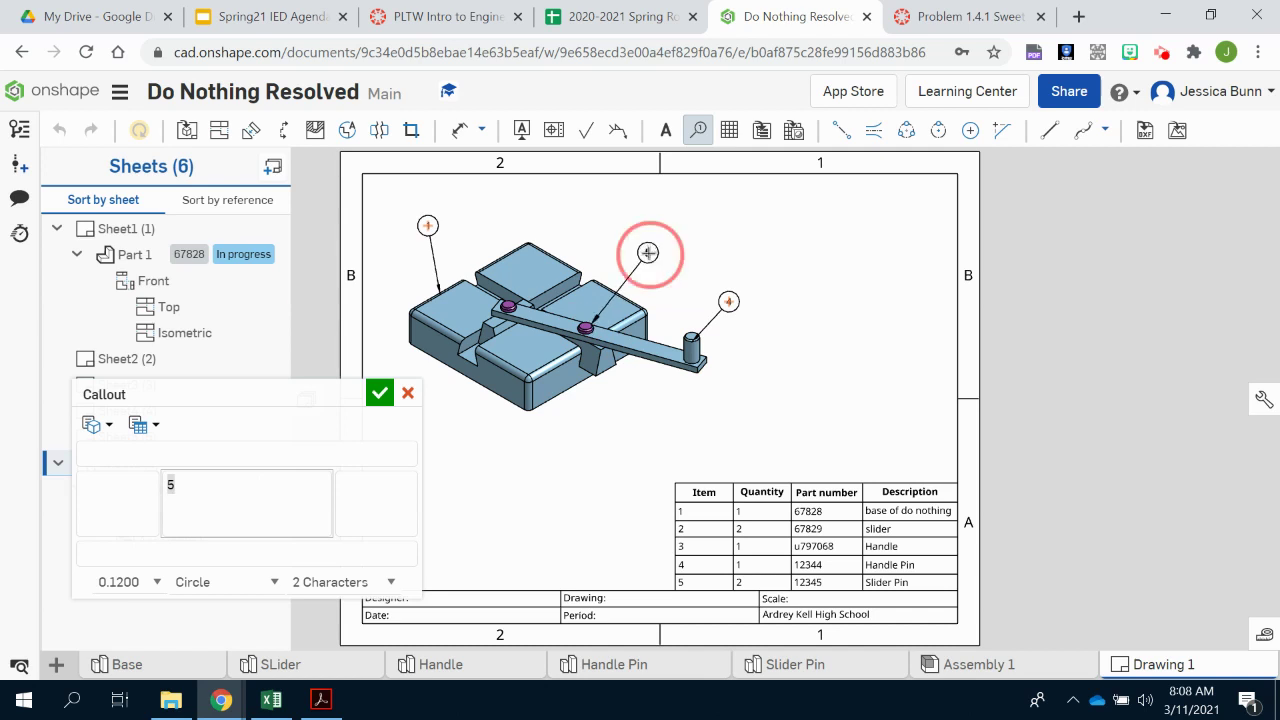
left_click(648, 252)
Add balloon 2 on the slider and balloon 3 on the Handle, then finish the callouts.
mouse_move(535, 168)
left_mouse_down()
mouse_move(400, 110)
mouse_move(589, 338)
mouse_move(420, 482)
left_mouse_up()
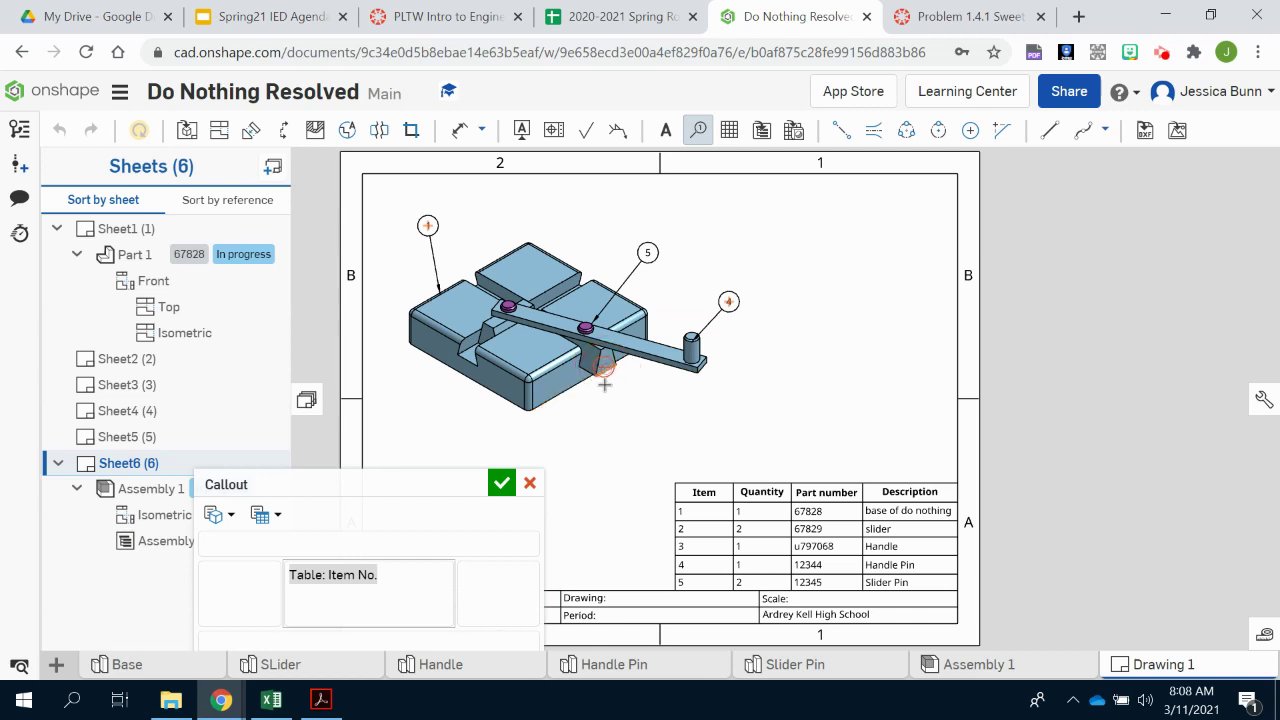
left_click(603, 441)
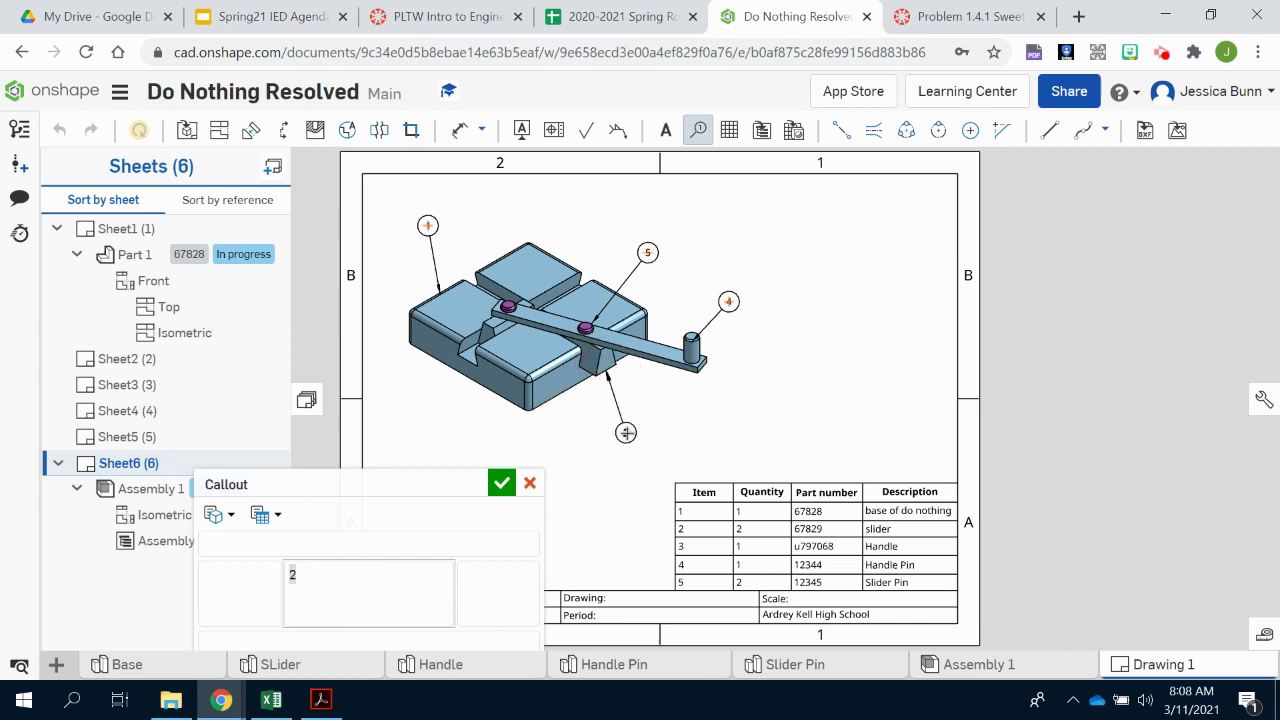
left_click(626, 432)
left_click_drag(545, 161, 287, 393)
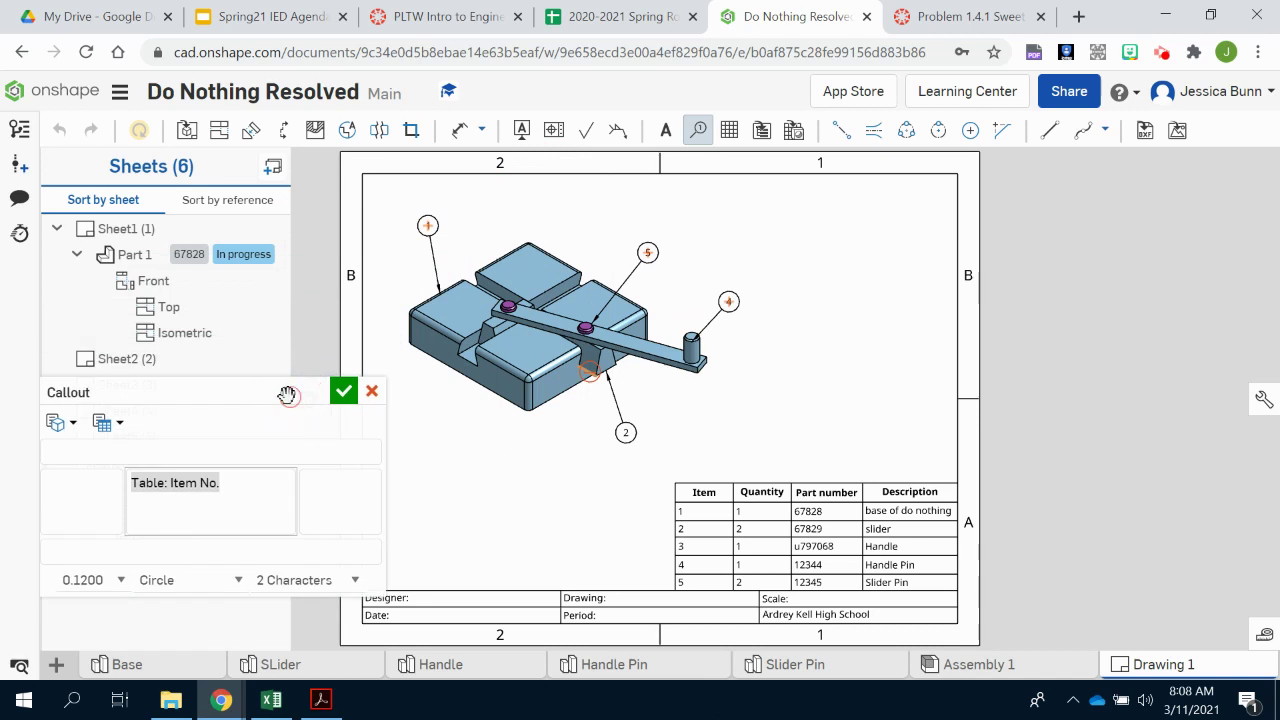
left_click(697, 370)
left_click(729, 391)
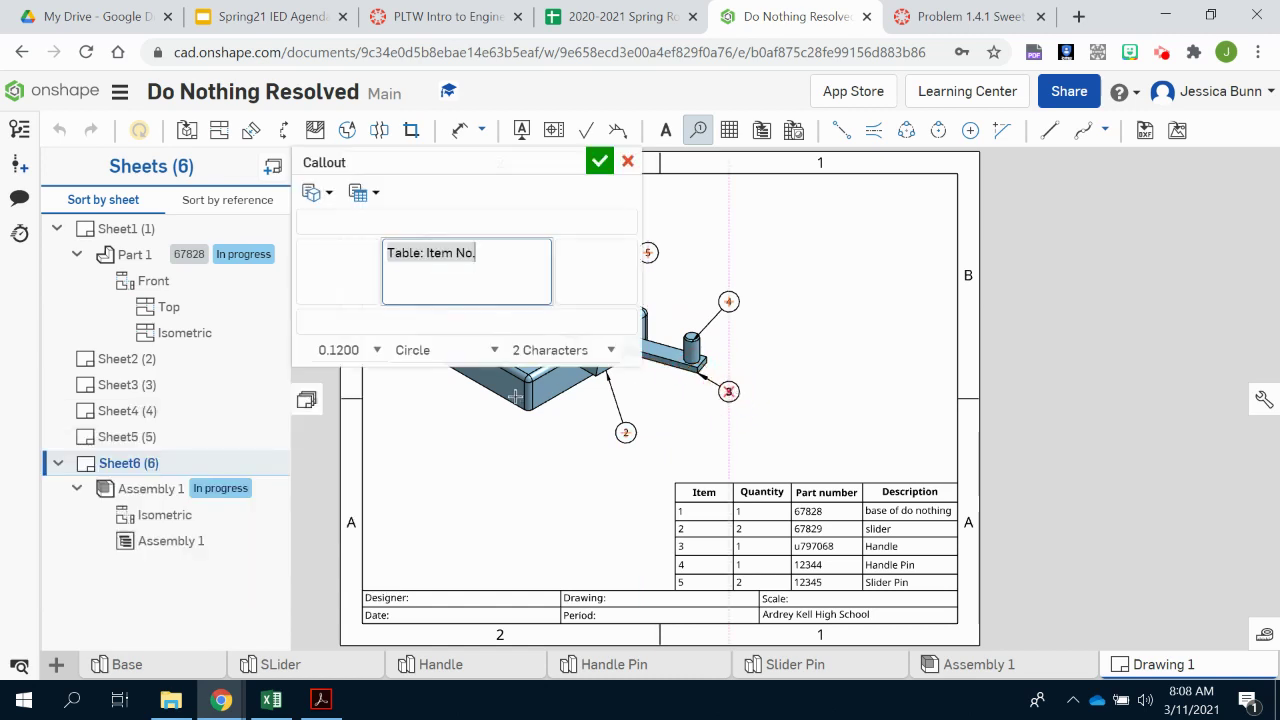
left_click(603, 165)
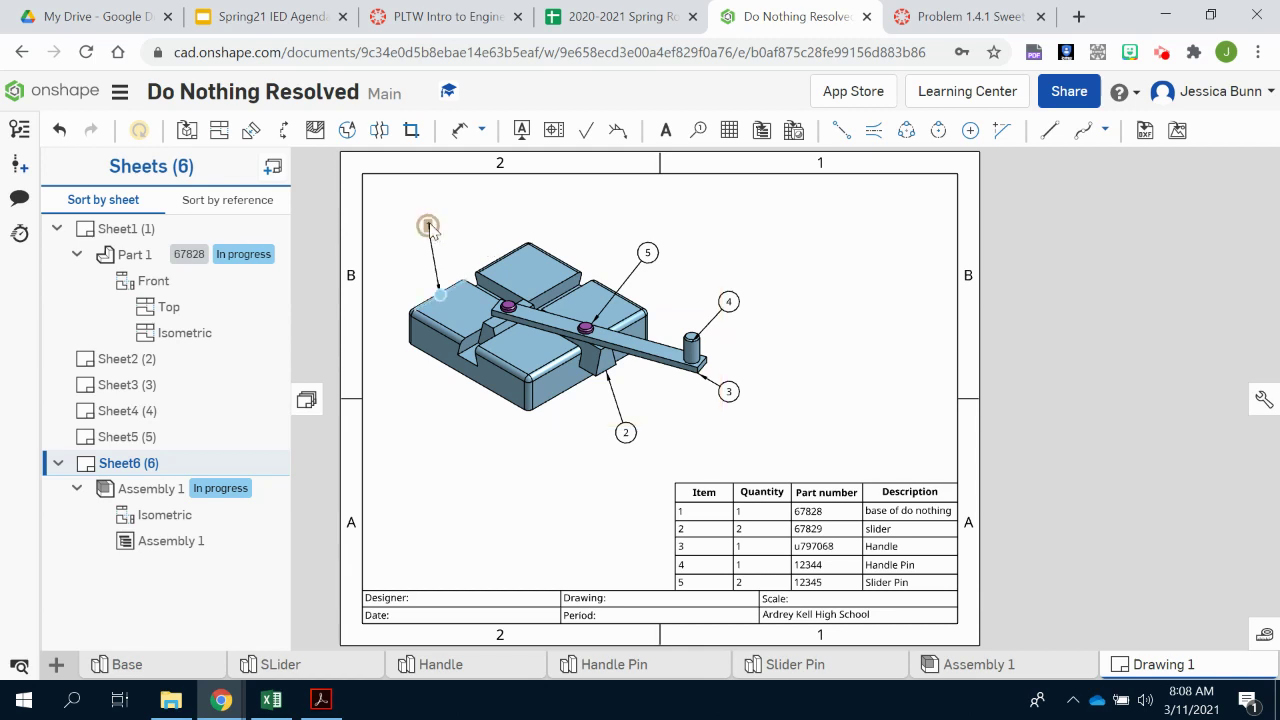
left_click(911, 505)
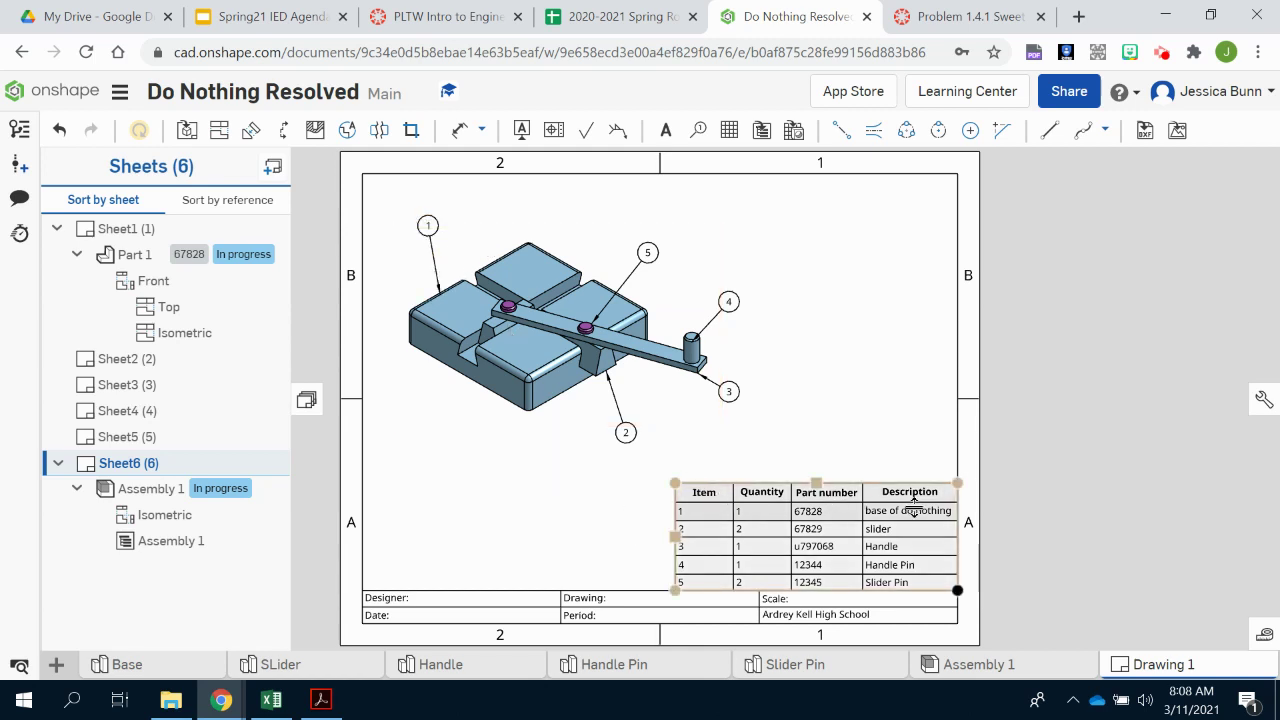
left_click(773, 466)
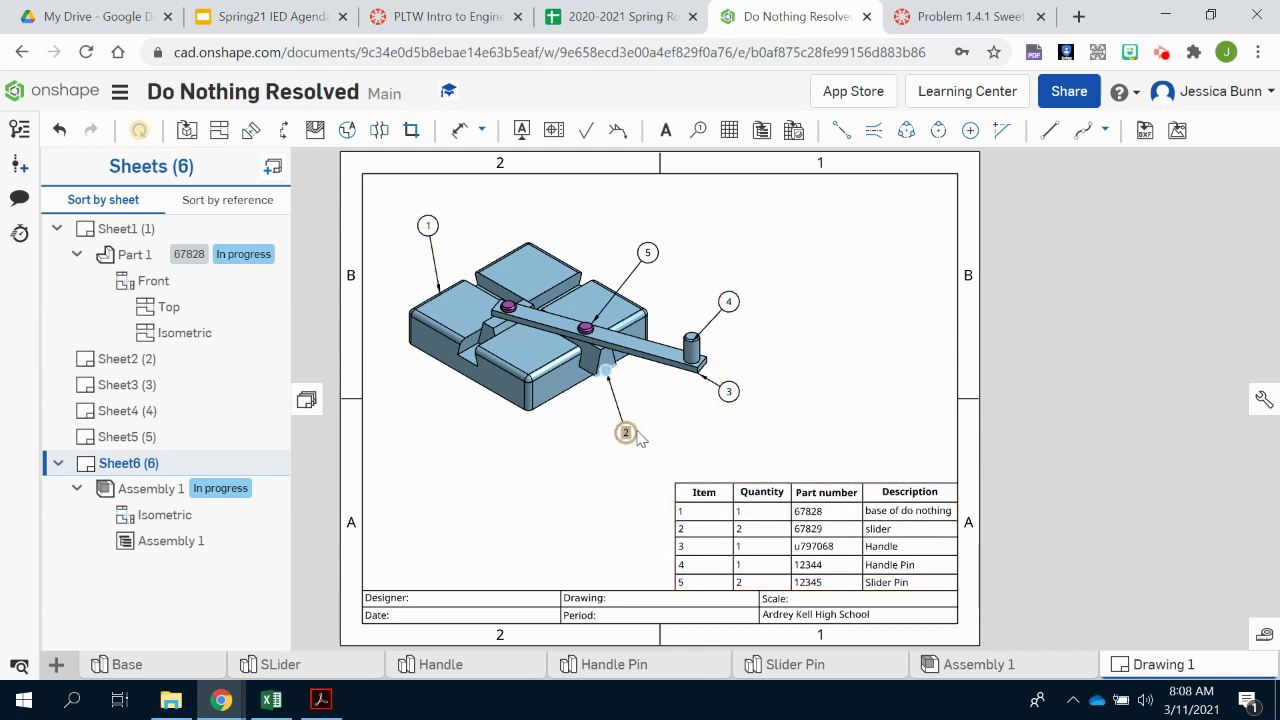
left_click(617, 405)
left_click(695, 545)
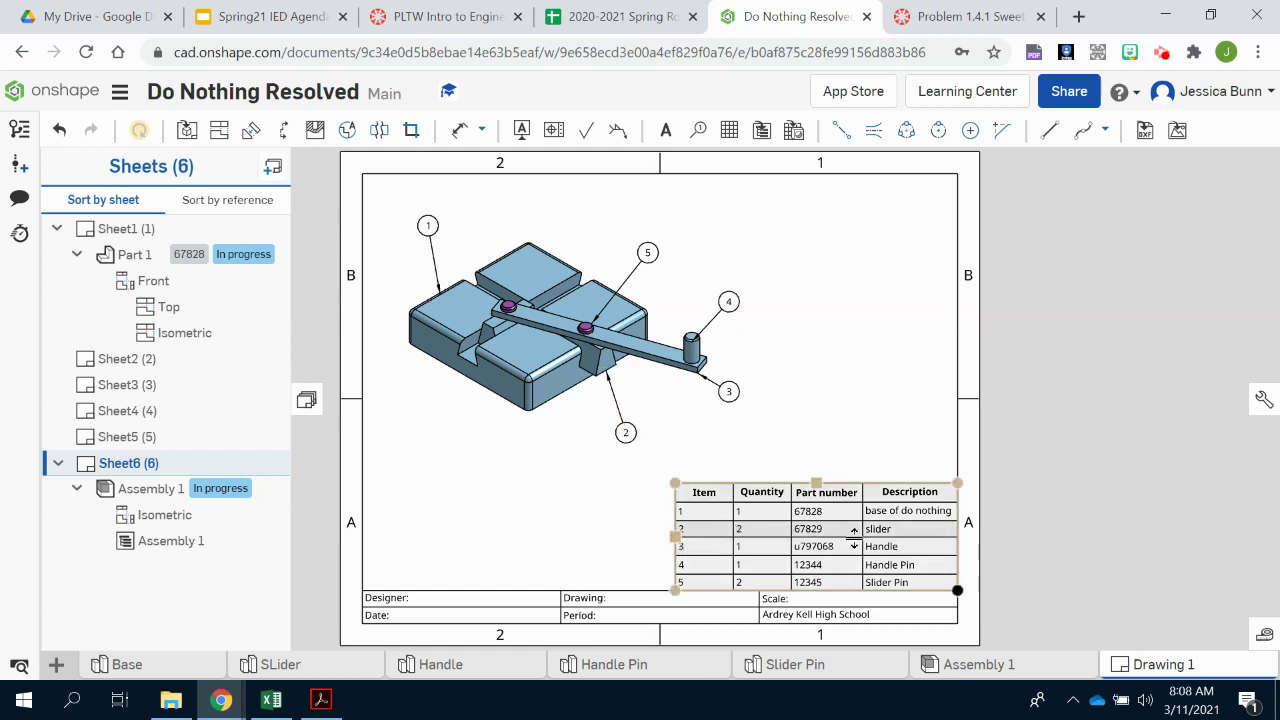
left_click(765, 425)
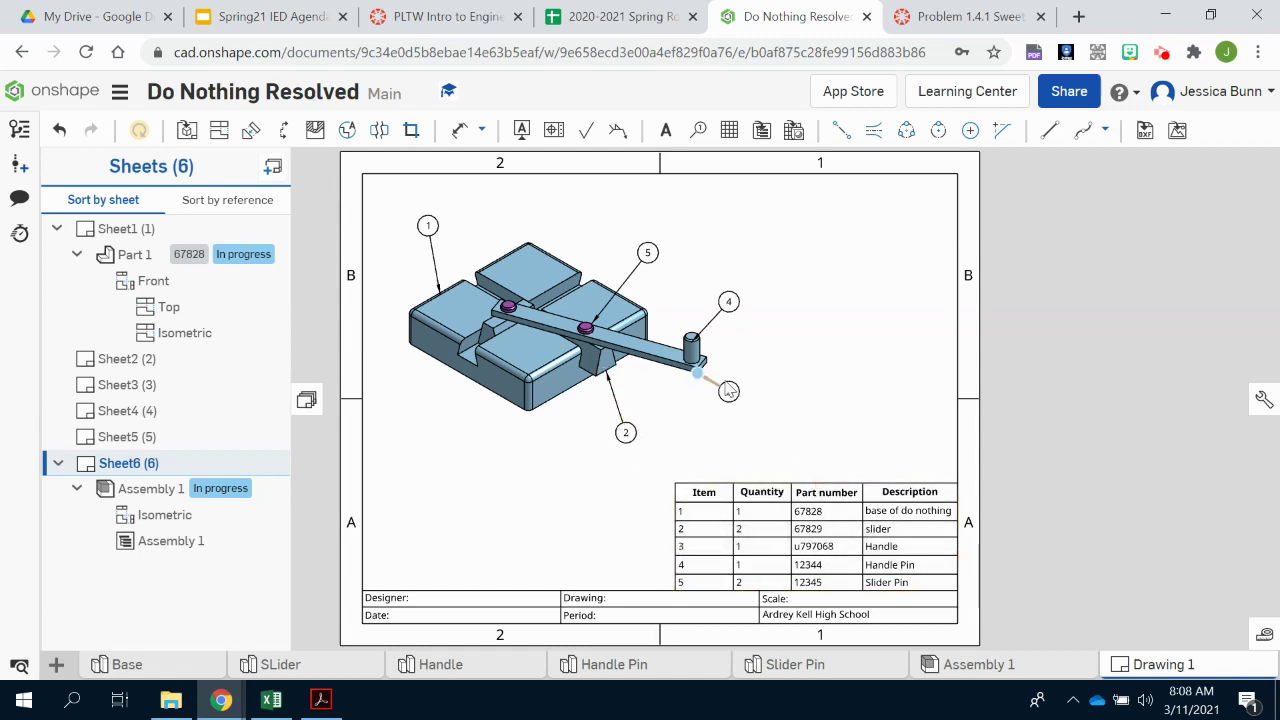
left_click(690, 541)
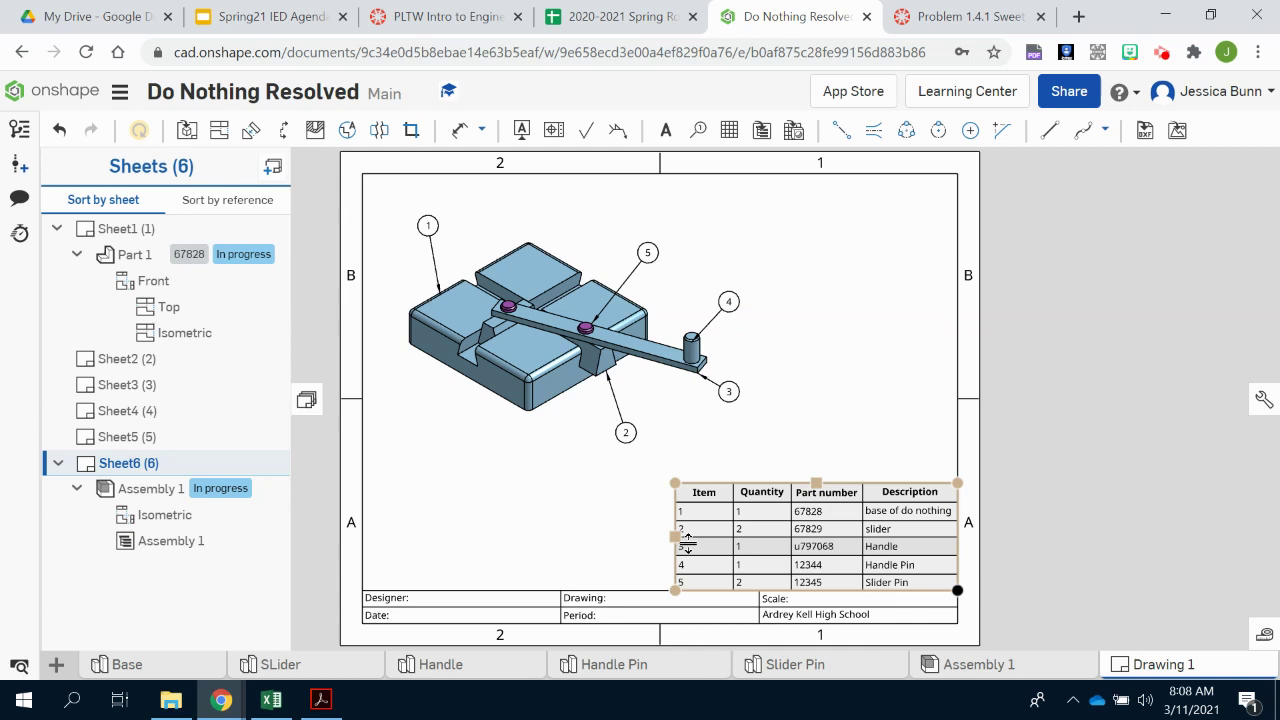
left_click(740, 329)
left_click(776, 511)
left_click(720, 450)
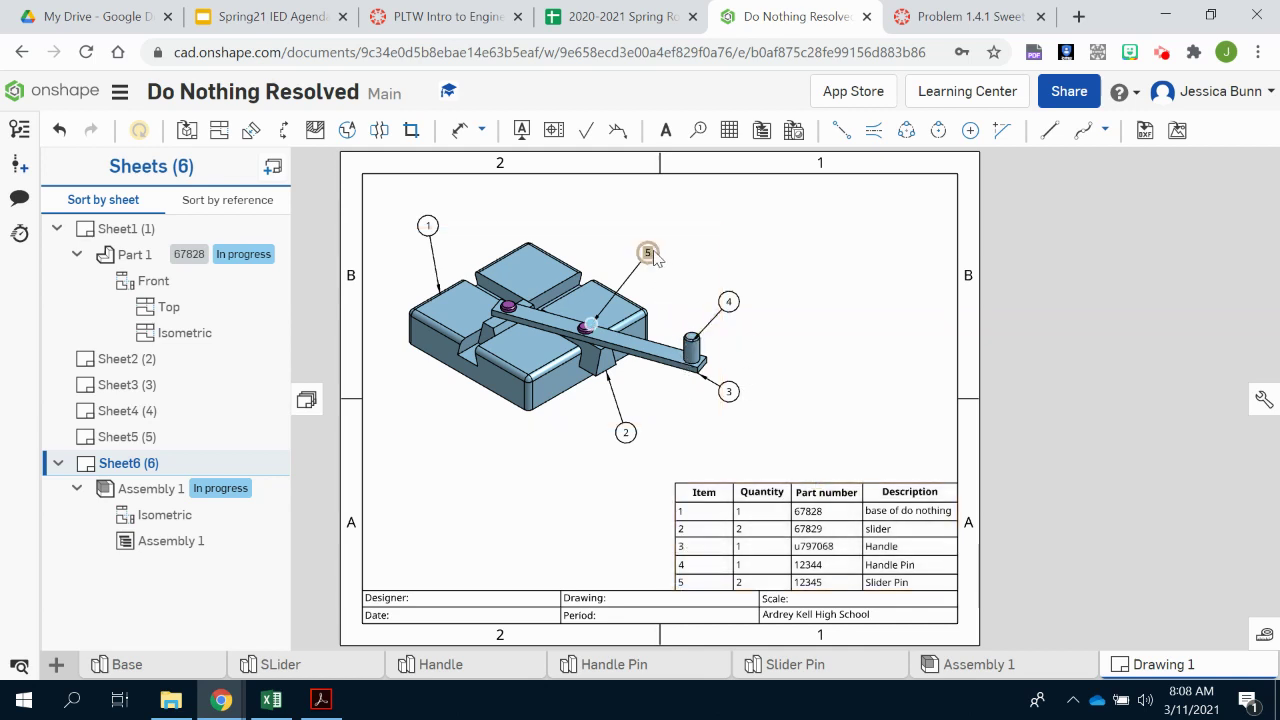
left_click(738, 578)
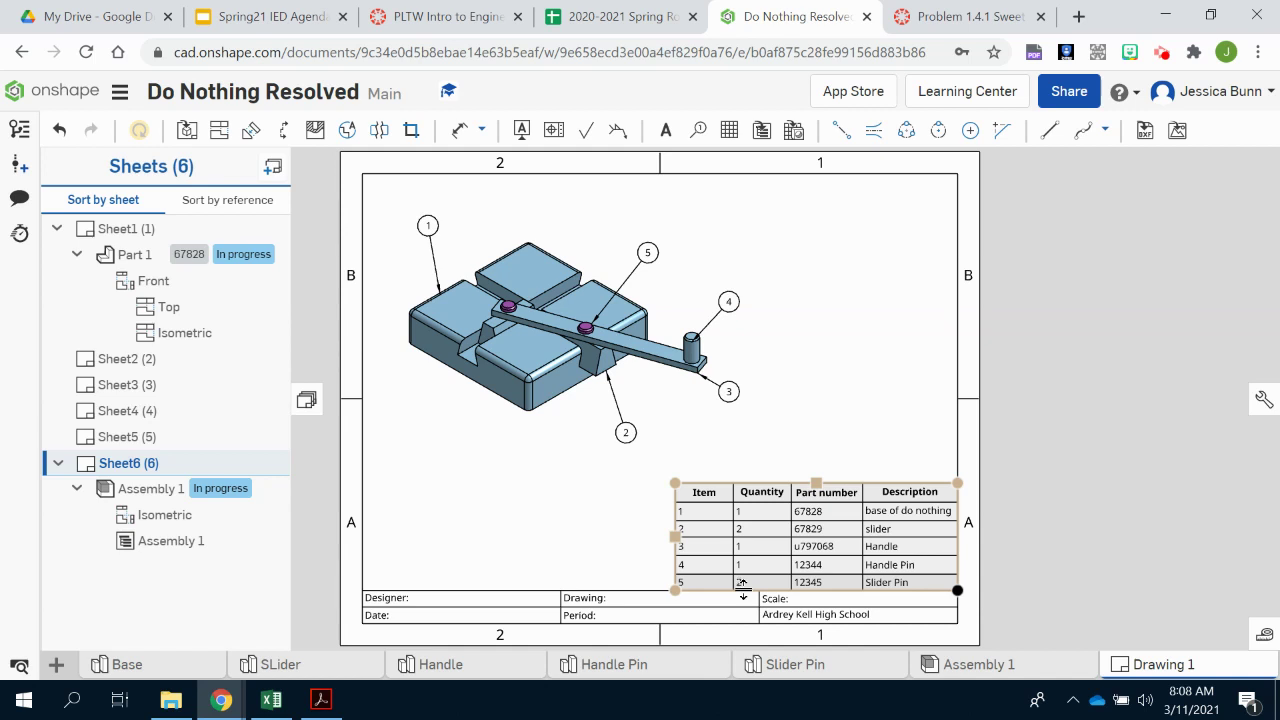
left_click(630, 580)
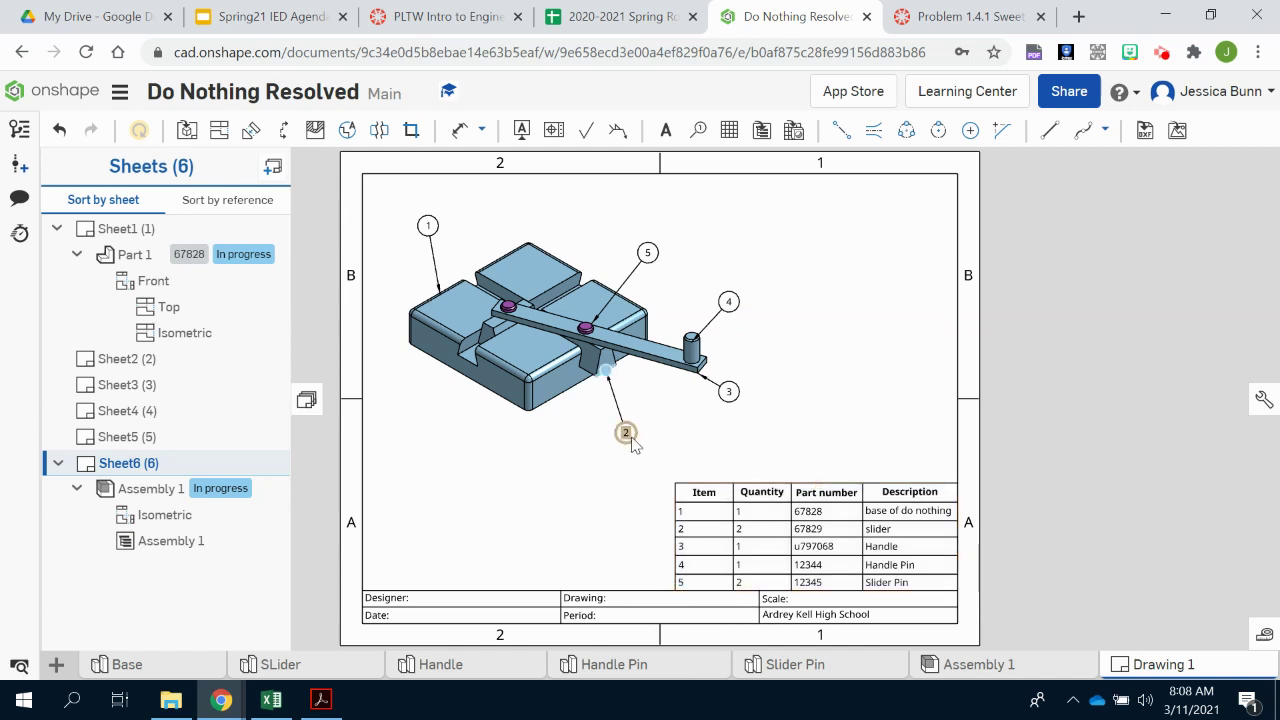
left_click(492, 608)
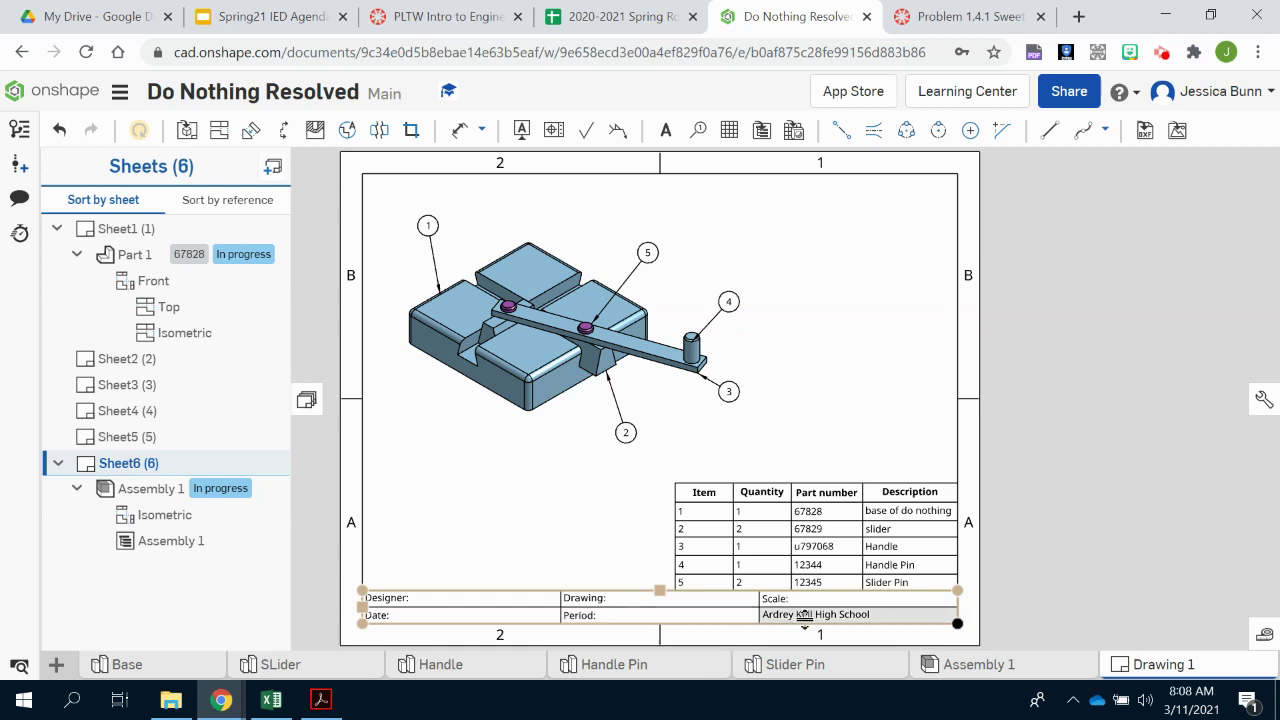
left_click(131, 477)
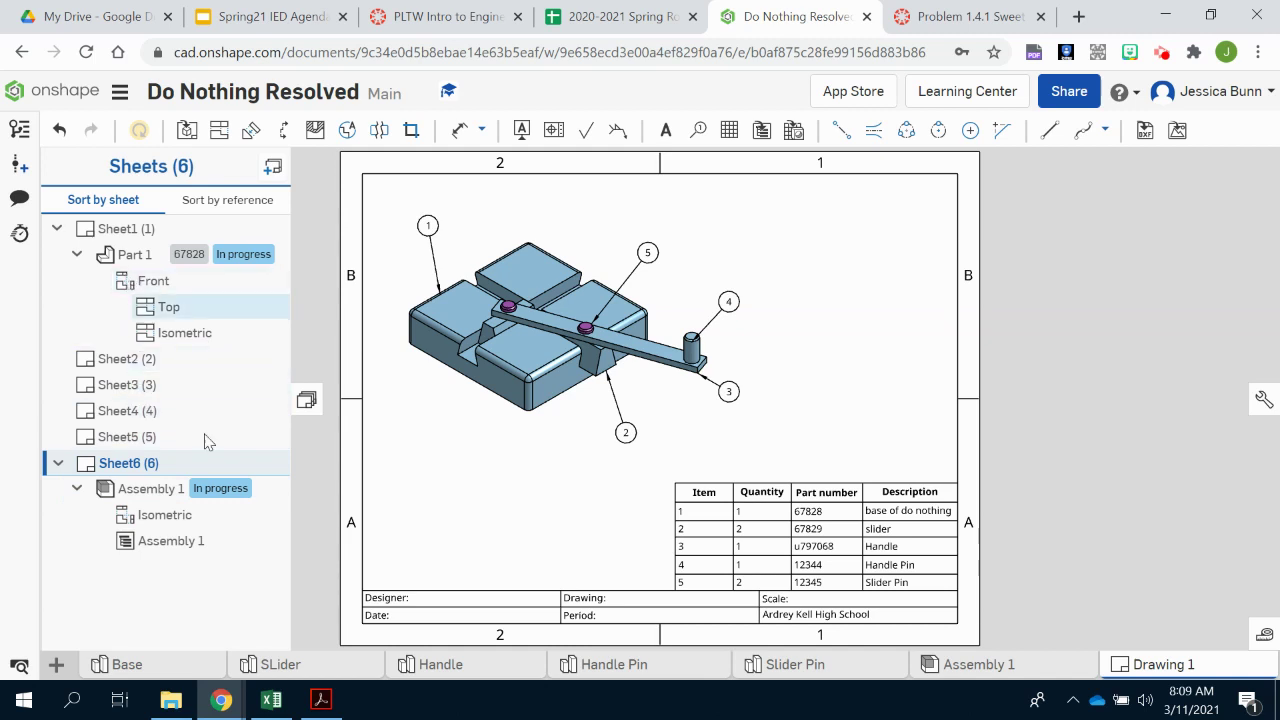
mouse_move(457, 678)
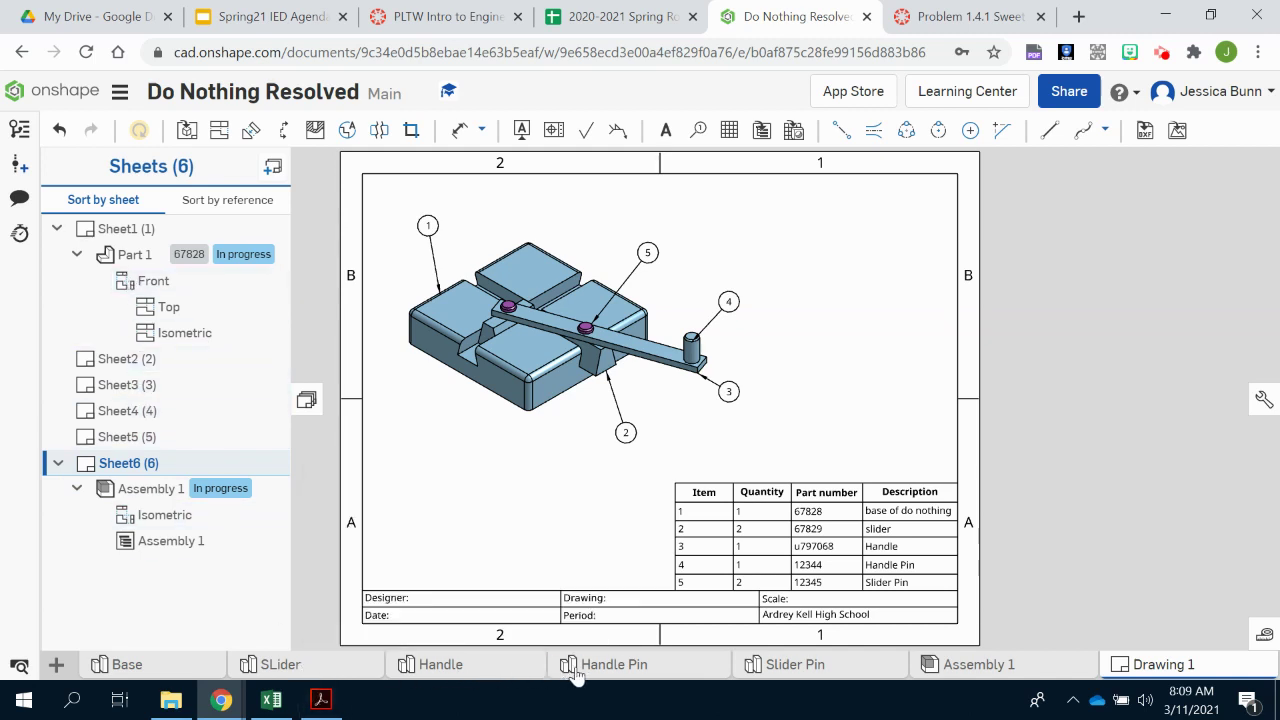
mouse_move(798, 671)
left_click(978, 16)
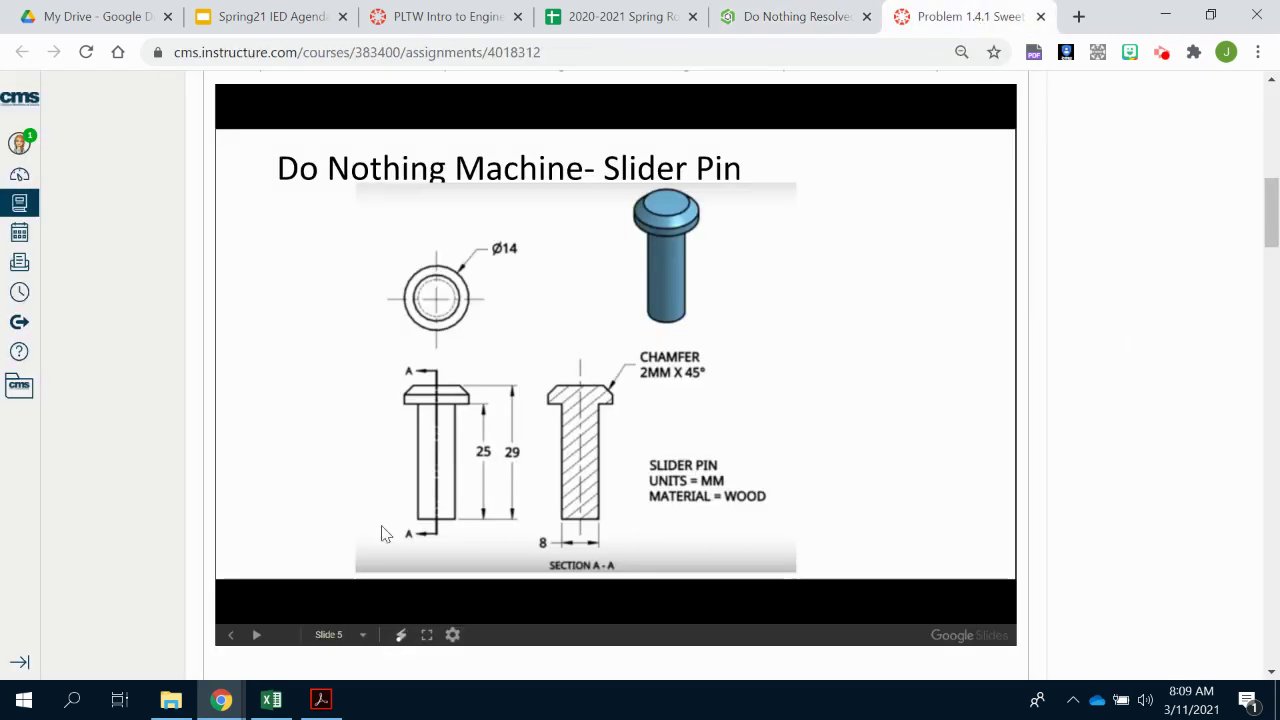
left_click(231, 635)
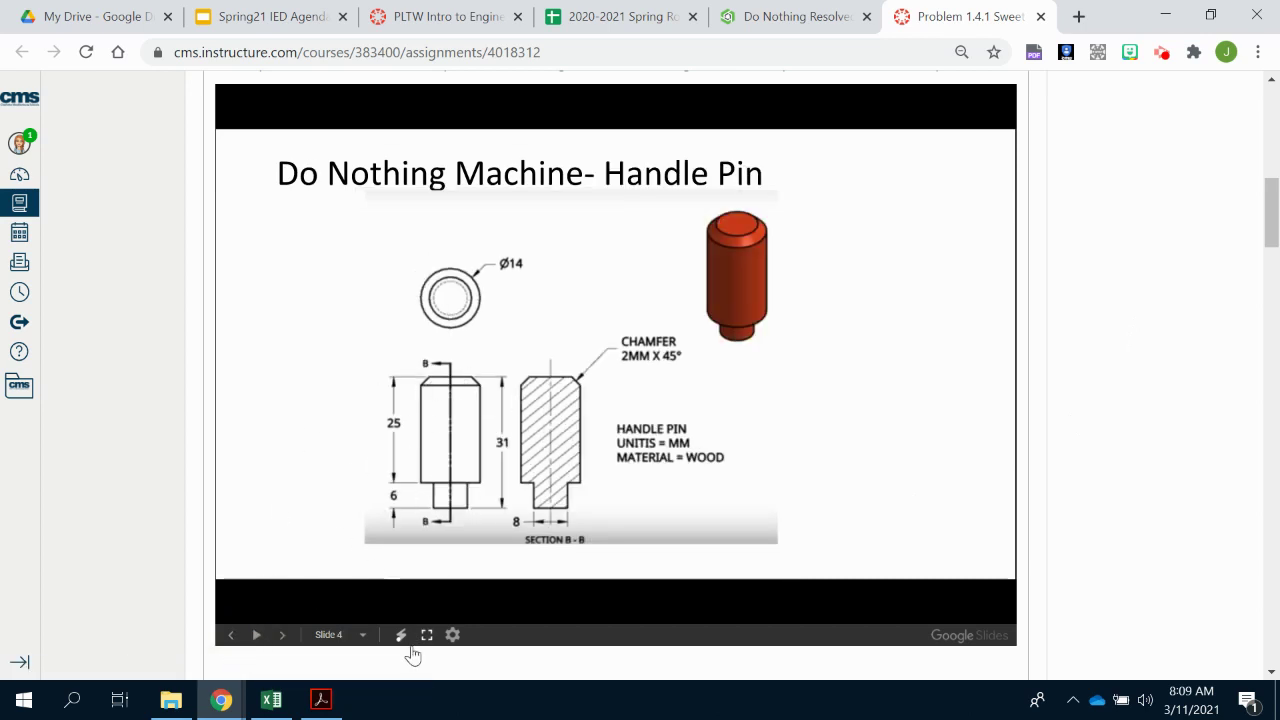
left_click(767, 18)
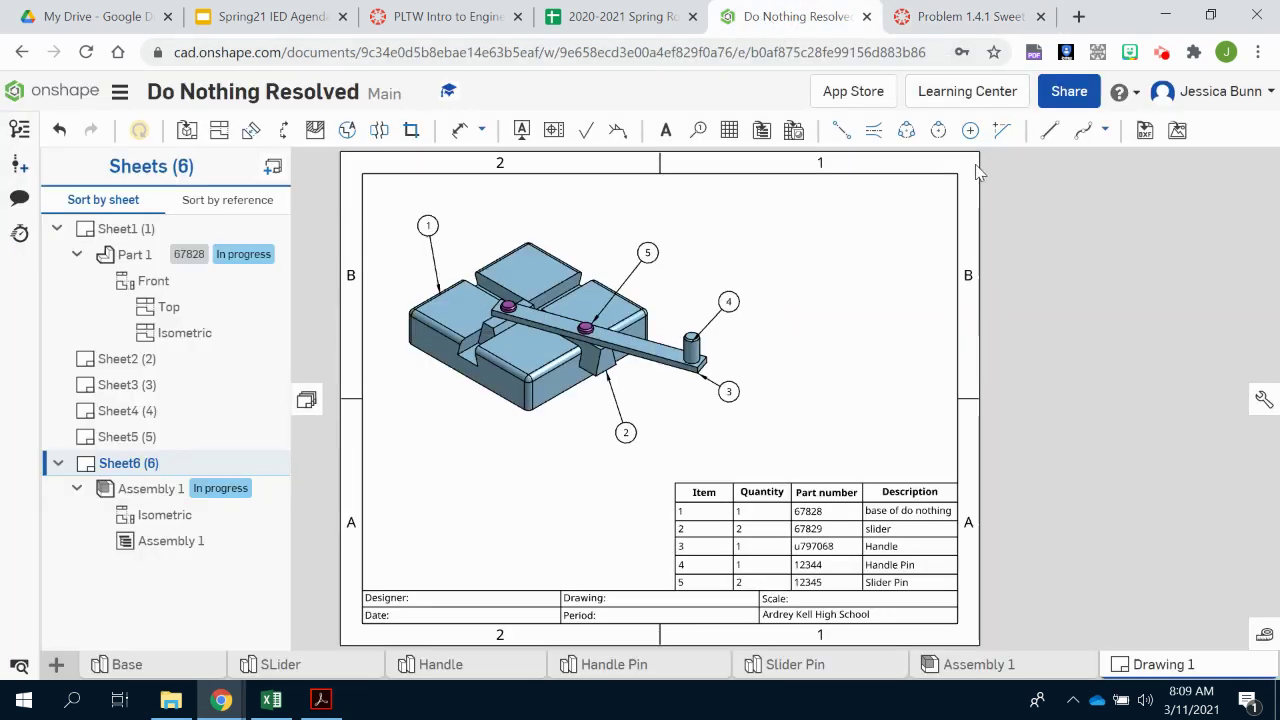
In Share > Link sharing, select the full Document link URL.
left_click(1070, 90)
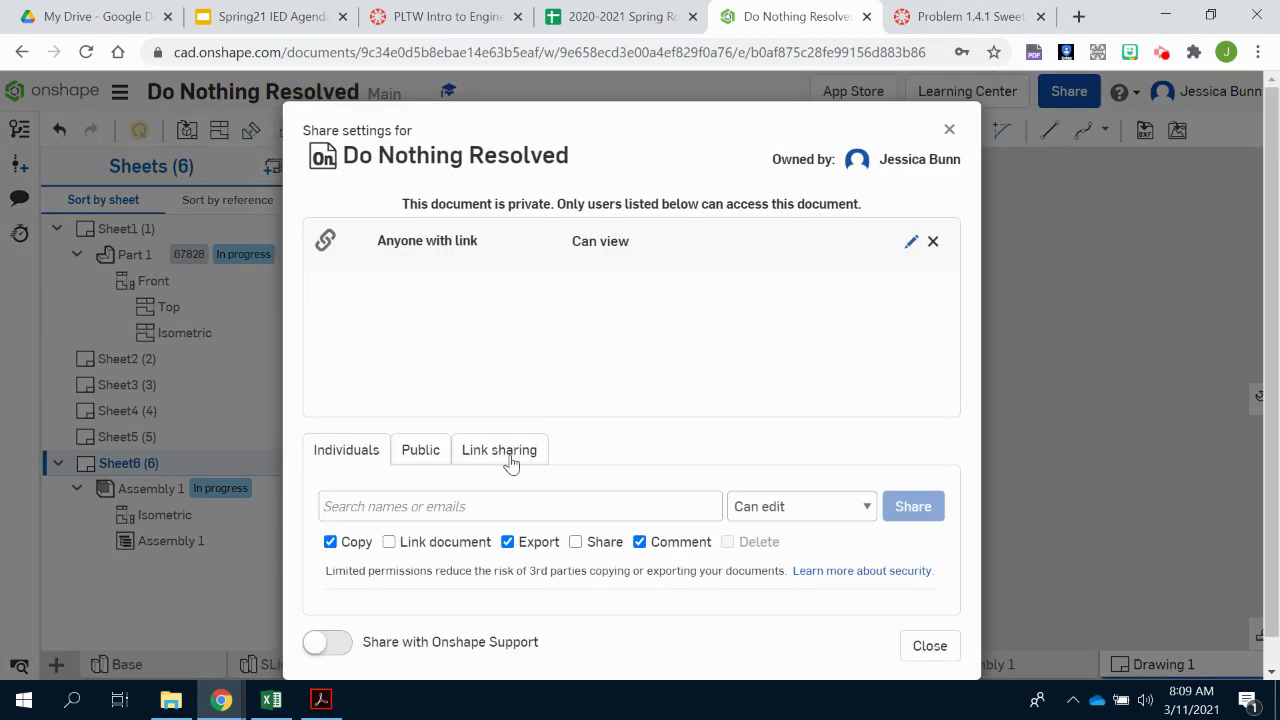
left_click(508, 452)
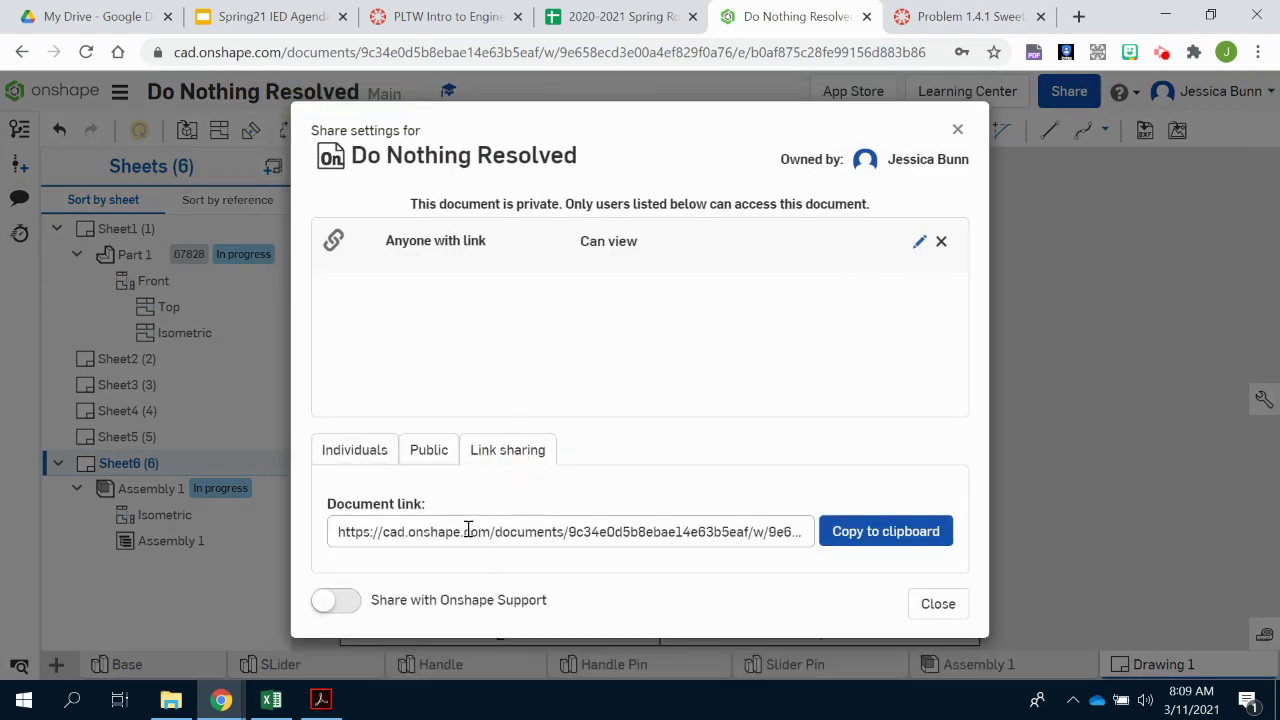
triple_click(468, 531)
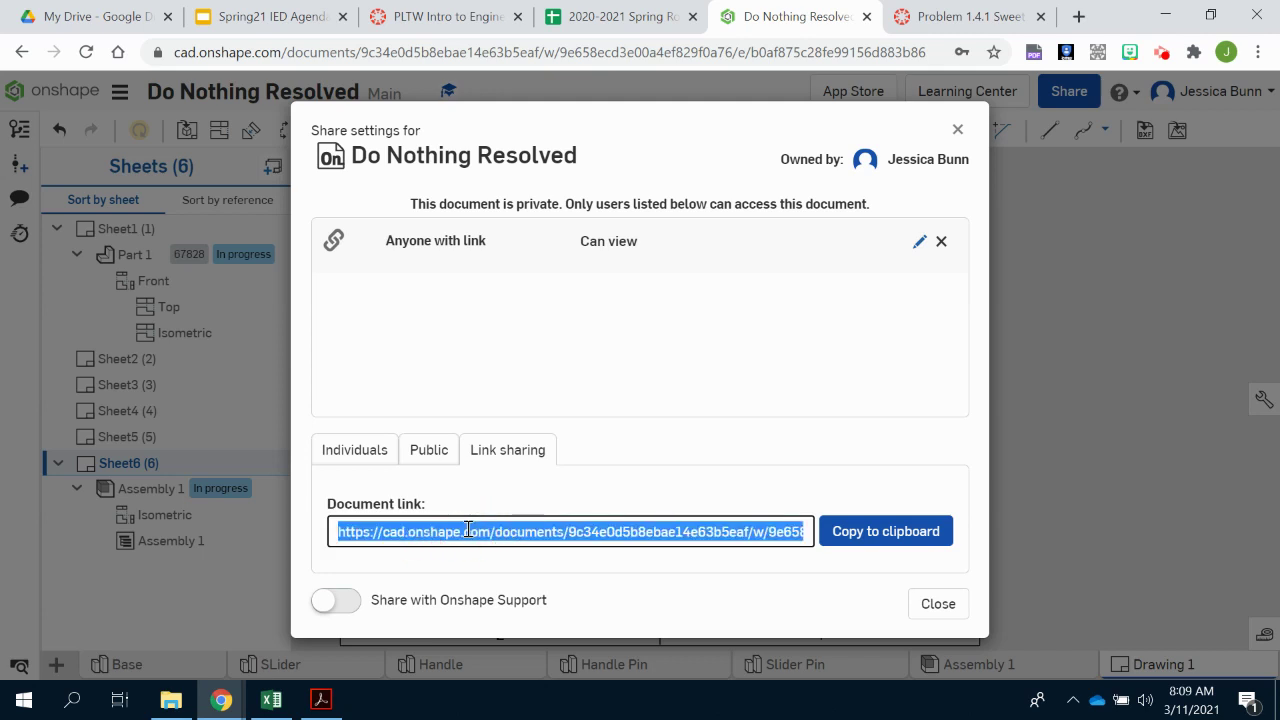